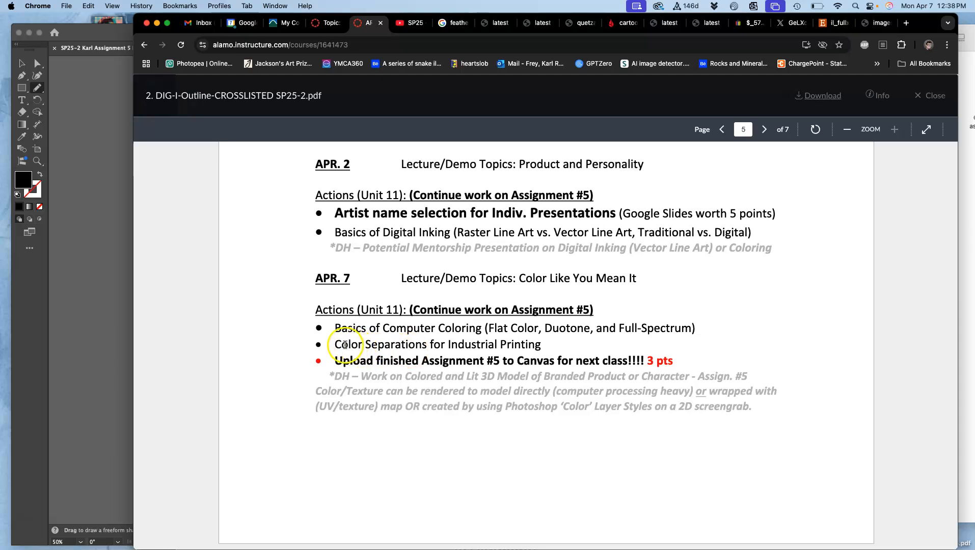
Step: Highlight the "Color Separations for Industrial Printing" item under APR. 7 in the course outline, and clear the highlight
drag(335, 344, 538, 343)
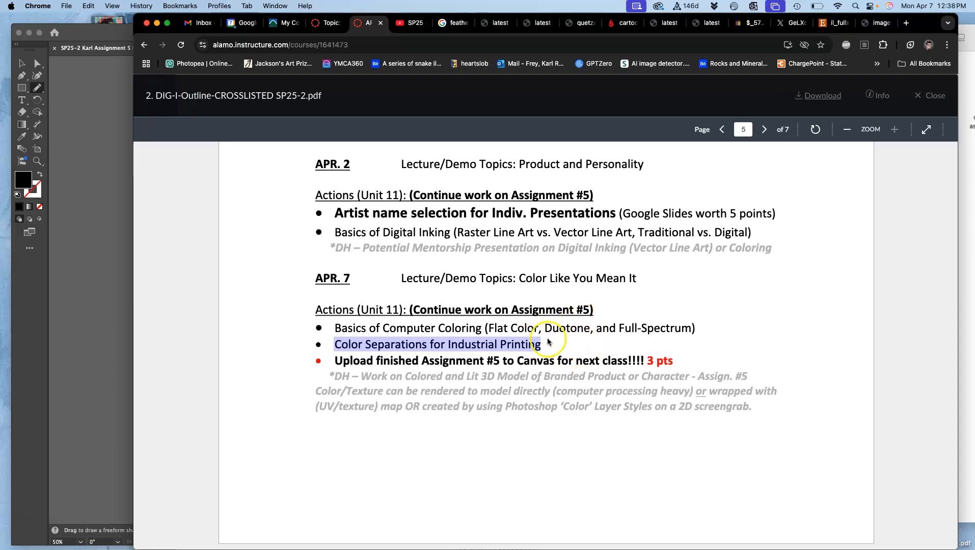
click(571, 352)
scroll(573, 352, down, 2)
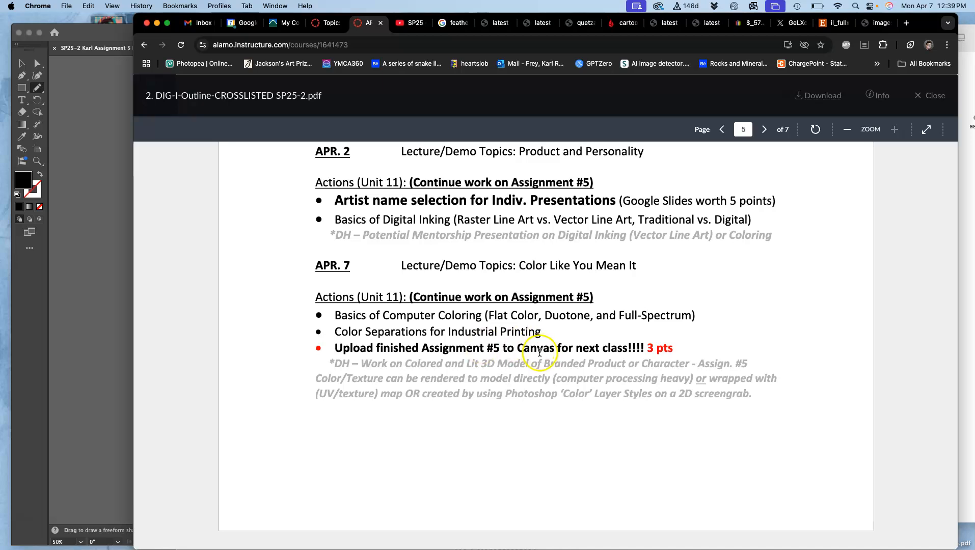
Step: Review the APR. 9 entry in the course outline, covering Assignment #5 and the introduction to Assignment #6
scroll(539, 353, down, 7)
scroll(539, 353, down, 3)
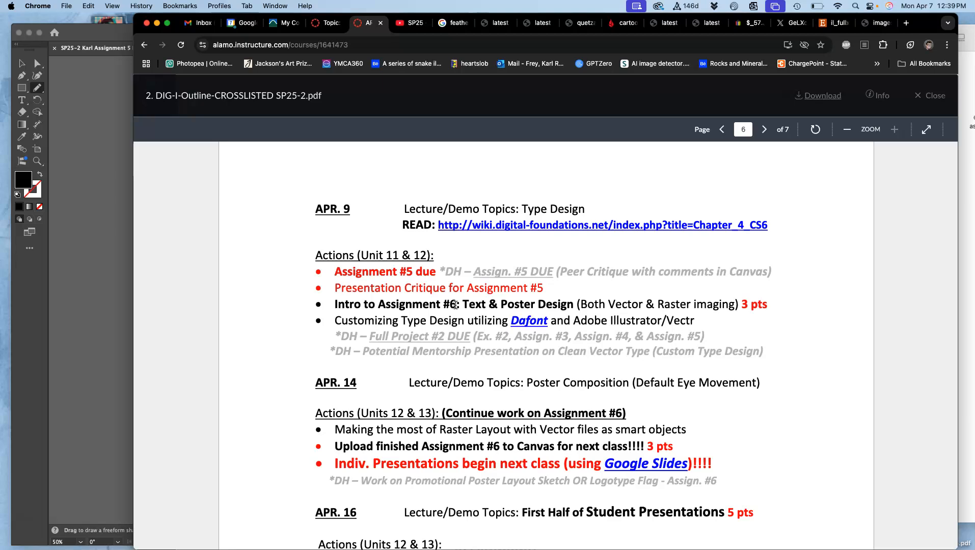
scroll(455, 305, down, 1)
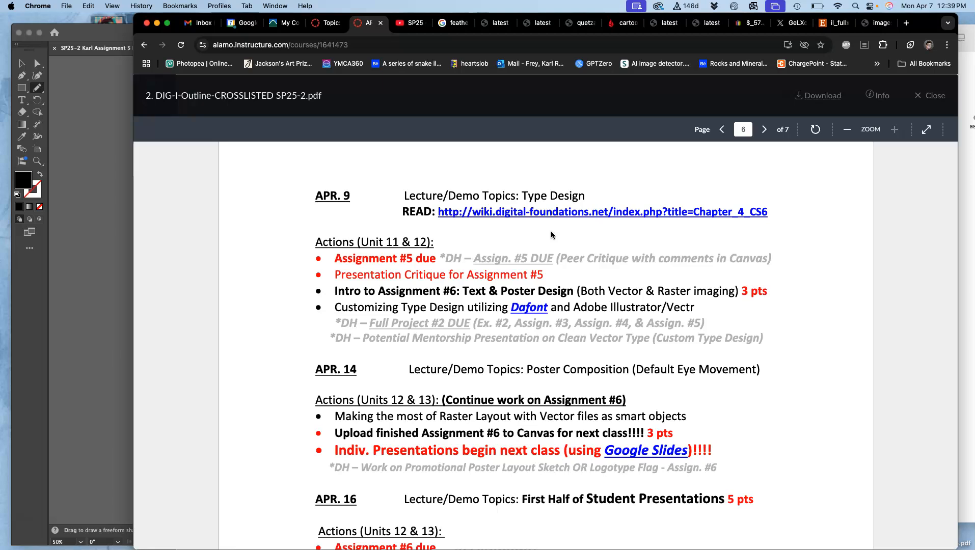
scroll(551, 231, down, 4)
scroll(550, 231, up, 4)
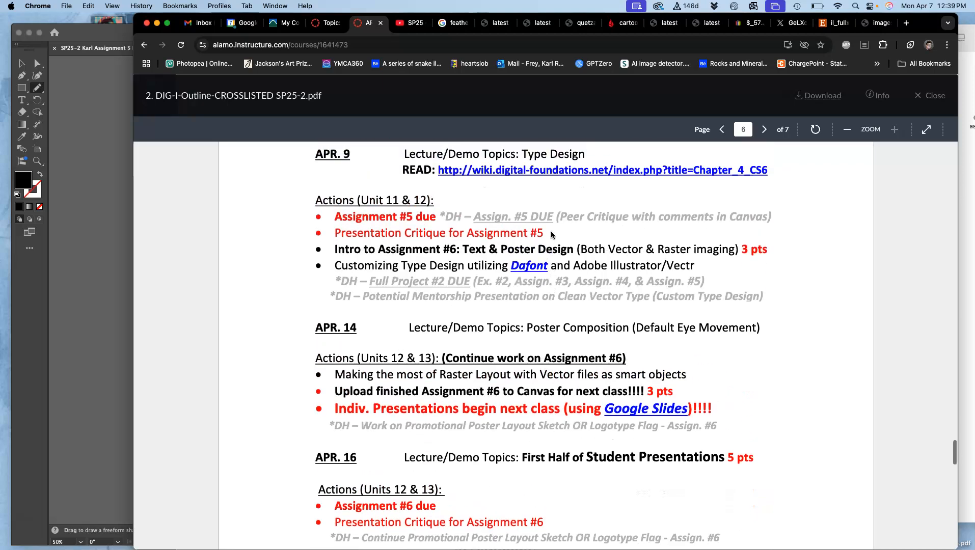
click(538, 209)
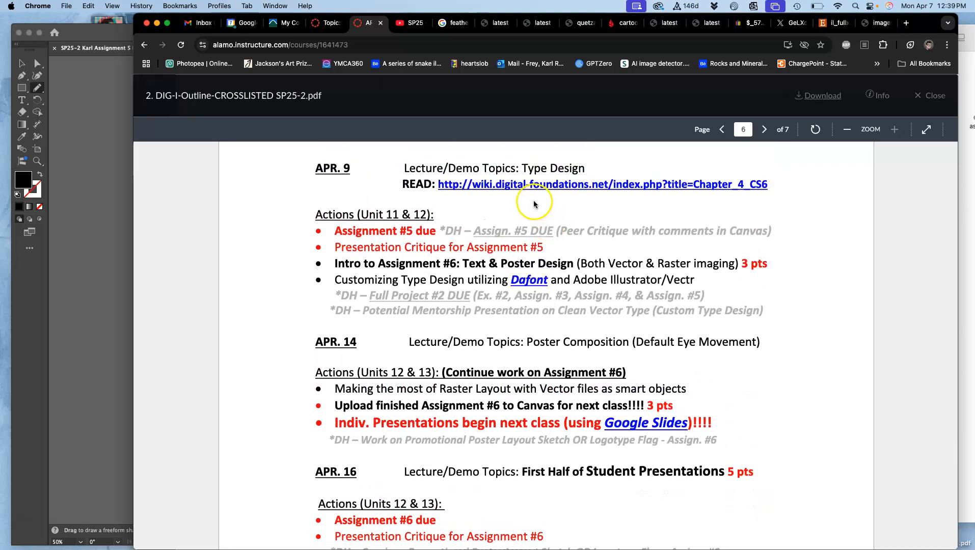
scroll(538, 208, up, 15)
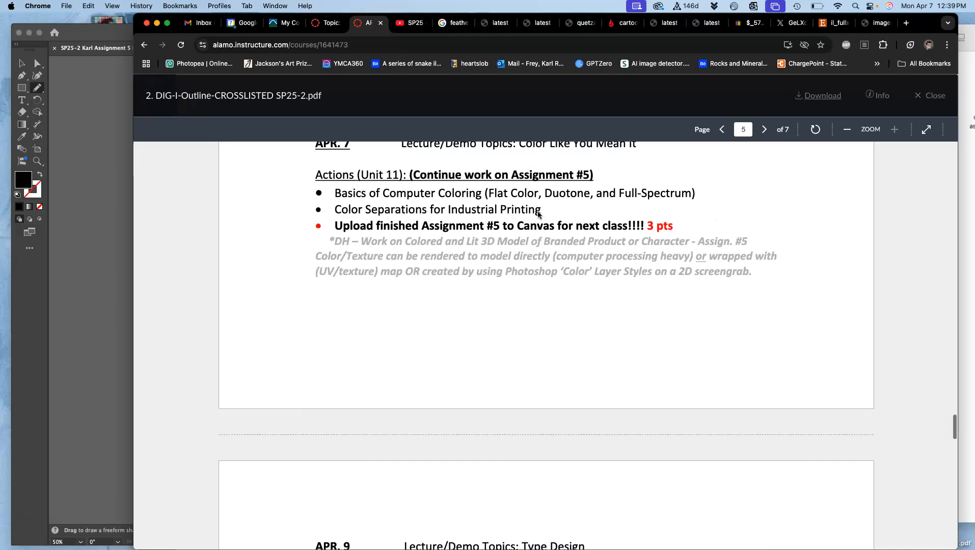
scroll(532, 216, down, 15)
click(525, 224)
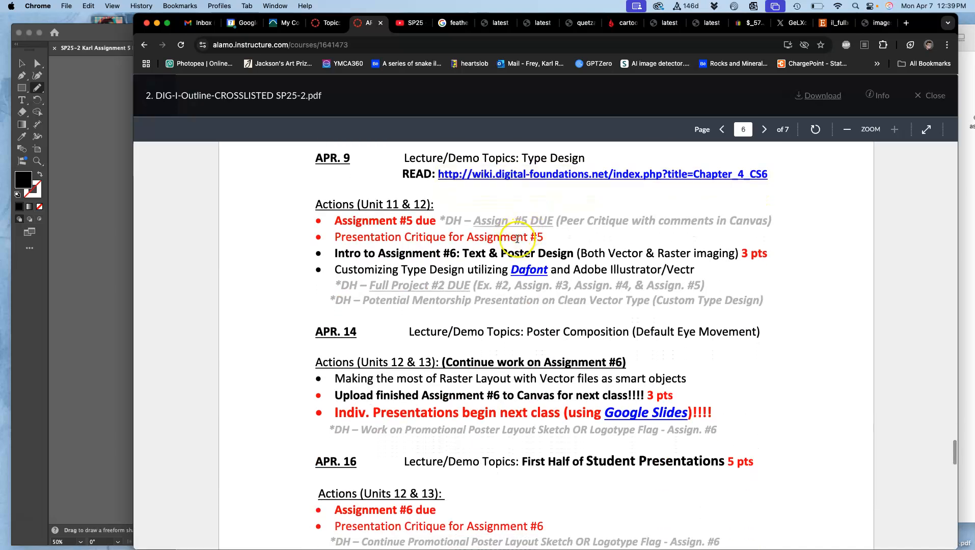
Step: Review the course outline's schedule from APR. 14 onward, including the student presentations and Assignments #6 and #7
scroll(525, 224, down, 7)
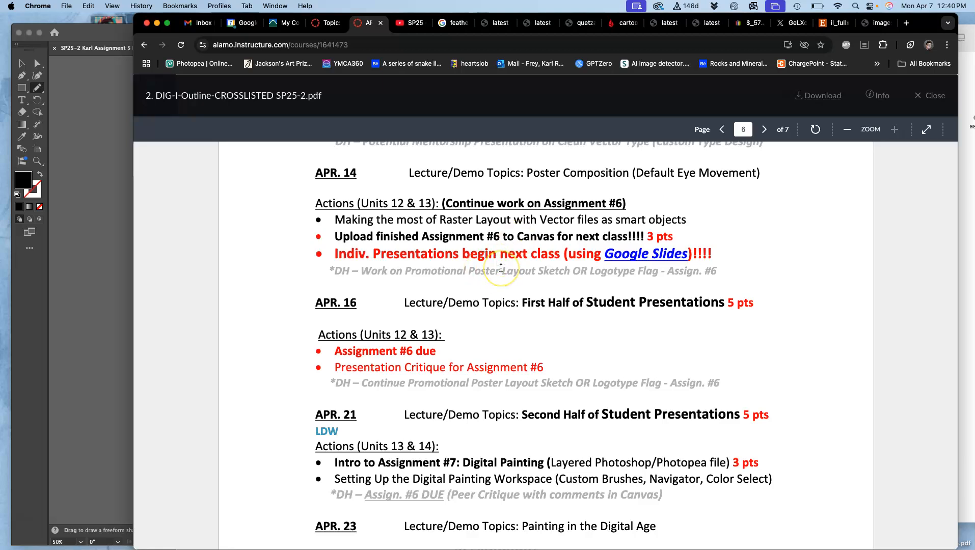
scroll(501, 268, down, 3)
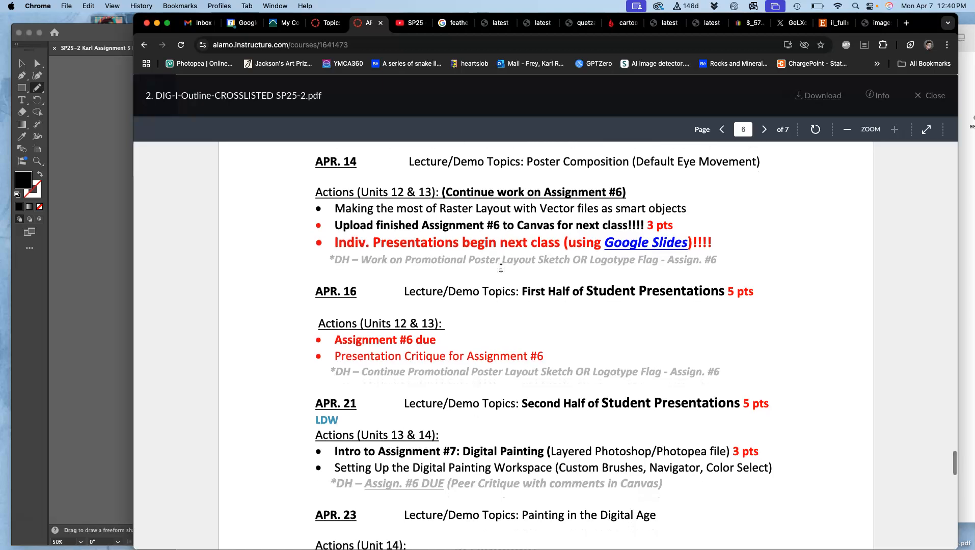
scroll(501, 269, down, 2)
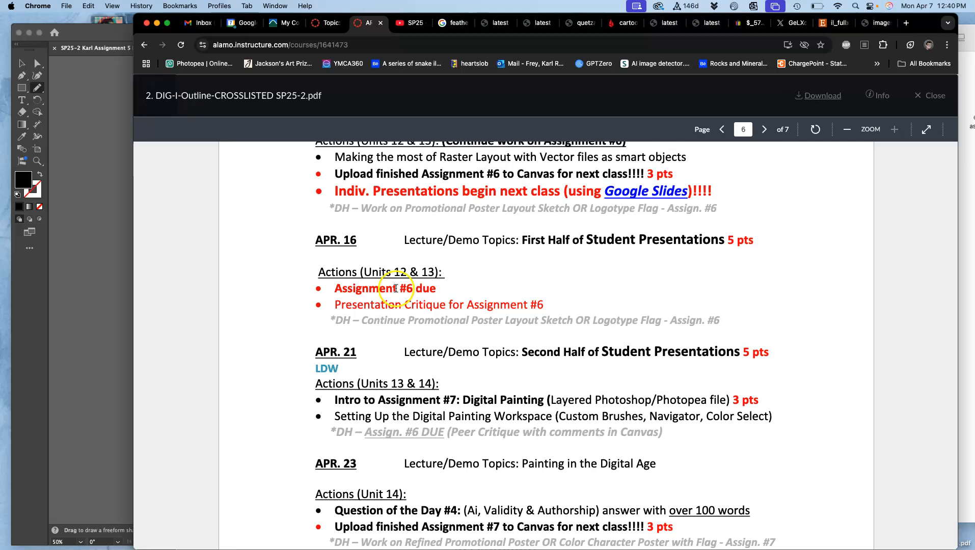
scroll(466, 403, down, 3)
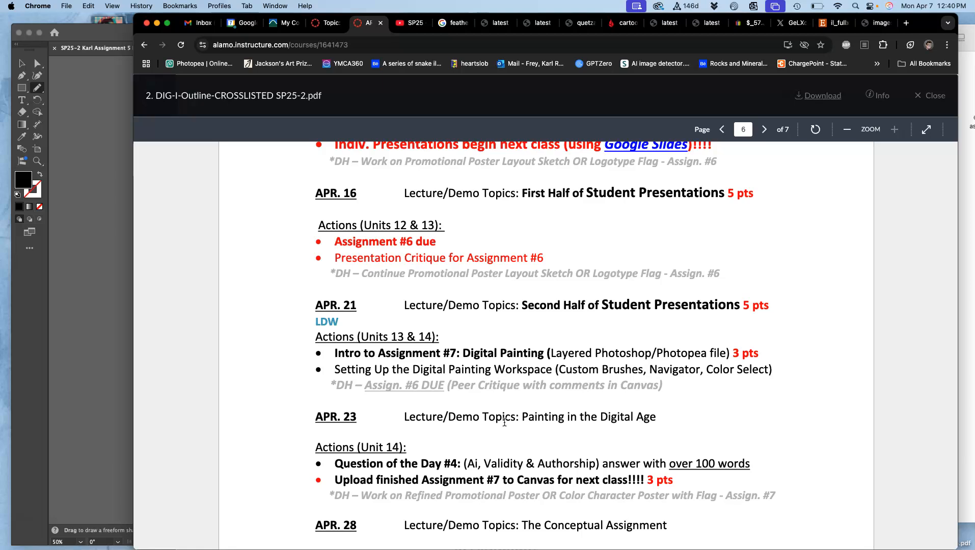
scroll(504, 421, down, 5)
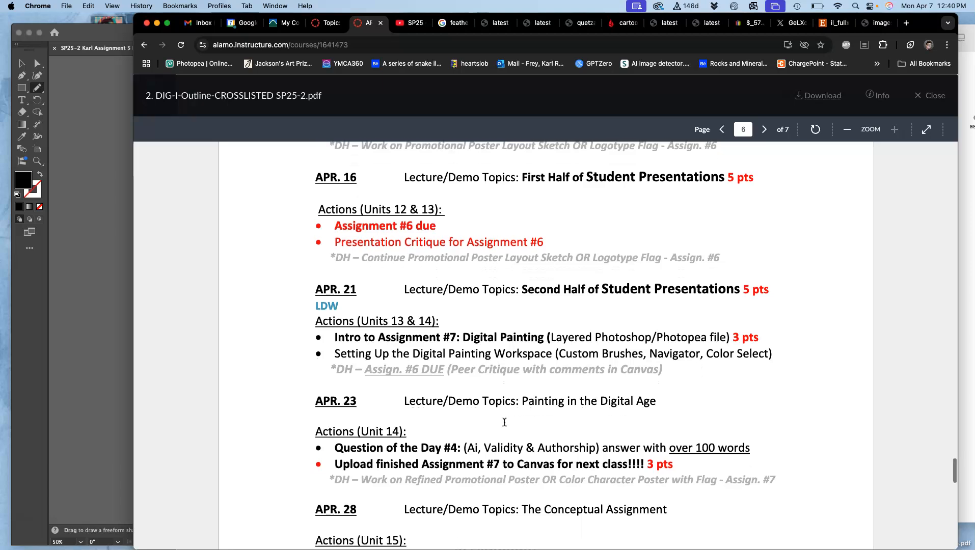
scroll(504, 422, down, 10)
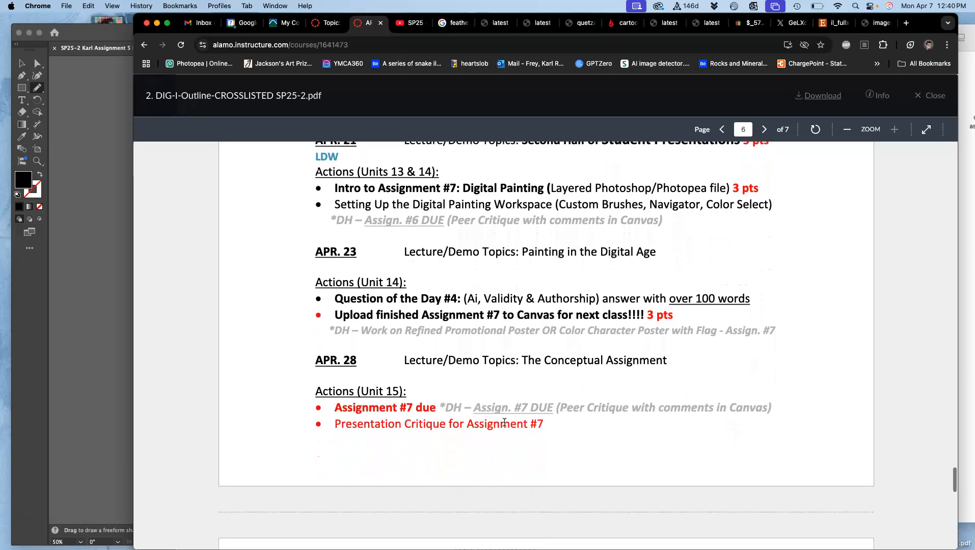
scroll(504, 421, down, 3)
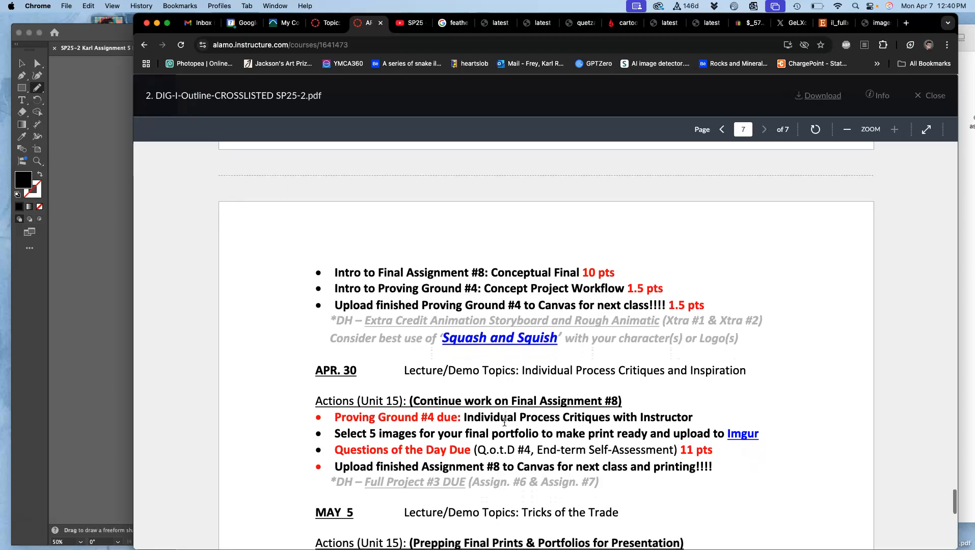
scroll(484, 444, down, 8)
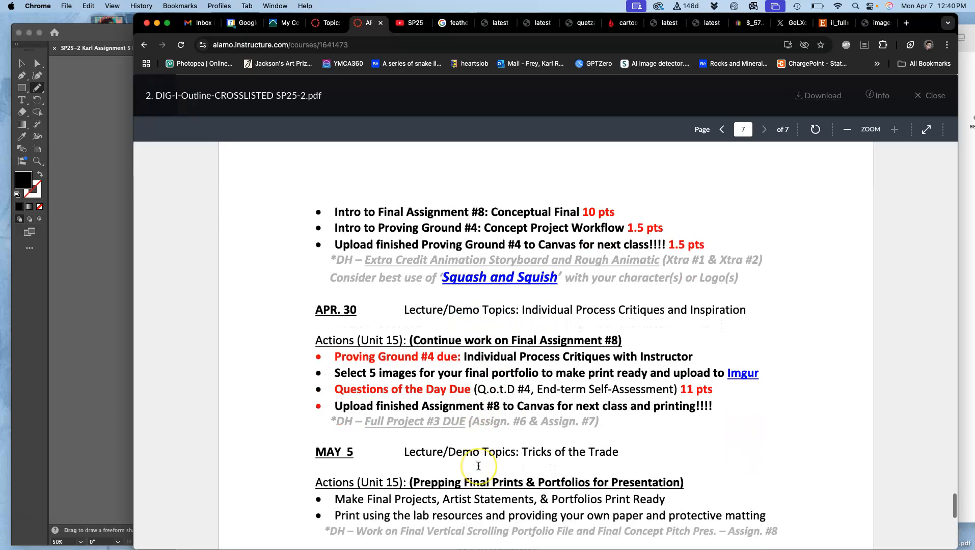
Step: Highlight "#8: Conceptual Final 10 pts" in the outline's Final Assignment item, and clear the highlight
scroll(479, 465, up, 10)
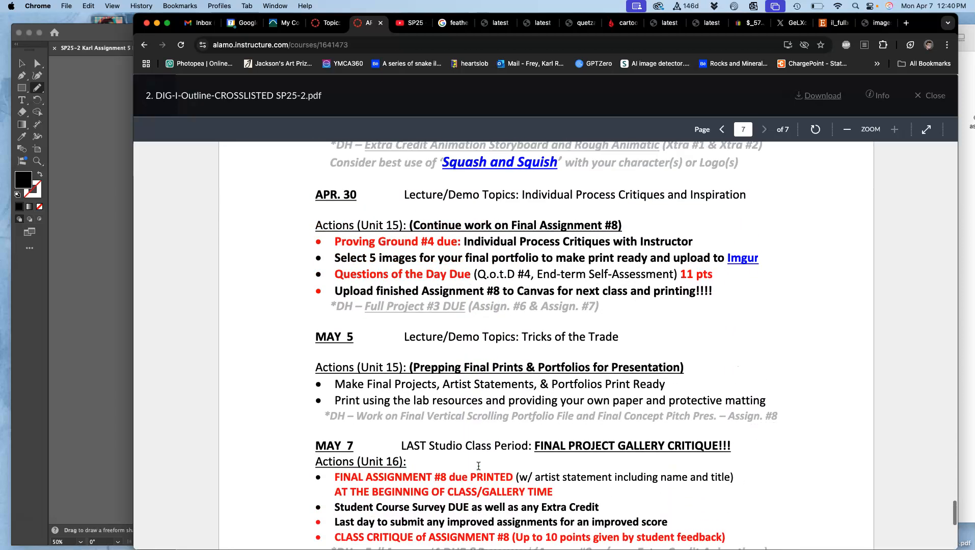
scroll(478, 467, up, 4)
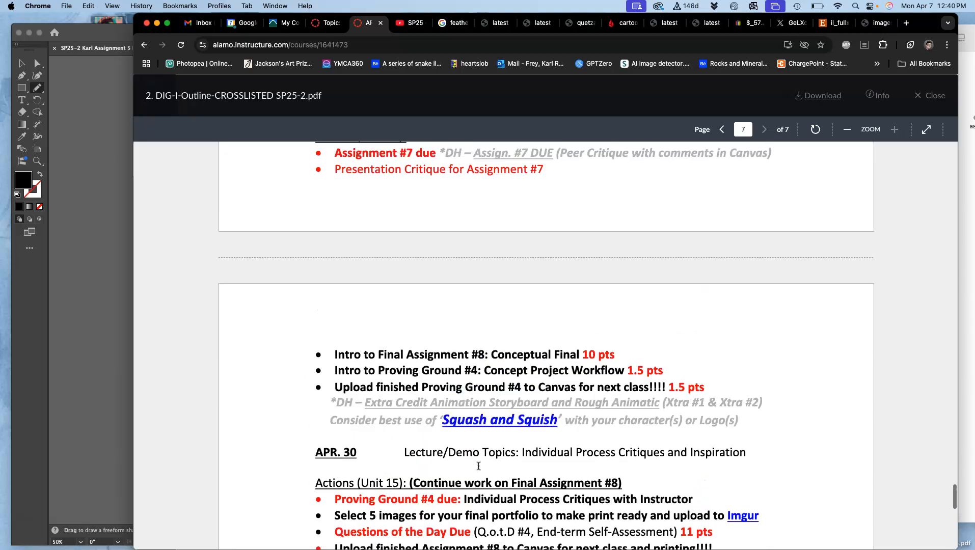
scroll(453, 348, up, 2)
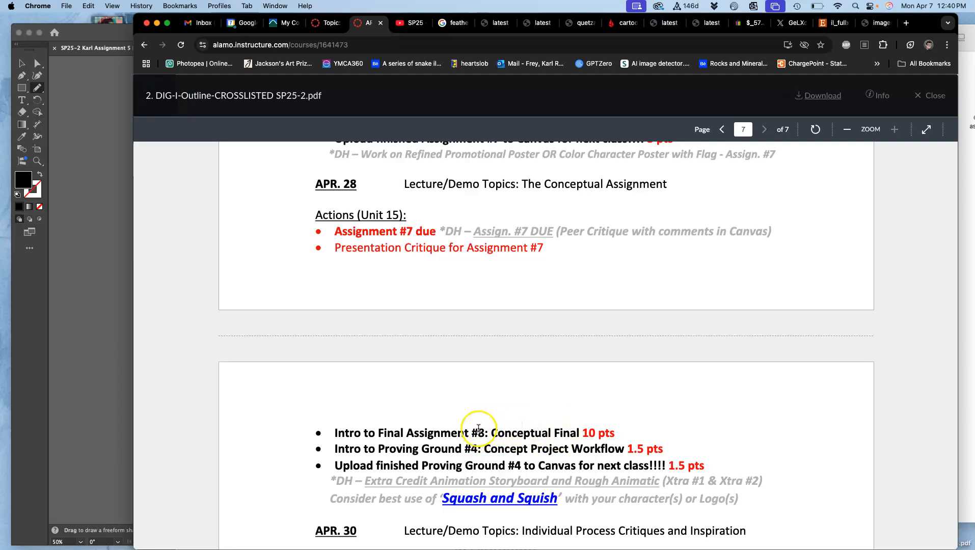
drag(472, 431, 616, 431)
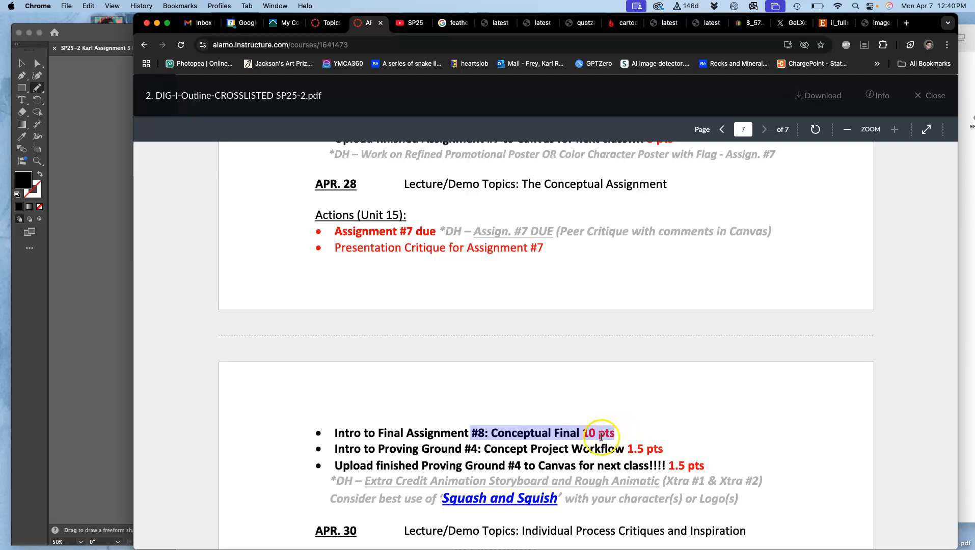
click(448, 432)
scroll(448, 433, down, 1)
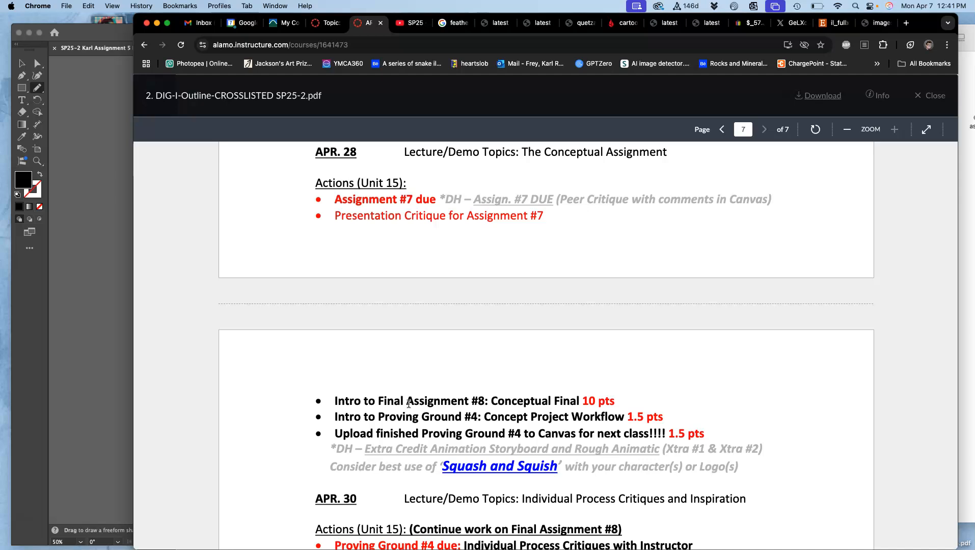
scroll(408, 403, up, 1)
click(458, 417)
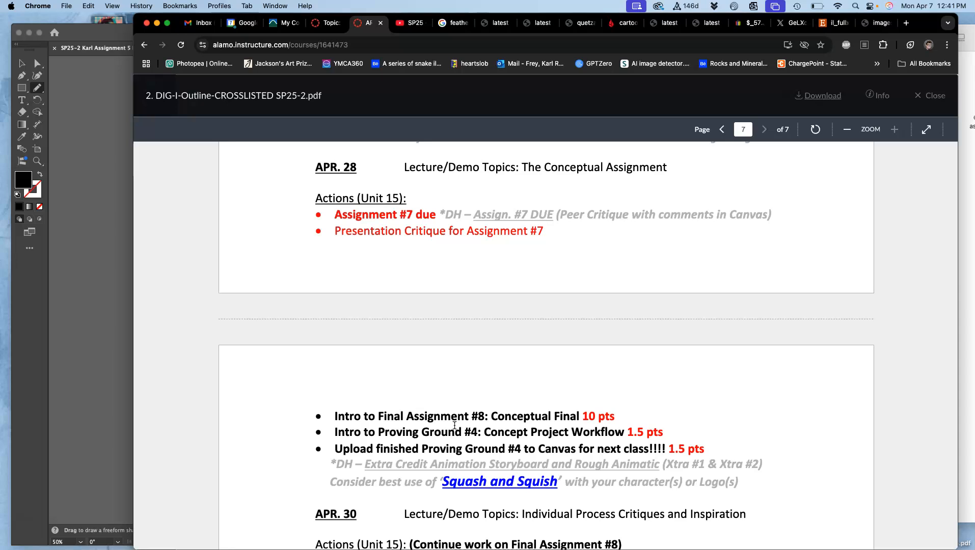
Step: Review the outline's MAY 5, MAY 7 and Finals Week entries for the final project and exam requirements
scroll(454, 425, down, 15)
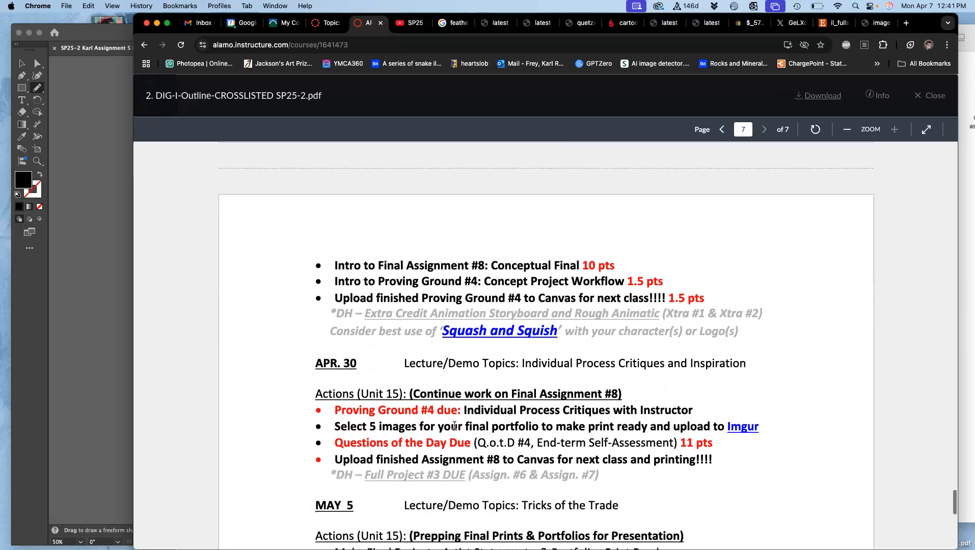
click(391, 358)
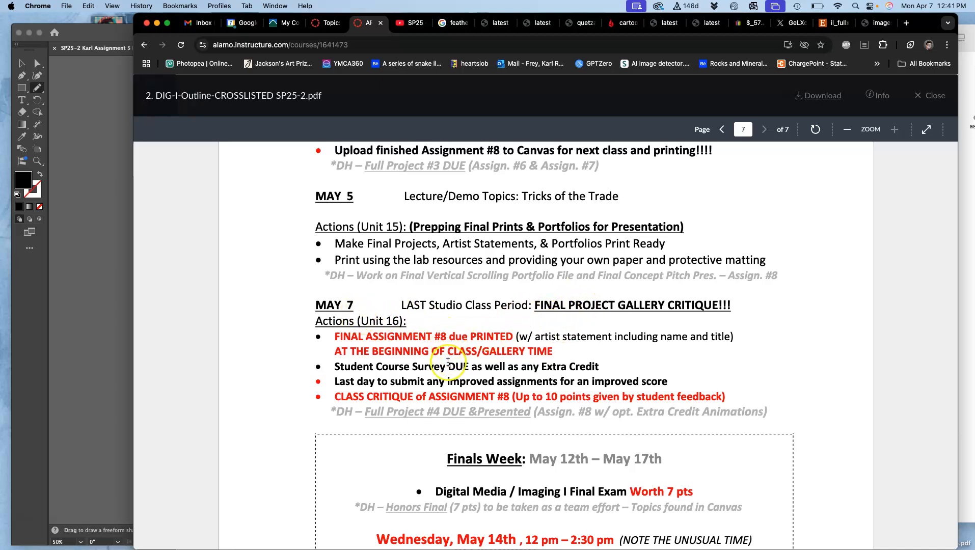
scroll(446, 356, down, 1)
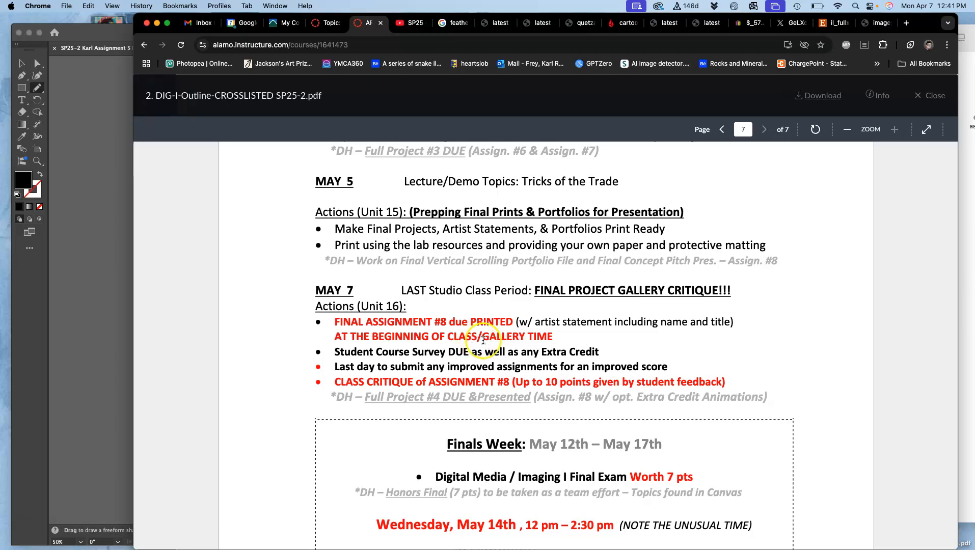
scroll(489, 346, down, 3)
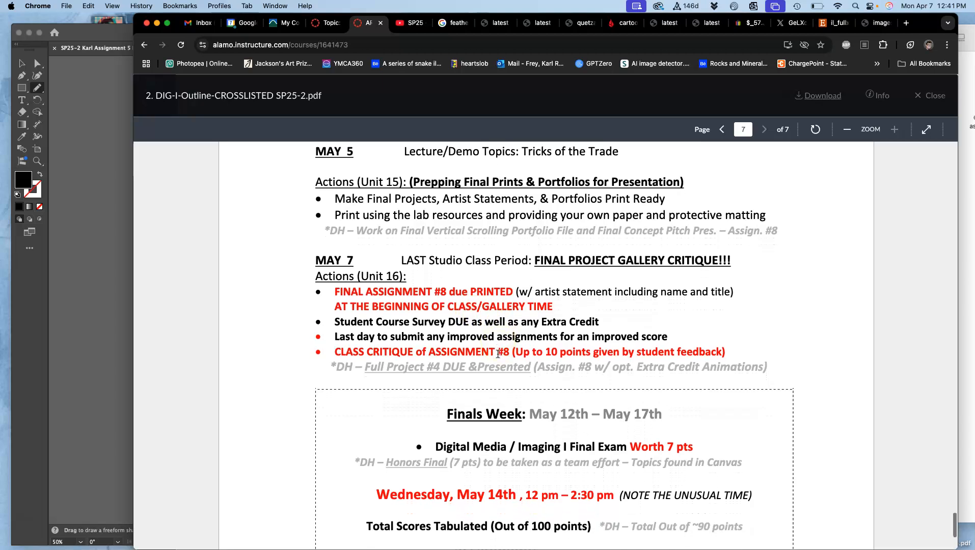
scroll(498, 353, down, 2)
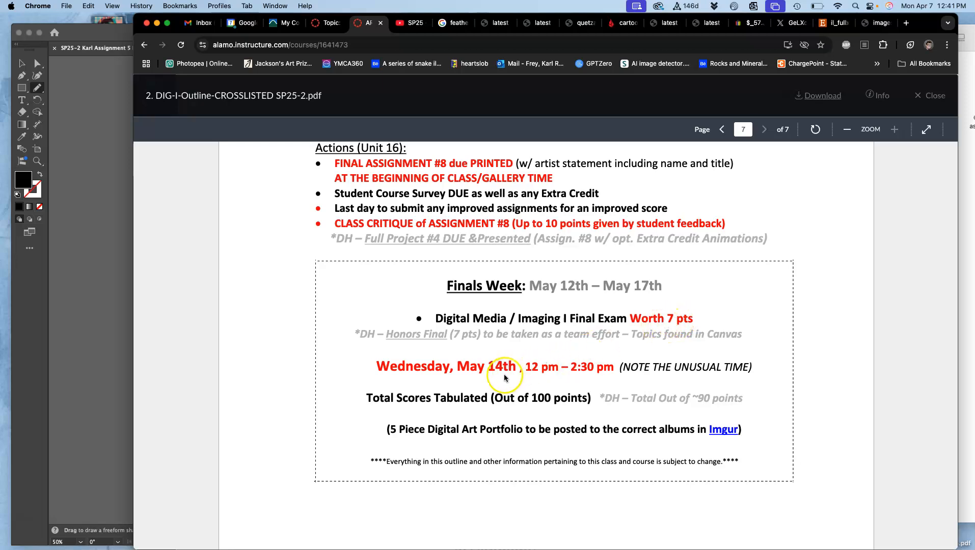
Step: Close the course outline preview and open the Assignments page from the course home page
scroll(510, 312, up, 15)
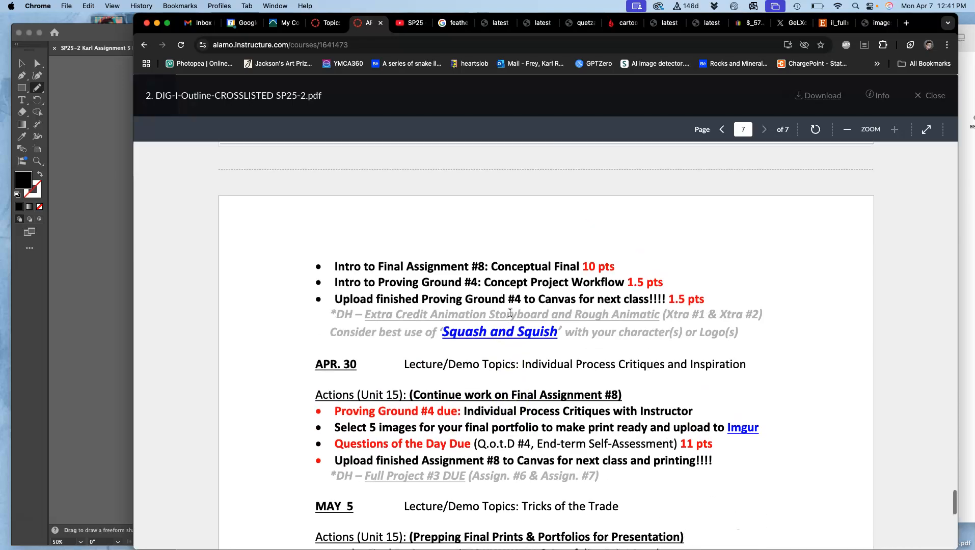
scroll(510, 312, up, 20)
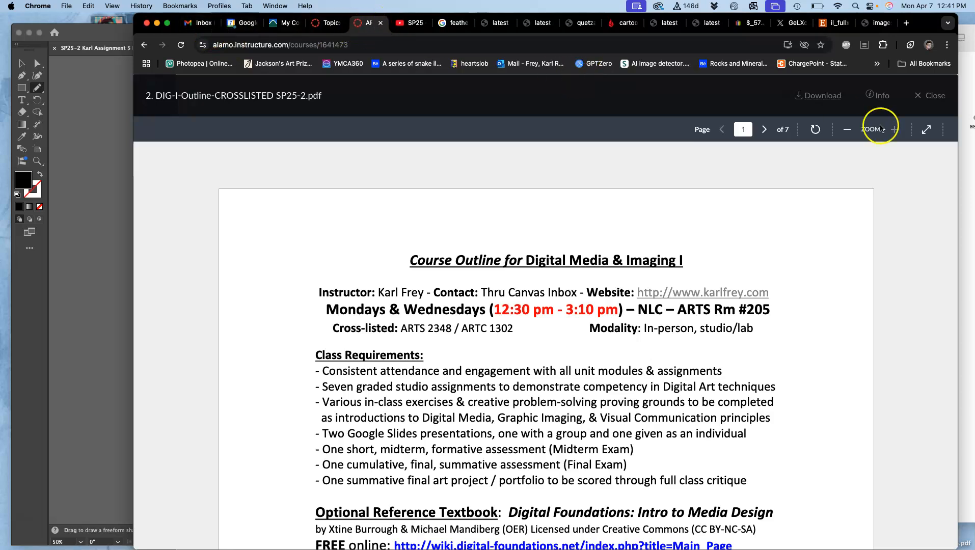
click(939, 98)
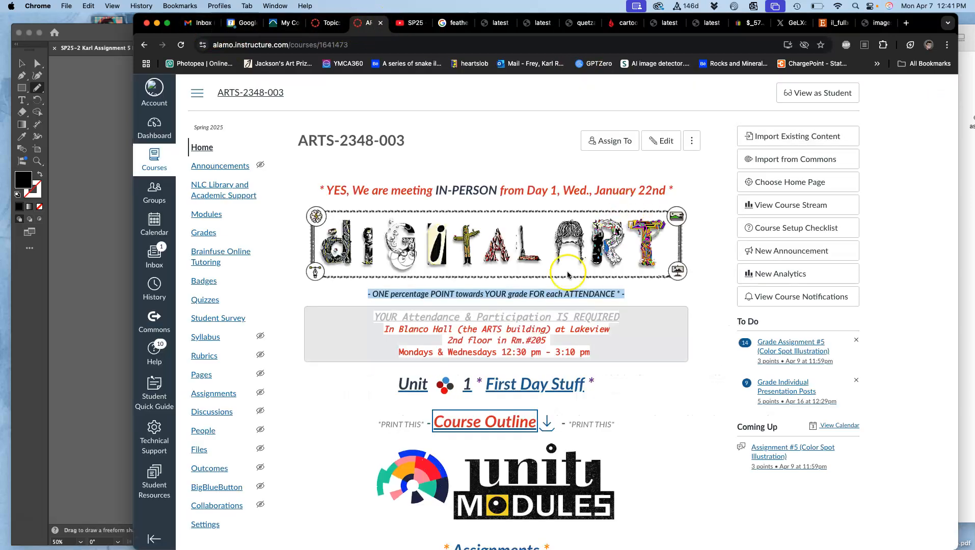
scroll(512, 321, down, 5)
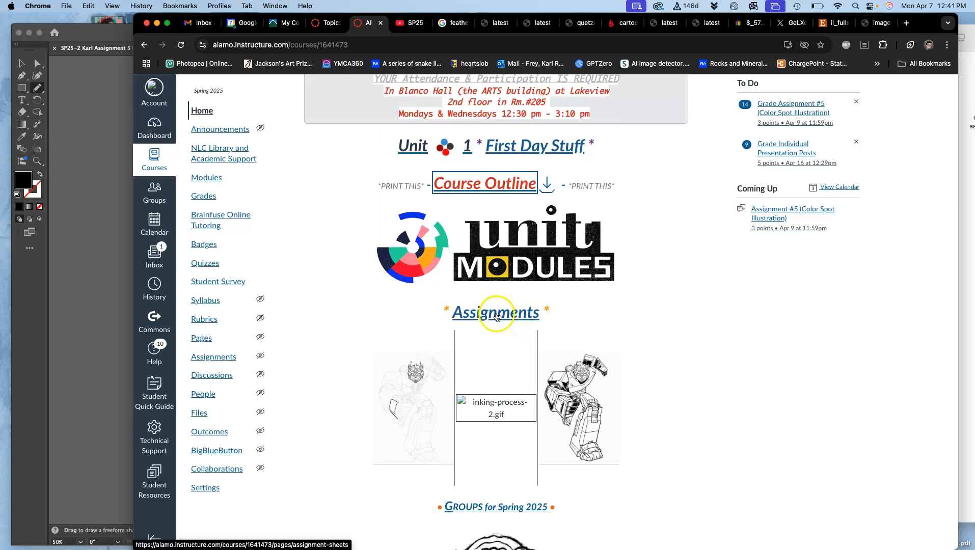
click(497, 316)
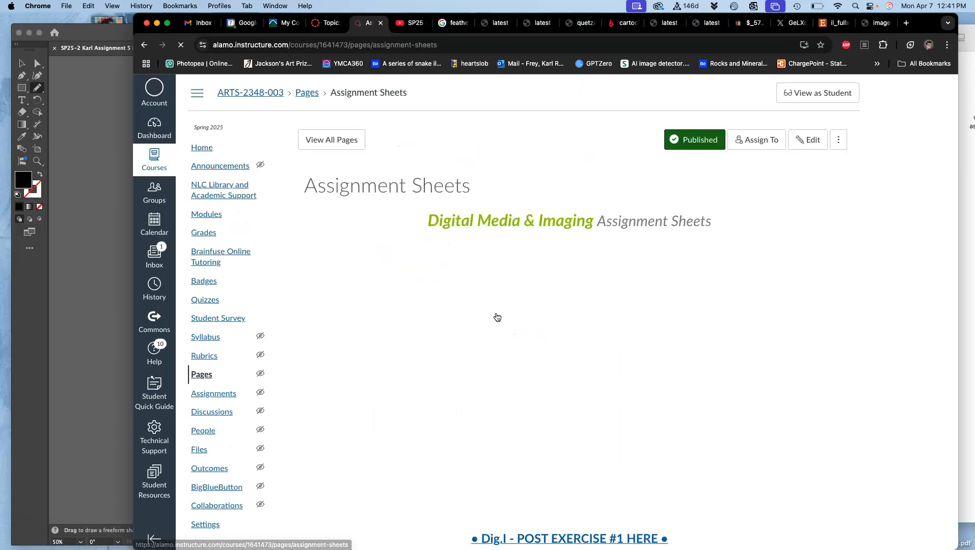
Step: Open the posting discussion for Assignment #5 (Color Spot Illustration) from the Assignment Sheets page
scroll(497, 316, down, 10)
scroll(497, 316, down, 15)
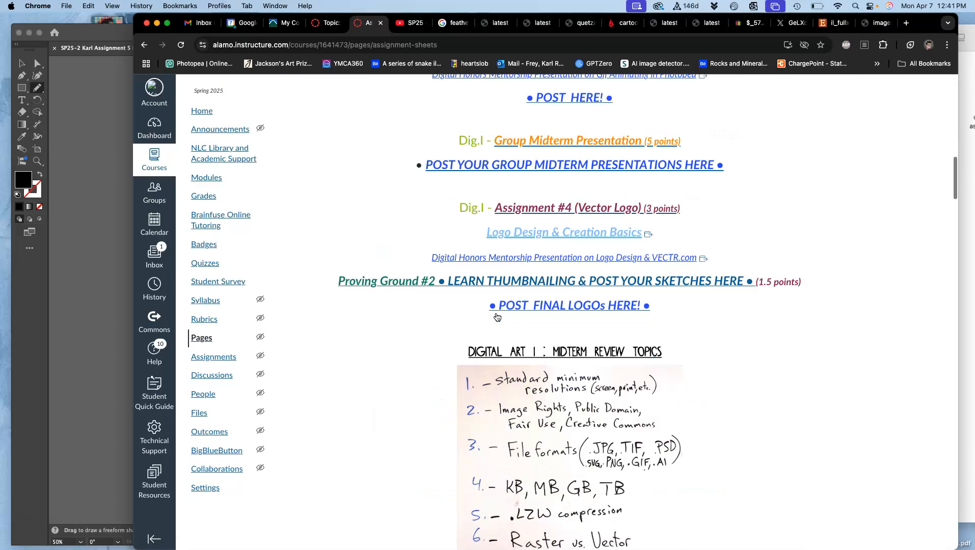
scroll(498, 329, down, 3)
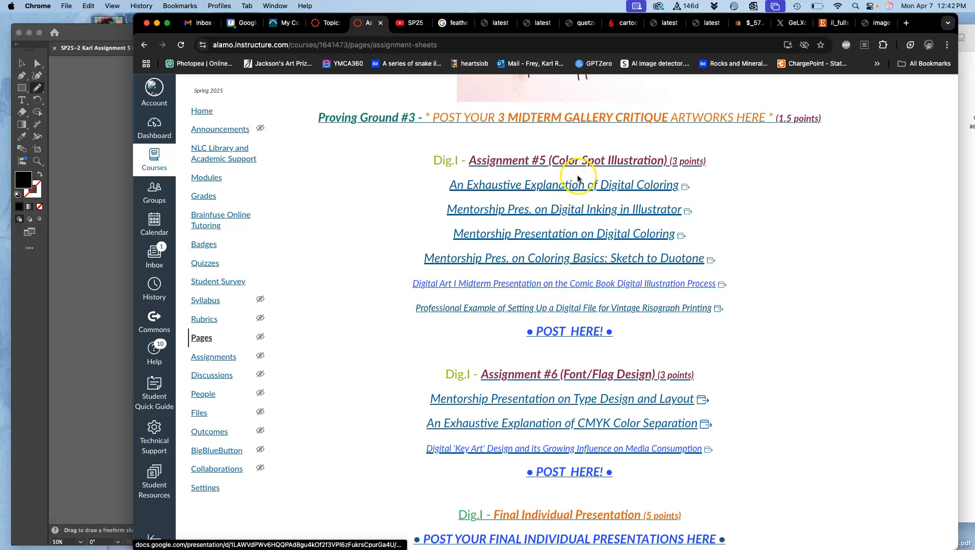
click(559, 332)
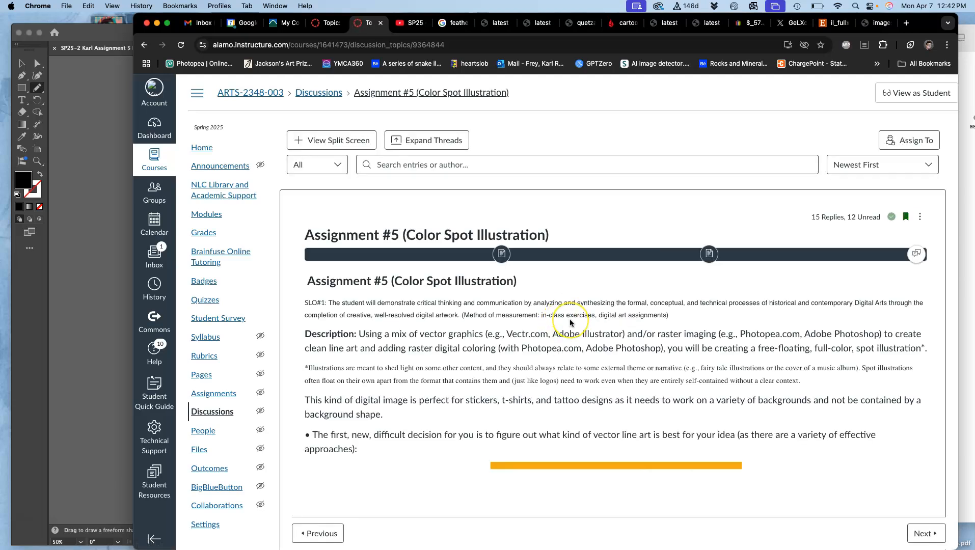
Step: Examine the assignment's line art and digital coloring guidance, and the instructor's rough line art sketch in the discussion replies
scroll(565, 326, down, 6)
scroll(570, 322, down, 10)
scroll(657, 131, up, 6)
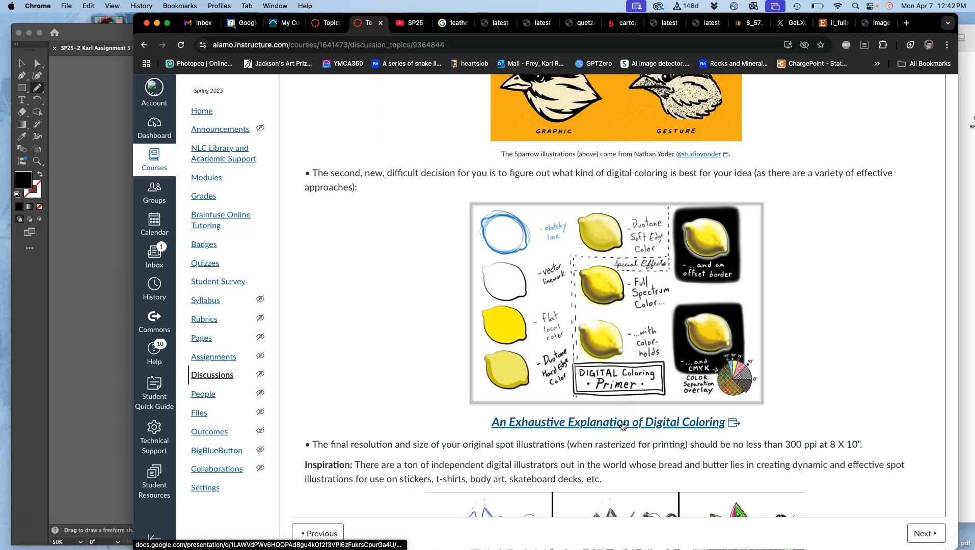
click(510, 291)
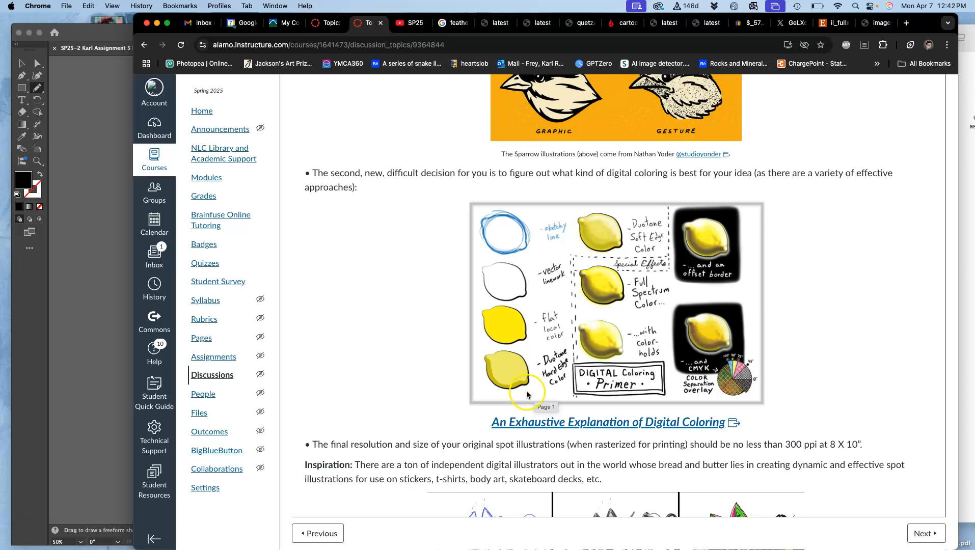
scroll(524, 394, down, 20)
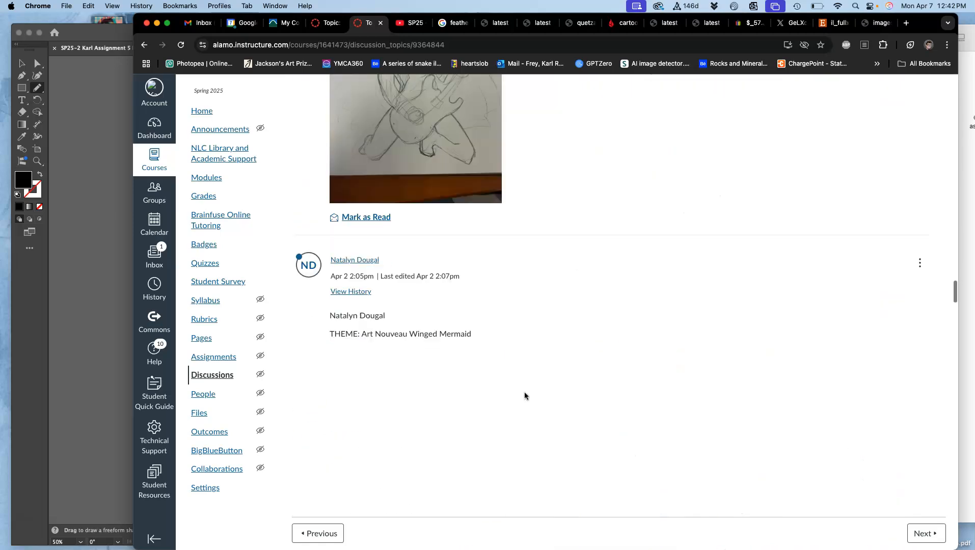
scroll(525, 396, down, 20)
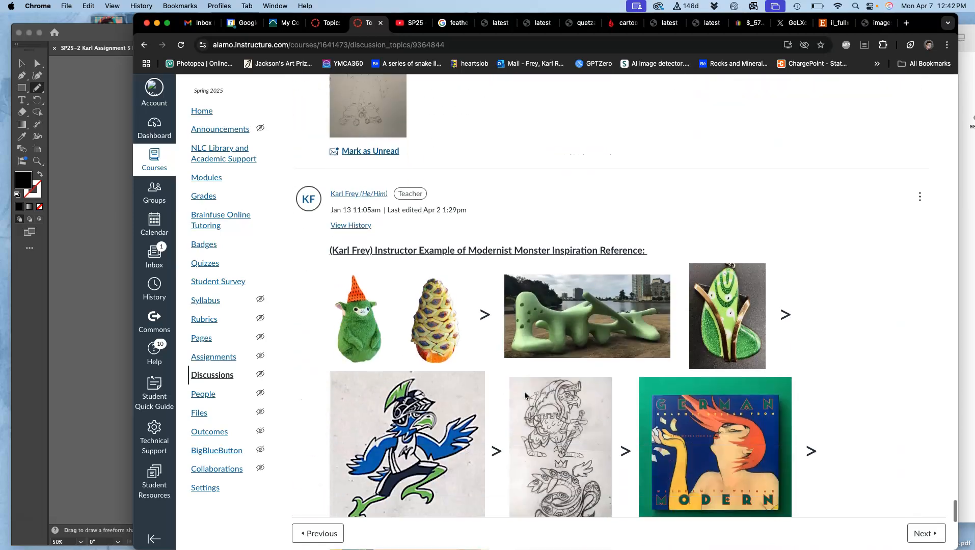
scroll(524, 394, up, 2)
click(428, 262)
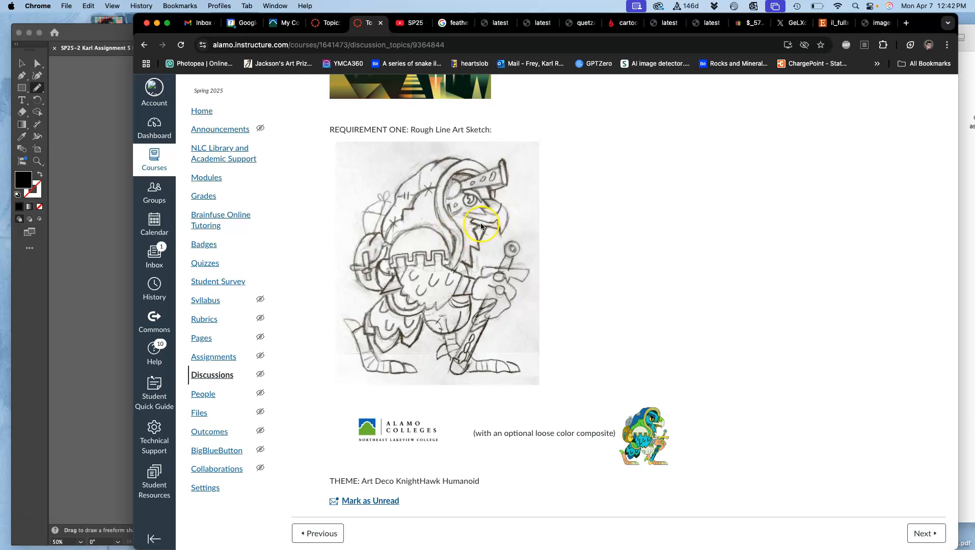
Step: Switch to the Assignment 5 bird knight artwork in Illustrator, close the floating Color panel and hide Layer 2's line art
click(107, 217)
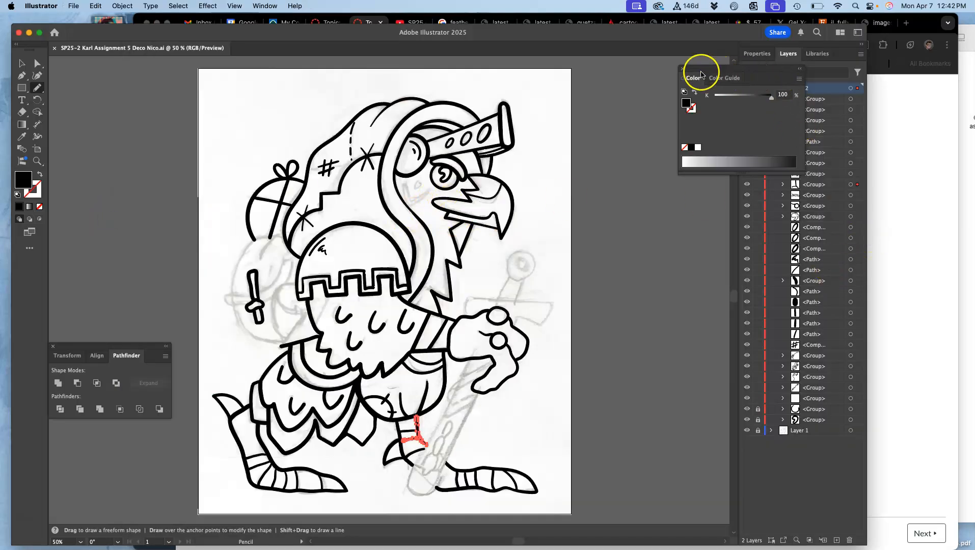
click(683, 70)
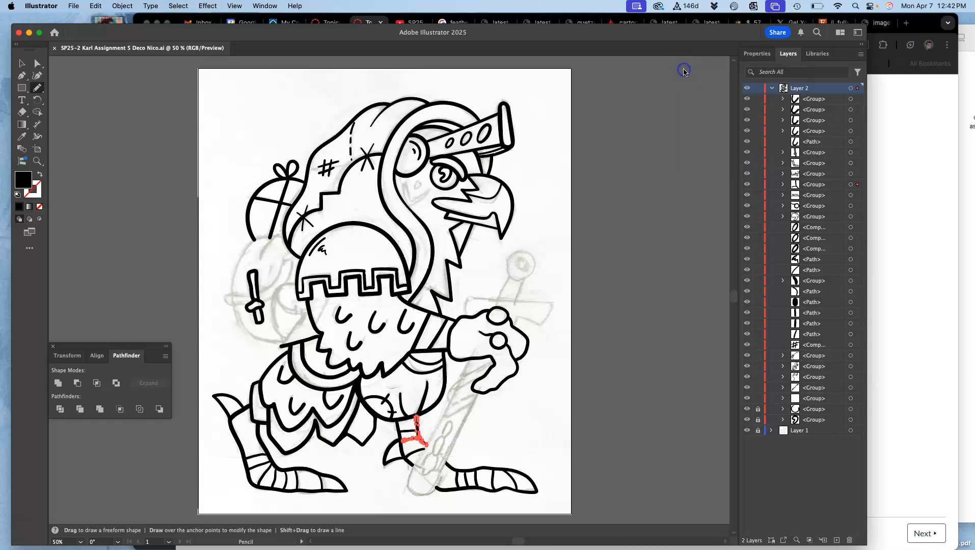
click(746, 88)
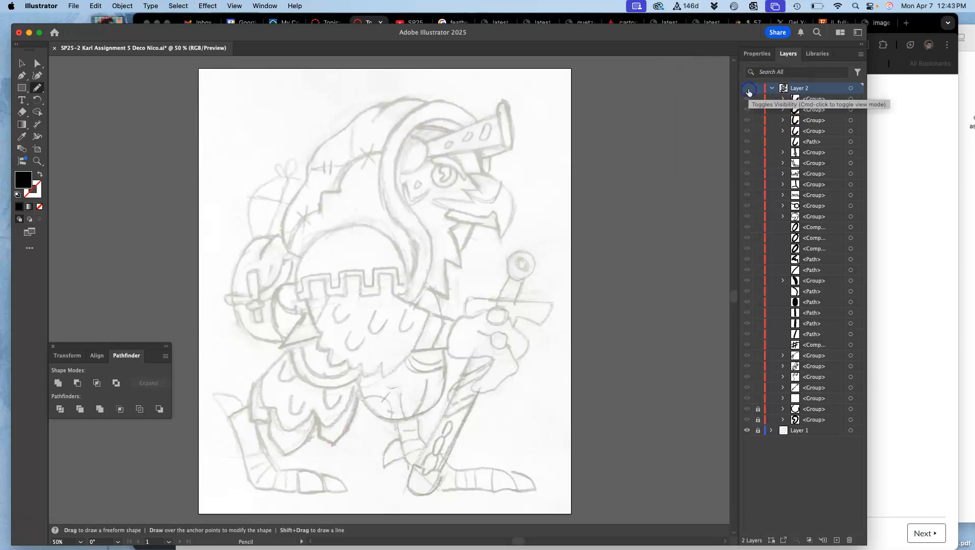
Step: Toggle the Layer 1 sketch off and on, and review its image dimming in Layer Options
click(747, 431)
click(747, 431)
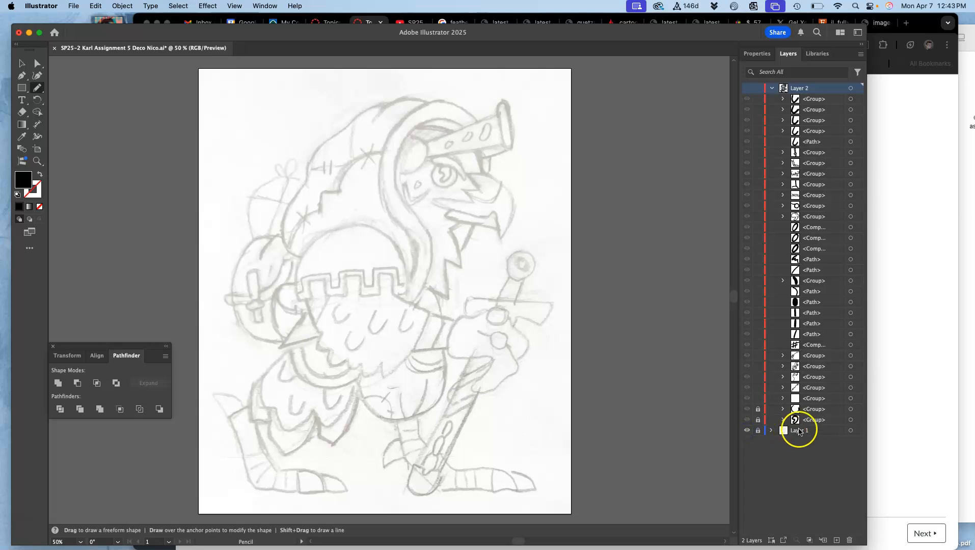
double_click(815, 431)
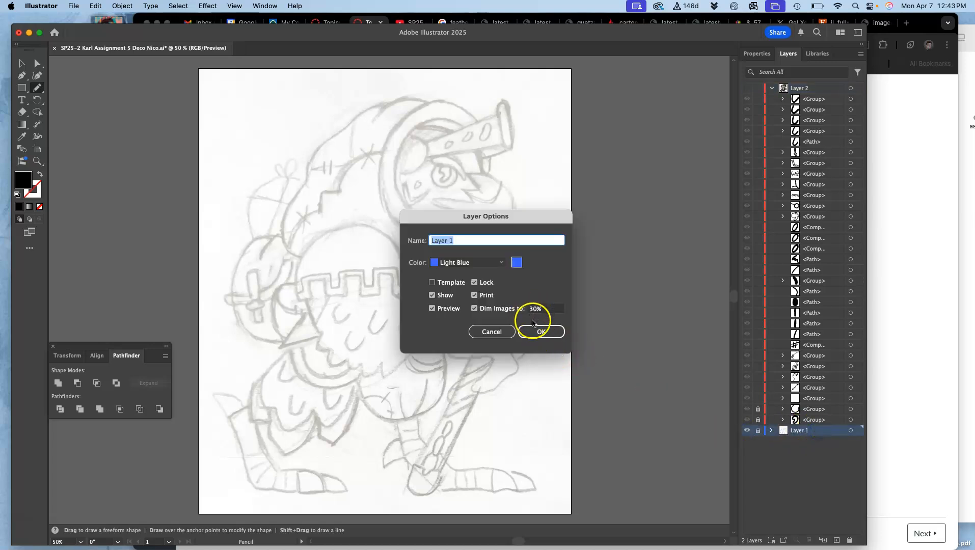
click(540, 333)
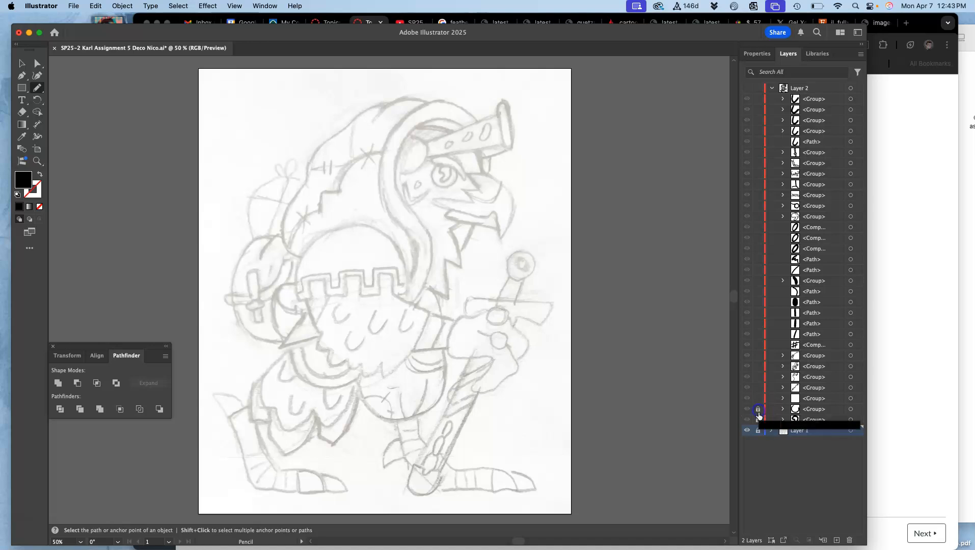
Step: Show Layer 2 with its two locked groups unlocked, and compare the line art with the Layer 1 sketch hidden and shown
click(746, 88)
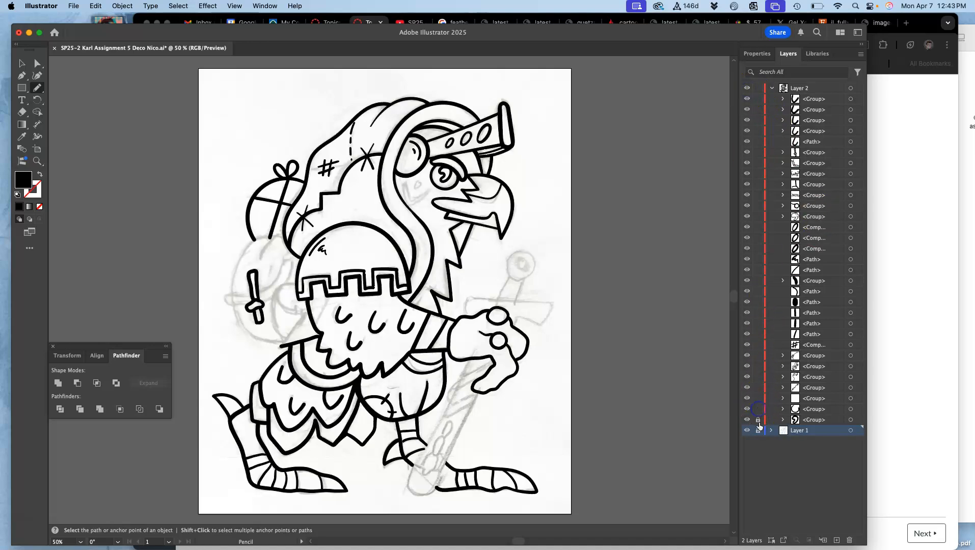
click(748, 88)
click(749, 88)
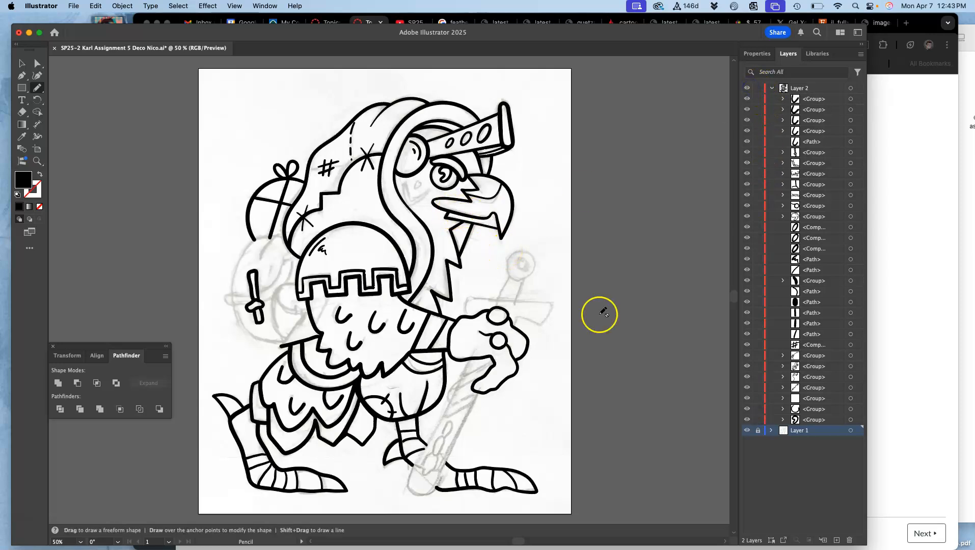
click(746, 430)
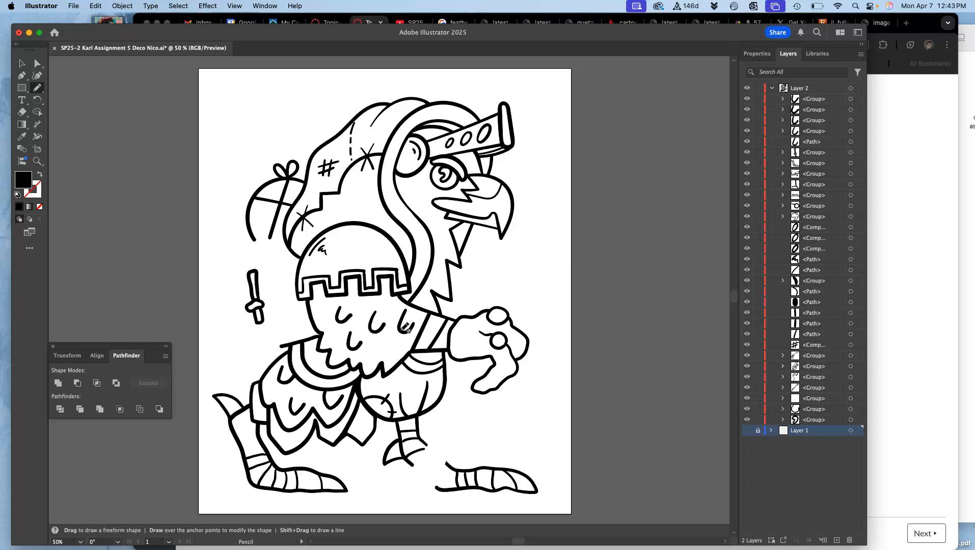
click(746, 430)
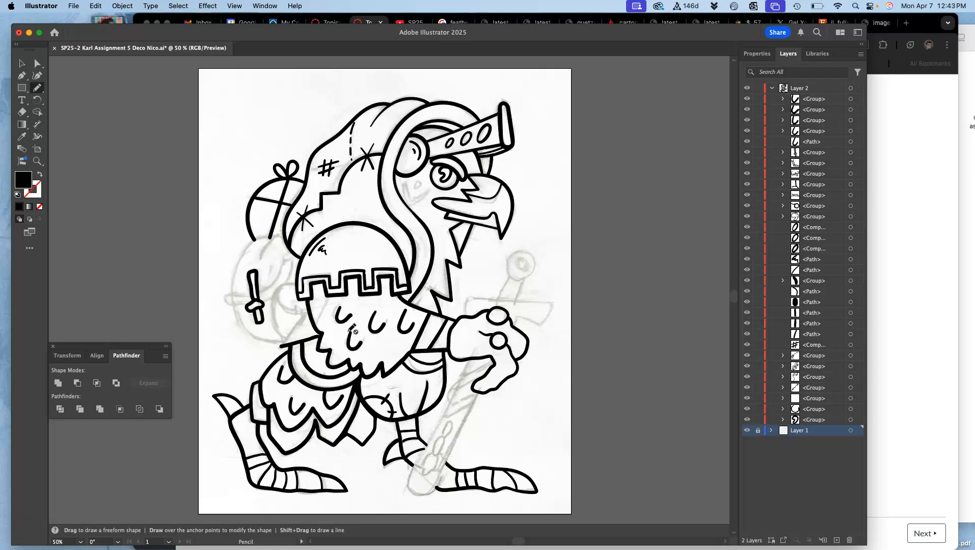
Step: Choose the Blob Brush for the round pack behind the bird, set its fidelity closer to Smooth and make Layer 2 active
key(super+plus)
key(super+plus)
key(super+plus)
key(super+plus)
key(space)
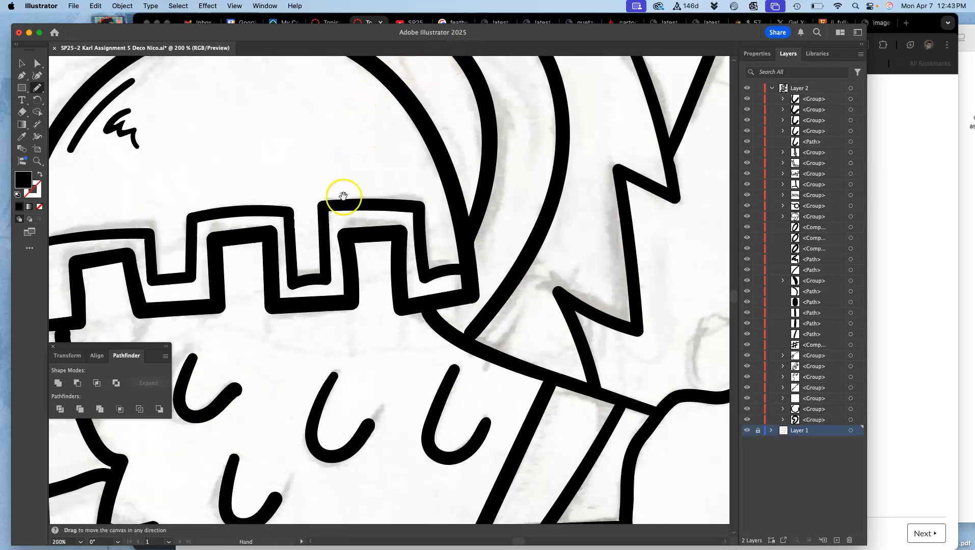
drag(343, 196, 658, 158)
drag(491, 199, 619, 207)
mouse_move(574, 135)
mouse_down()
mouse_move(516, 209)
mouse_move(529, 187)
mouse_up()
click(38, 87)
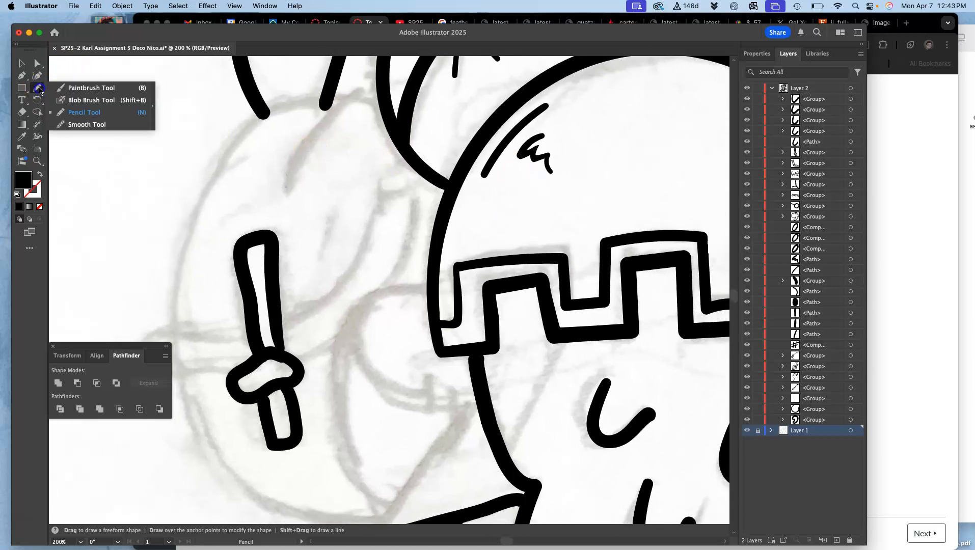
click(77, 100)
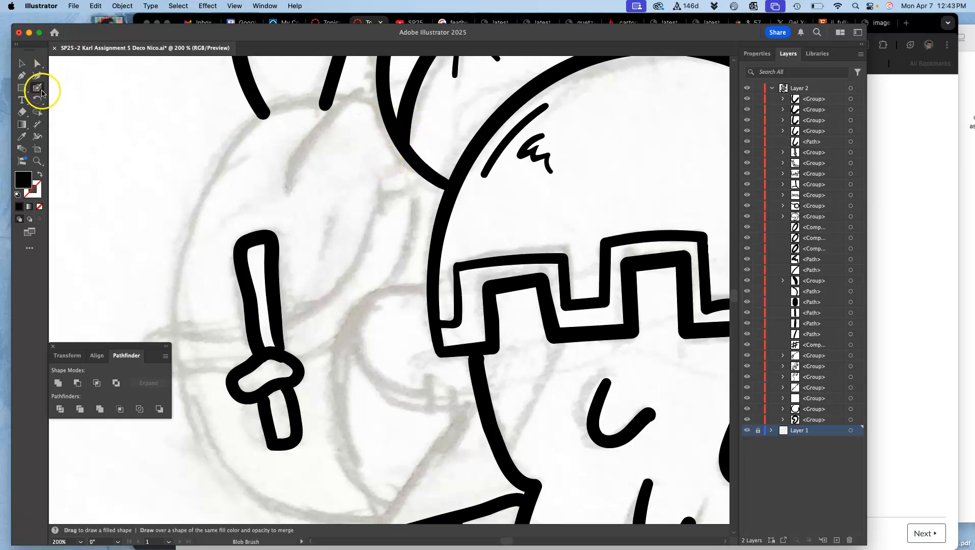
double_click(39, 89)
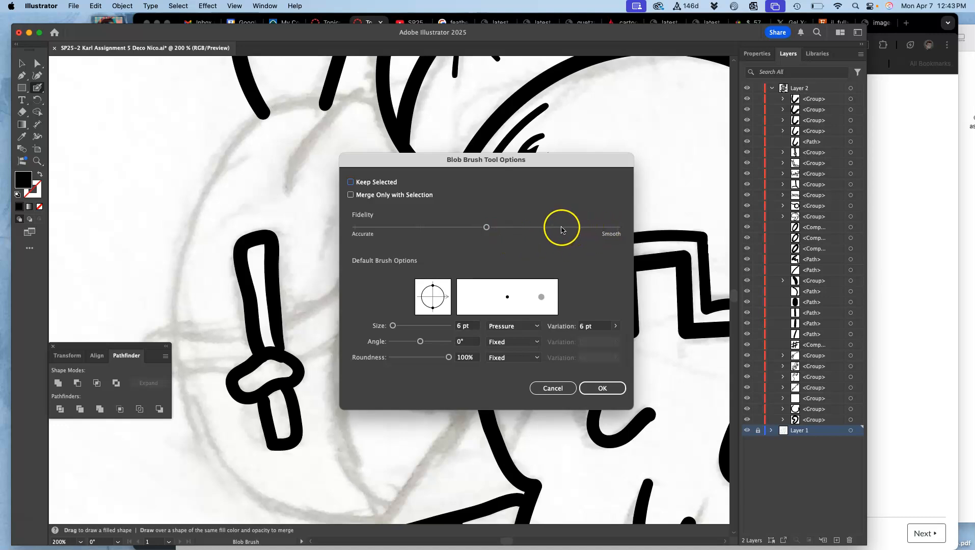
click(603, 389)
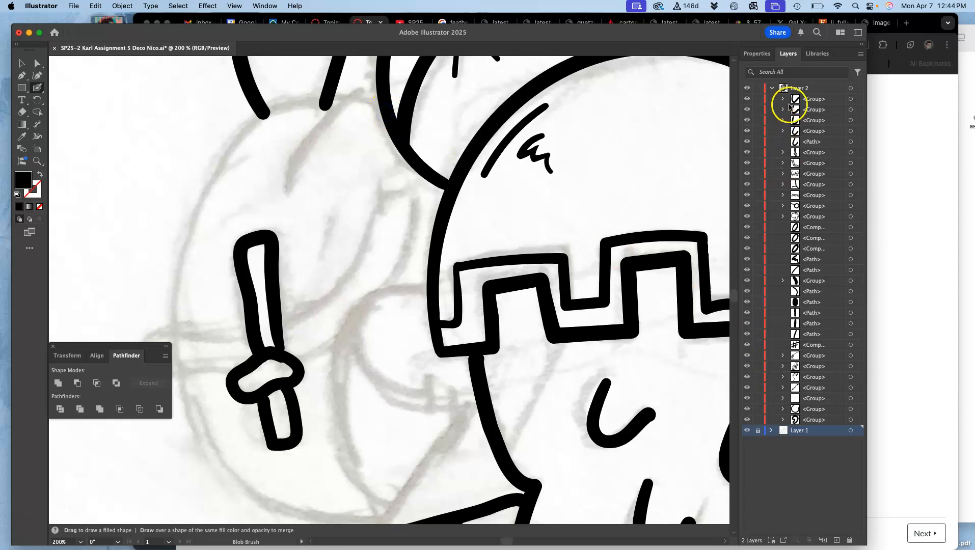
click(816, 88)
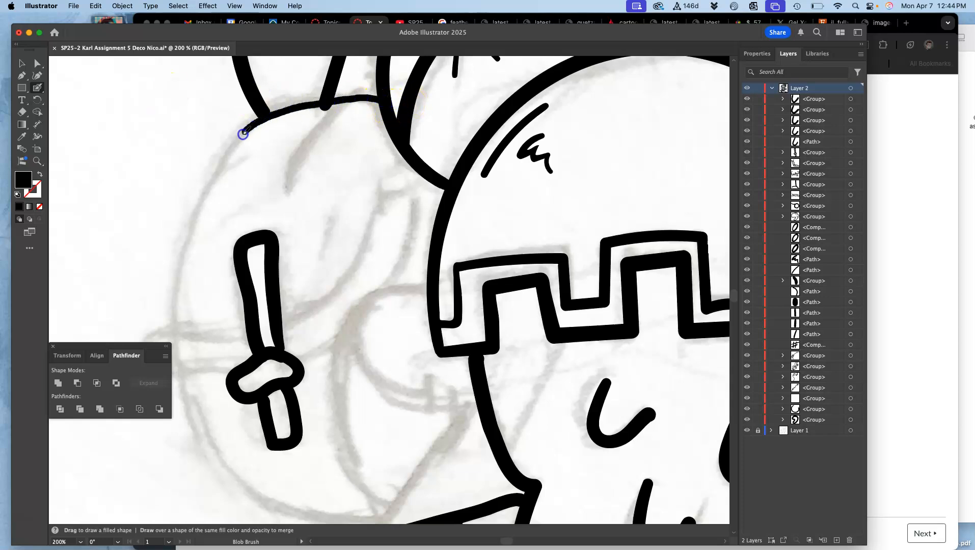
Step: Undo a trial stroke along the pack's outline, set the Blob Brush size to 10 pt and adjust its pressure variation
drag(187, 279, 178, 331)
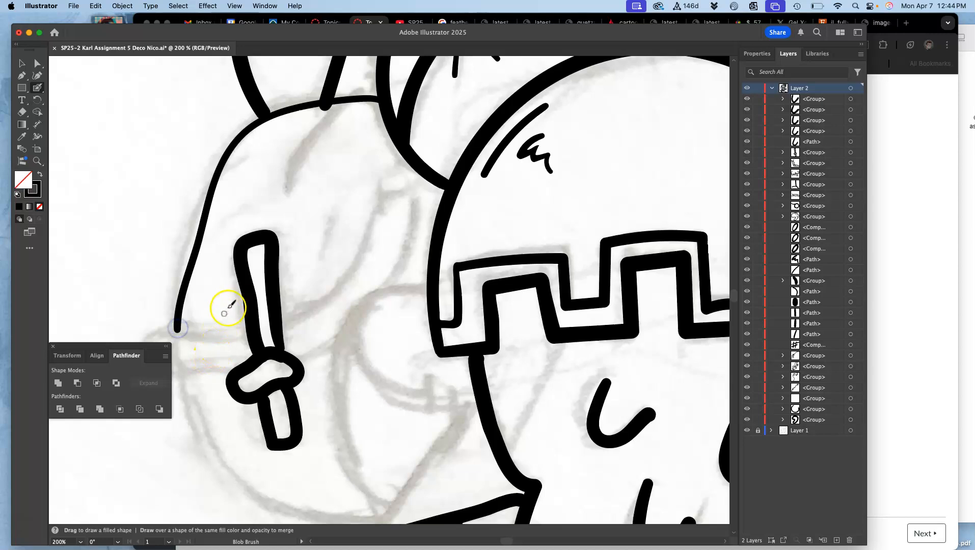
key(super+z)
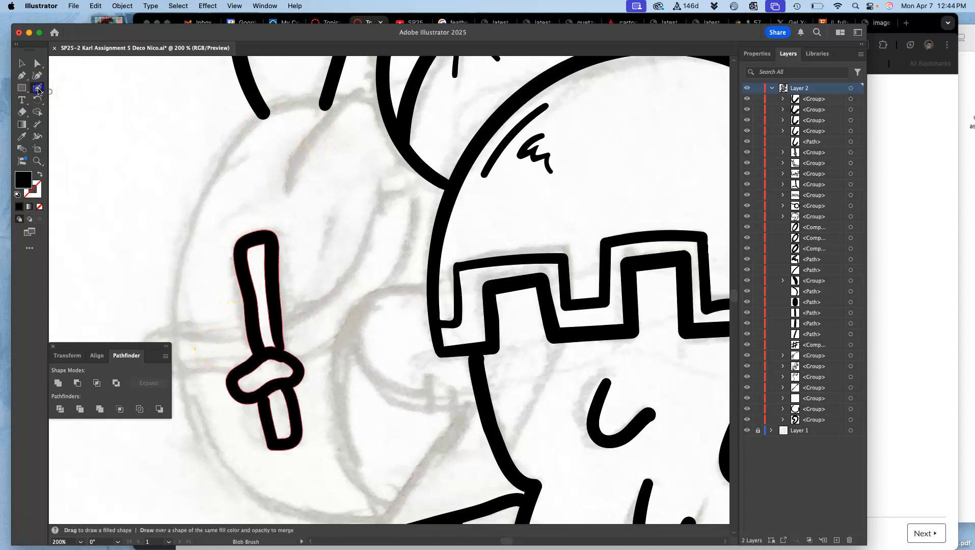
double_click(37, 88)
click(393, 326)
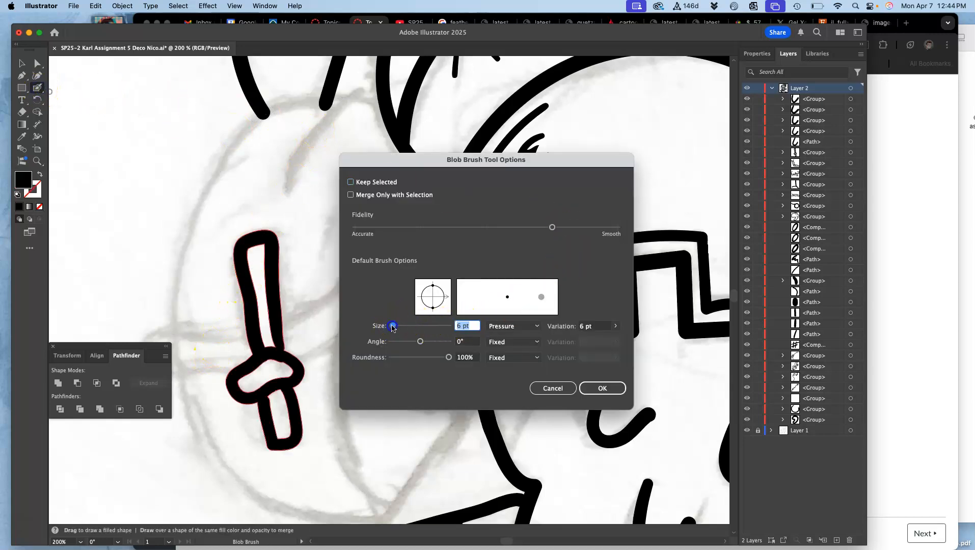
drag(394, 326, 395, 326)
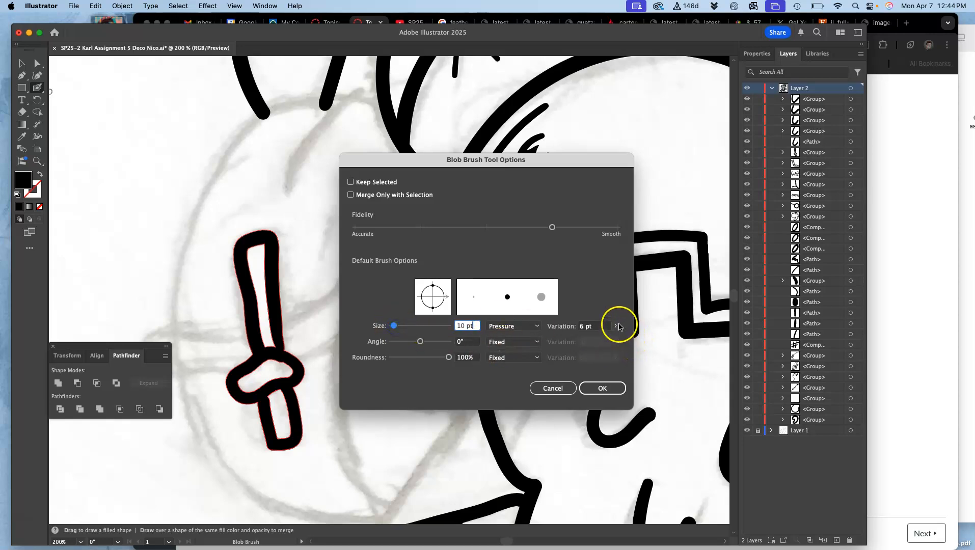
click(616, 326)
click(604, 386)
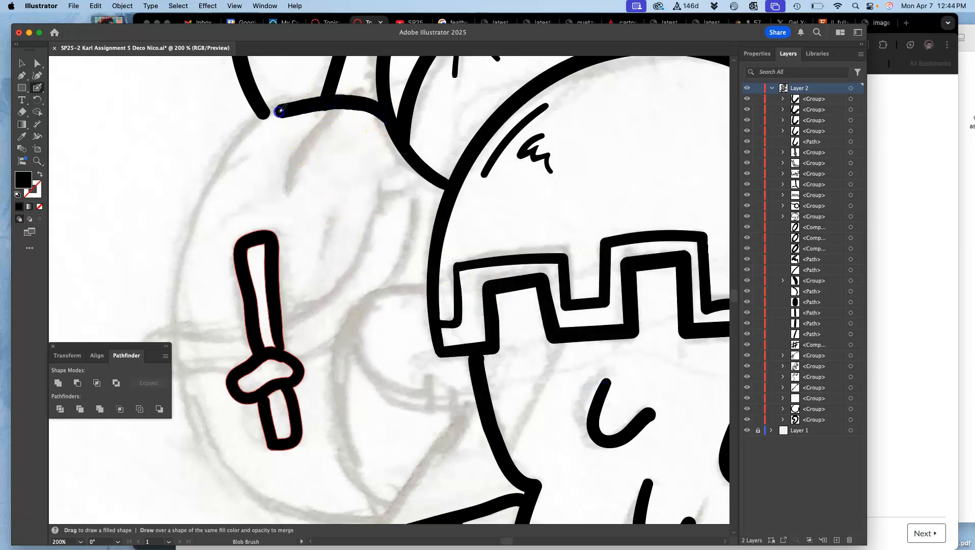
Step: Trace the upper arc of the round pack with the Blob Brush, from the hood down to the strap on its outer side
mouse_move(242, 130)
mouse_down()
mouse_move(189, 201)
mouse_move(168, 274)
mouse_up()
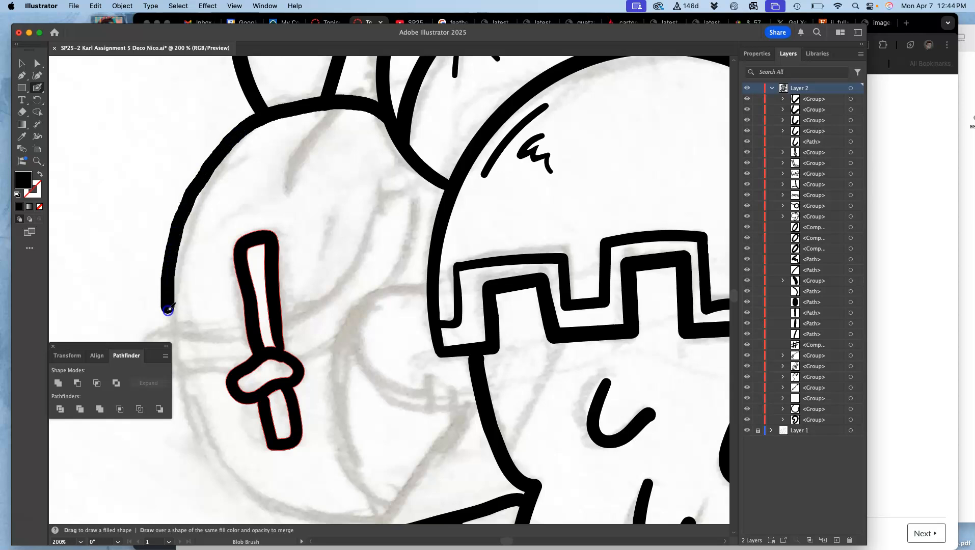
drag(169, 326, 168, 327)
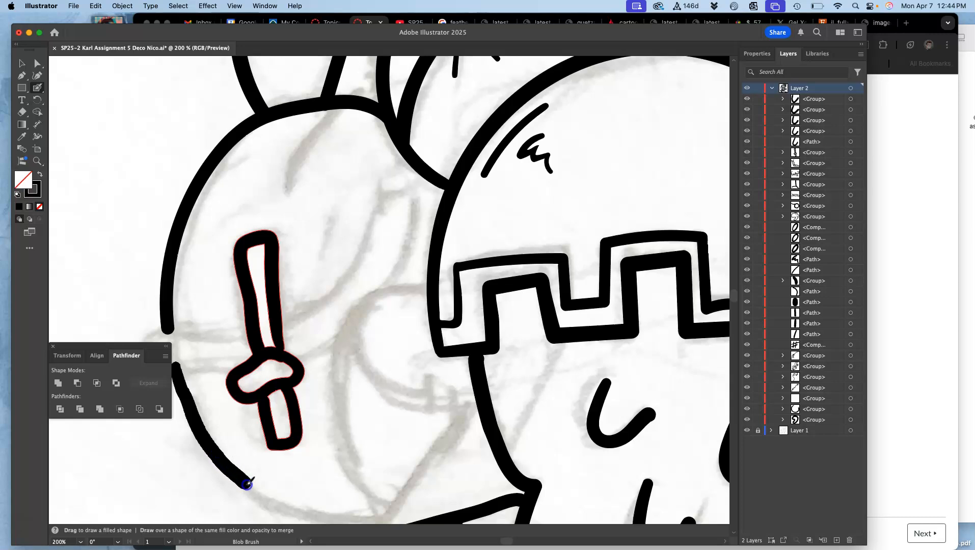
drag(247, 484, 298, 514)
drag(371, 528, 377, 526)
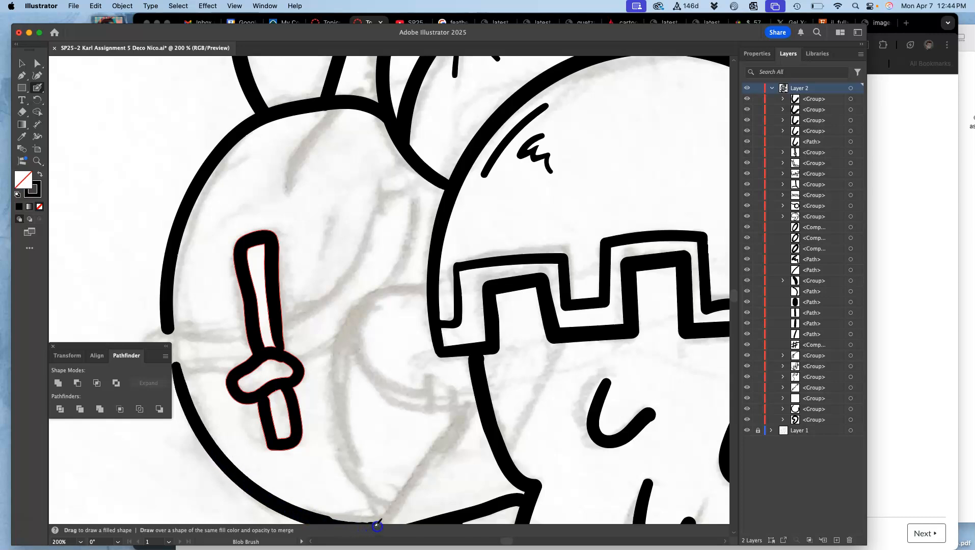
scroll(402, 413, down, 5)
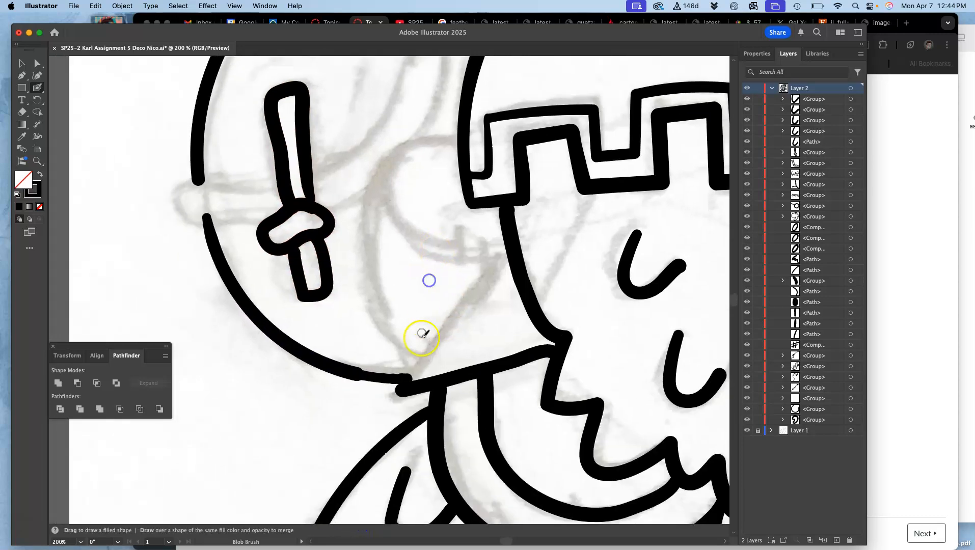
key(super+z)
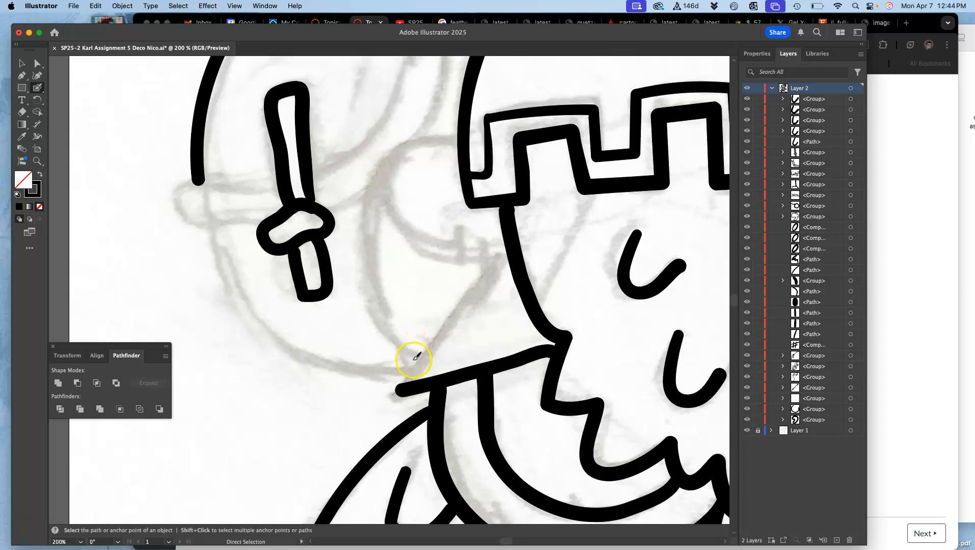
mouse_move(209, 236)
mouse_down()
mouse_move(226, 291)
mouse_move(251, 326)
mouse_move(289, 352)
mouse_move(390, 379)
mouse_up()
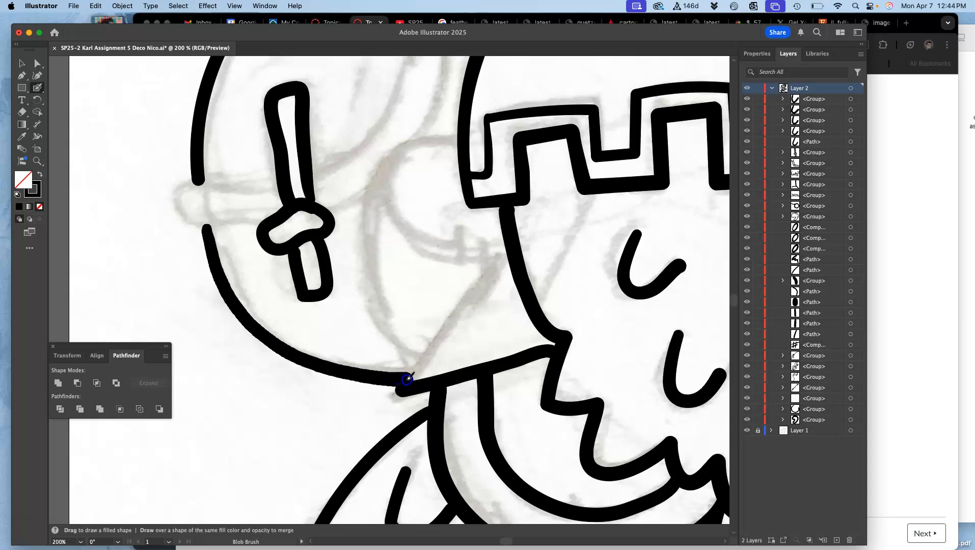
key(super+z)
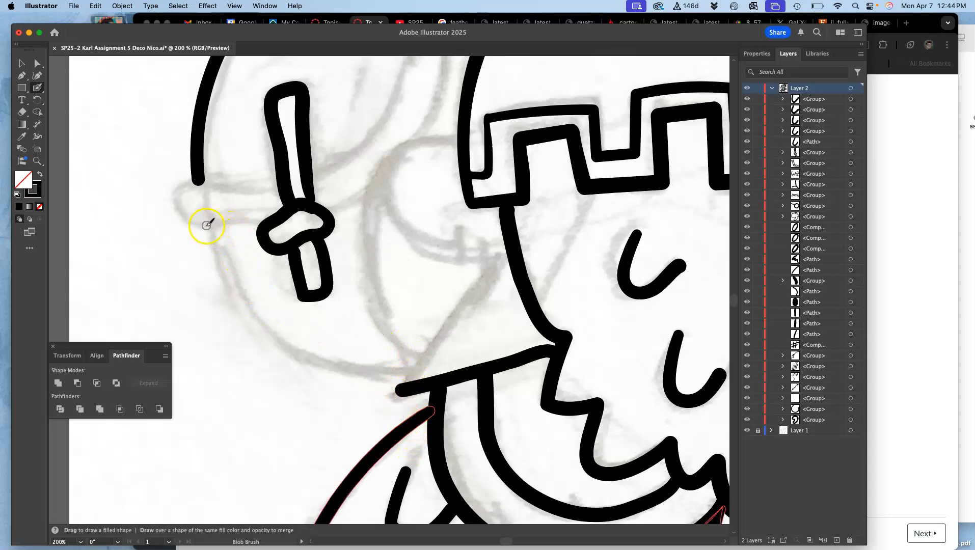
Step: Trace the lower arc of the round pack with the Blob Brush, from below the strap to the bottom of the pack
mouse_move(239, 298)
mouse_down()
mouse_move(303, 347)
mouse_move(371, 370)
mouse_move(415, 372)
mouse_up()
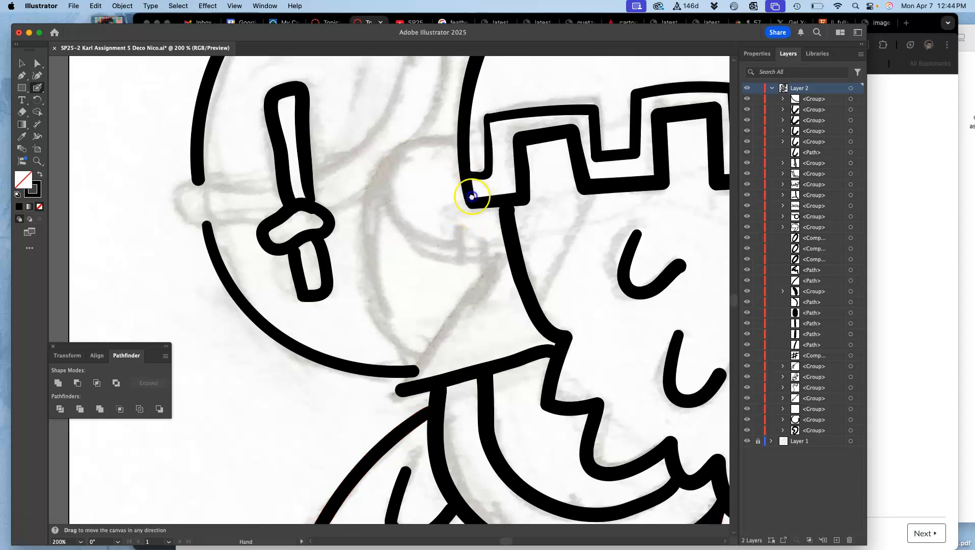
drag(468, 193, 468, 315)
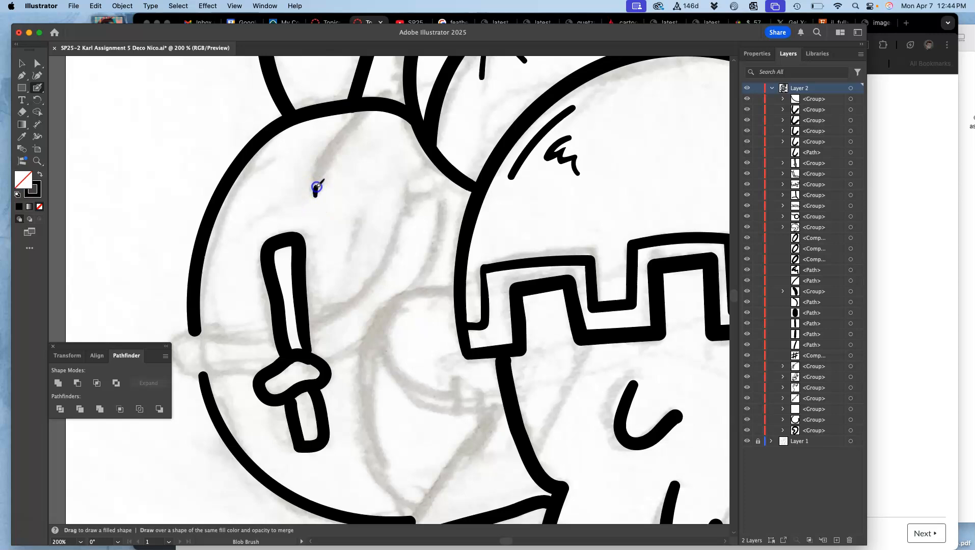
Step: Trace the short tapered fold curve inside the pack's upper edge with the Blob Brush and check the brush's options
drag(395, 119, 411, 119)
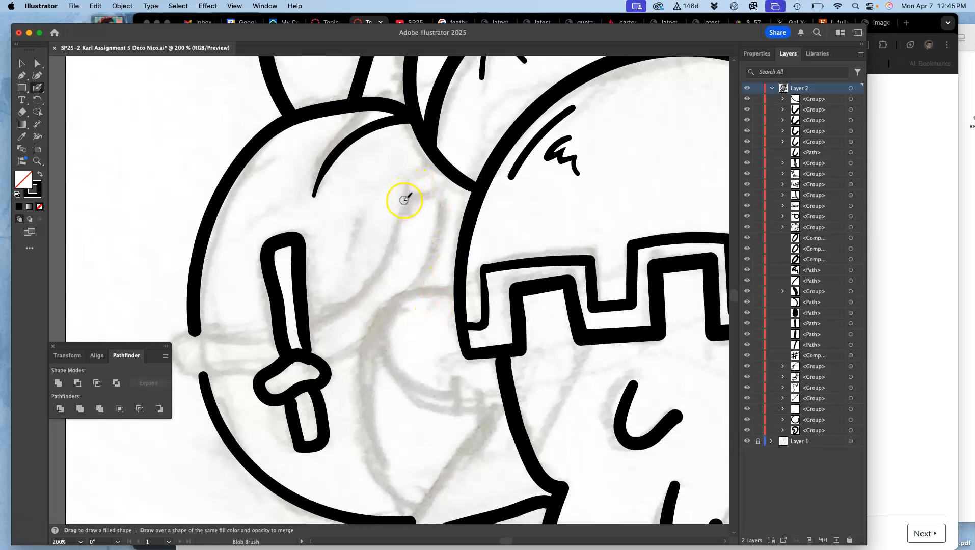
double_click(37, 88)
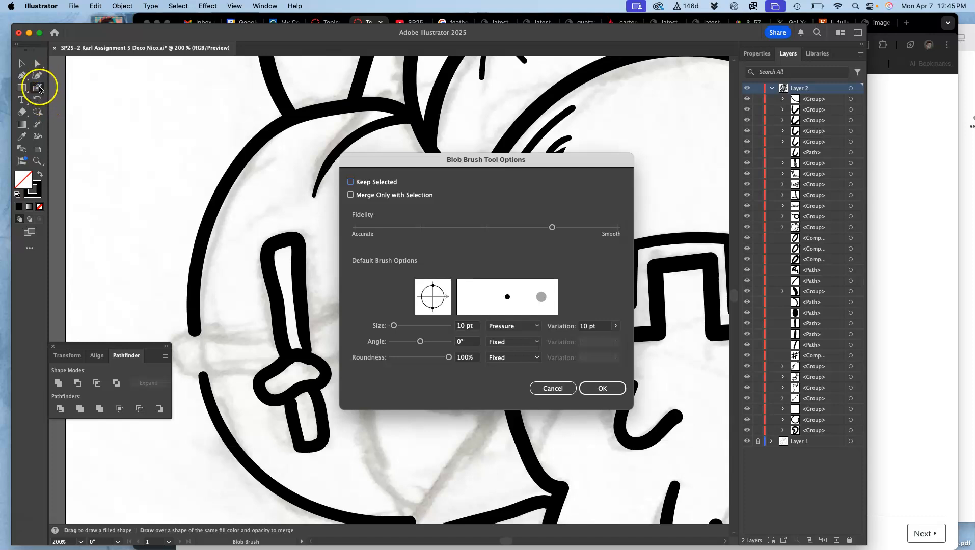
click(602, 389)
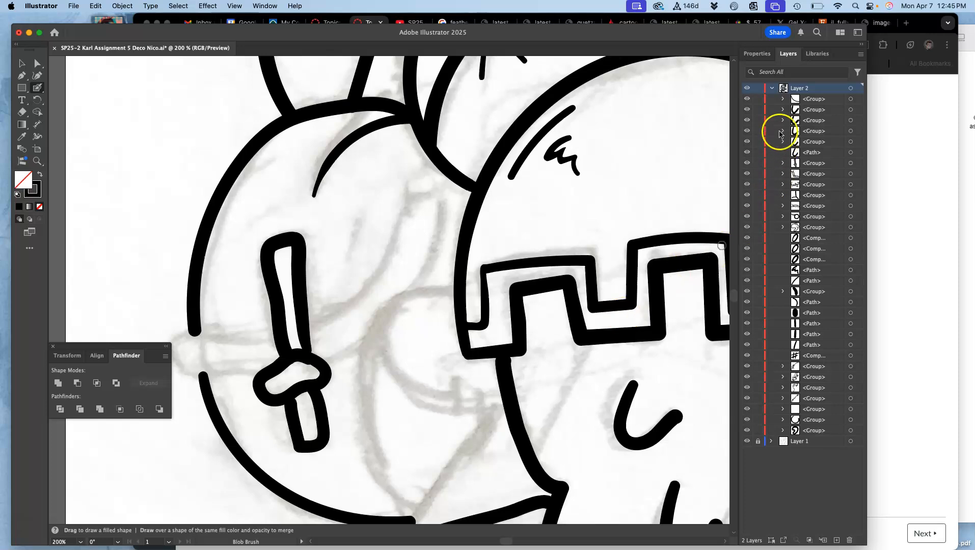
Step: Hide the Layer 2 line art to examine the underlying sketch, and show it again
click(747, 88)
click(747, 441)
click(747, 441)
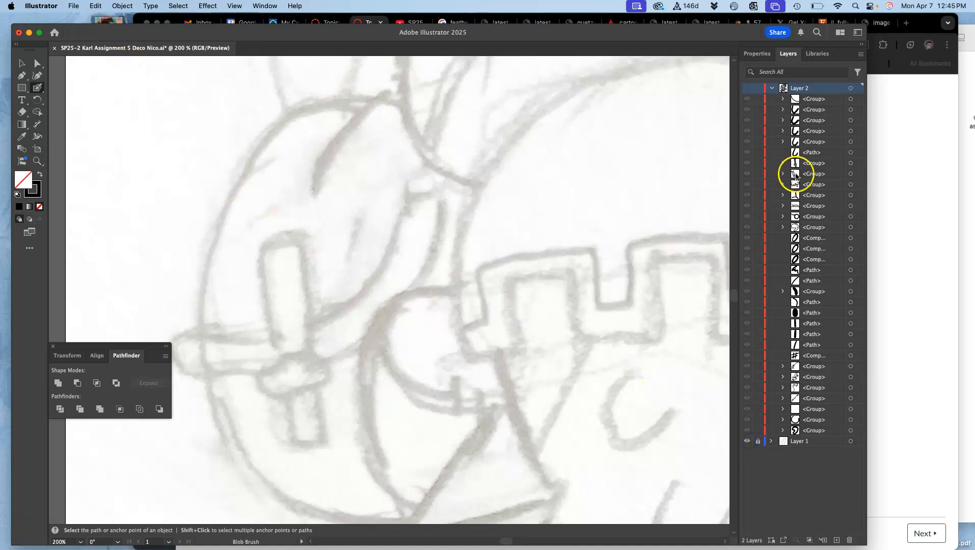
click(747, 89)
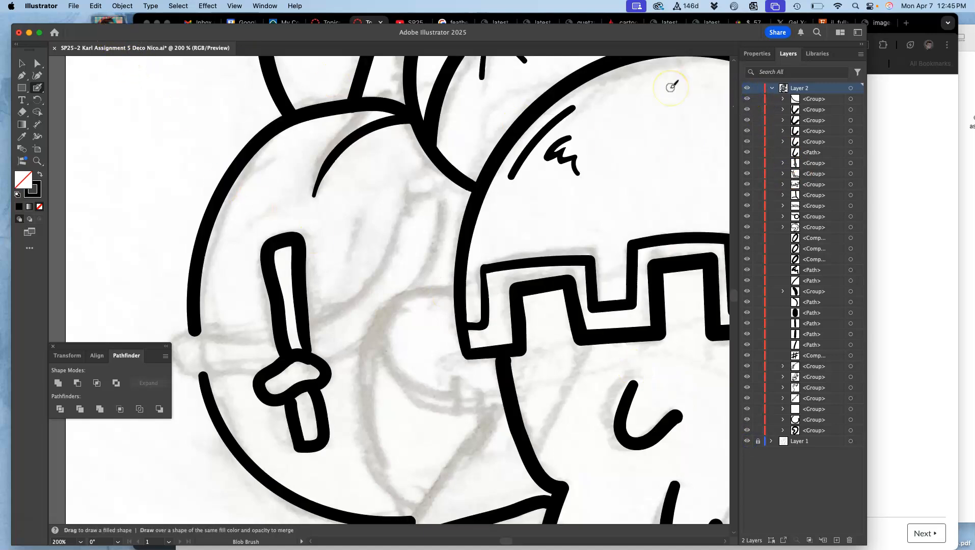
Step: Open the sketch Ren Faire Nico.jpg from the Assign. #5 folder in Illustrator
drag(106, 35, 236, 59)
double_click(108, 96)
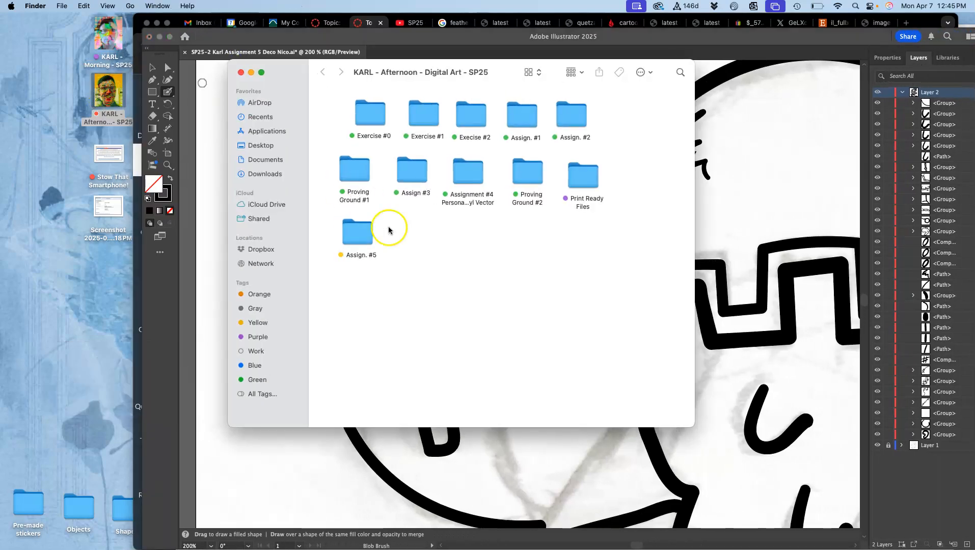
double_click(358, 233)
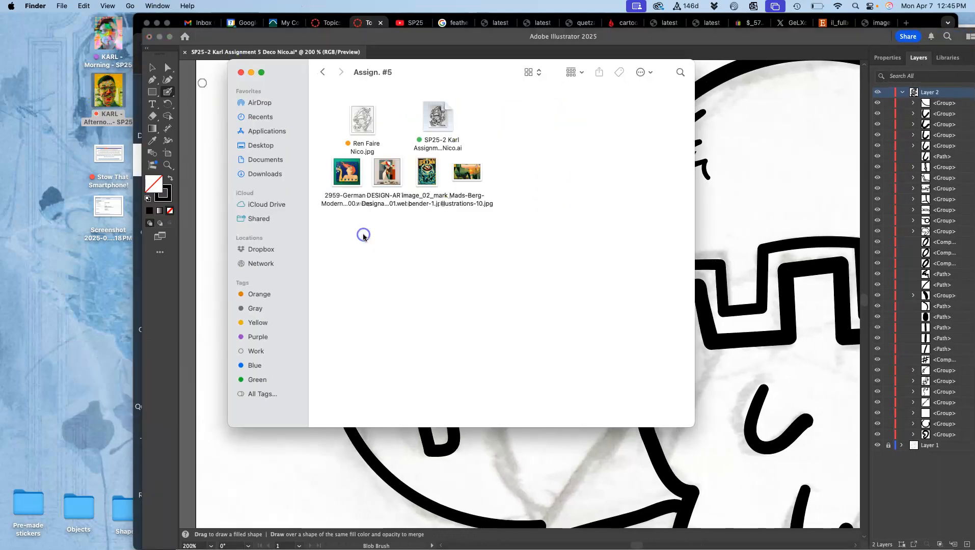
right_click(363, 128)
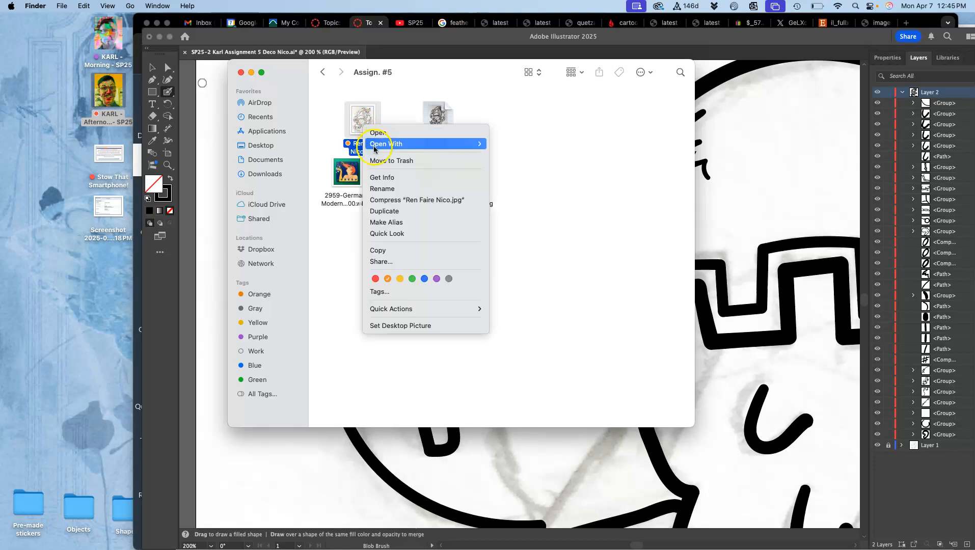
mouse_move(459, 144)
click(559, 184)
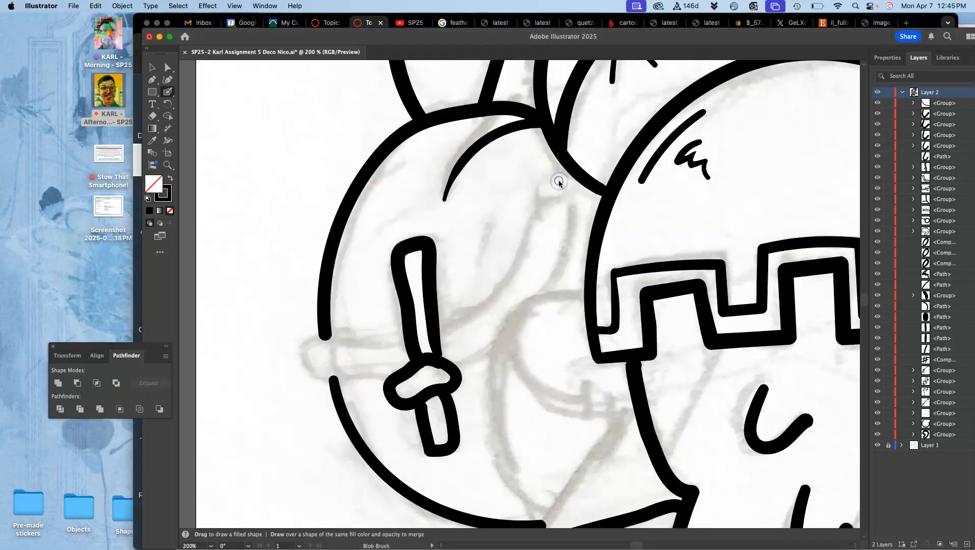
key(super+minus)
key(super+minus)
key(super+minus)
key(super+minus)
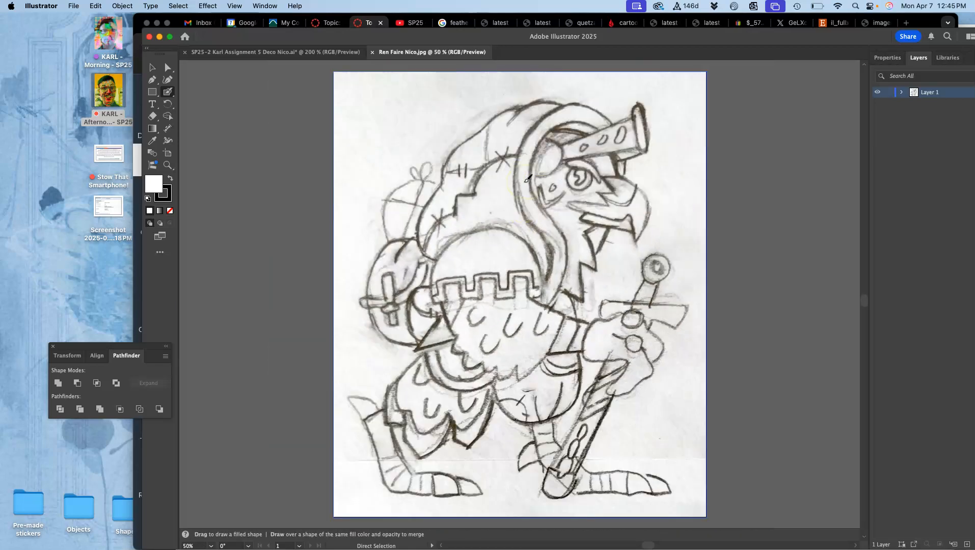
Step: Select the placed sketch and set Layer 1 to dim images to 30%
click(152, 71)
click(457, 247)
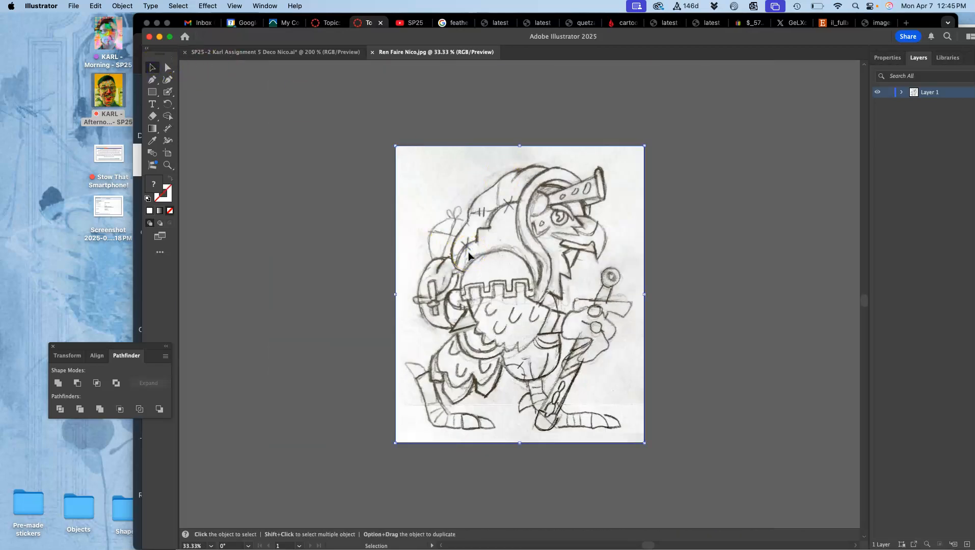
drag(829, 38, 719, 44)
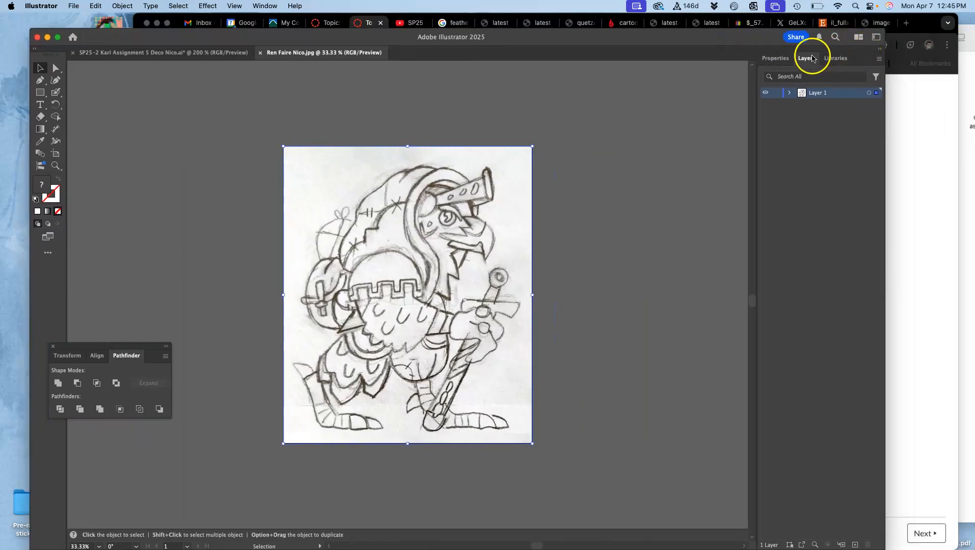
double_click(837, 95)
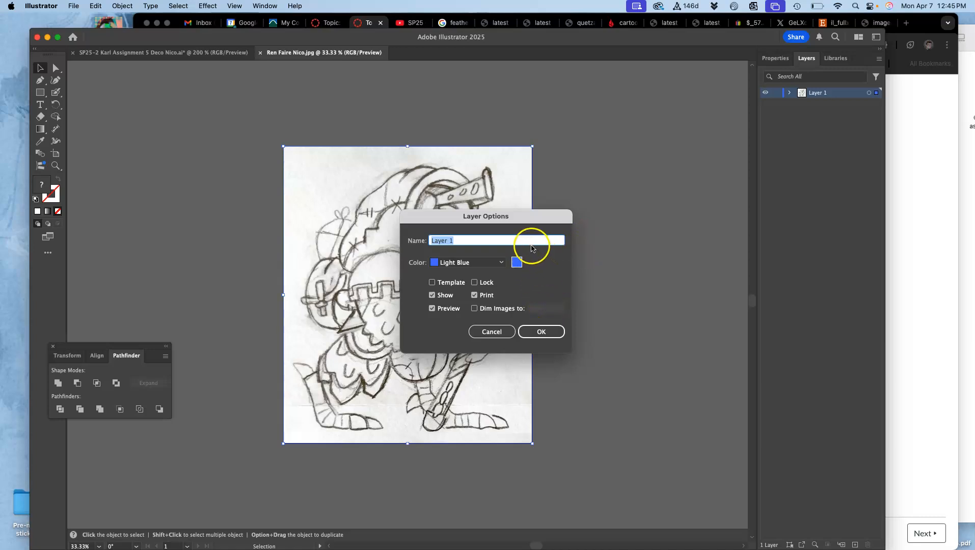
drag(529, 217, 664, 218)
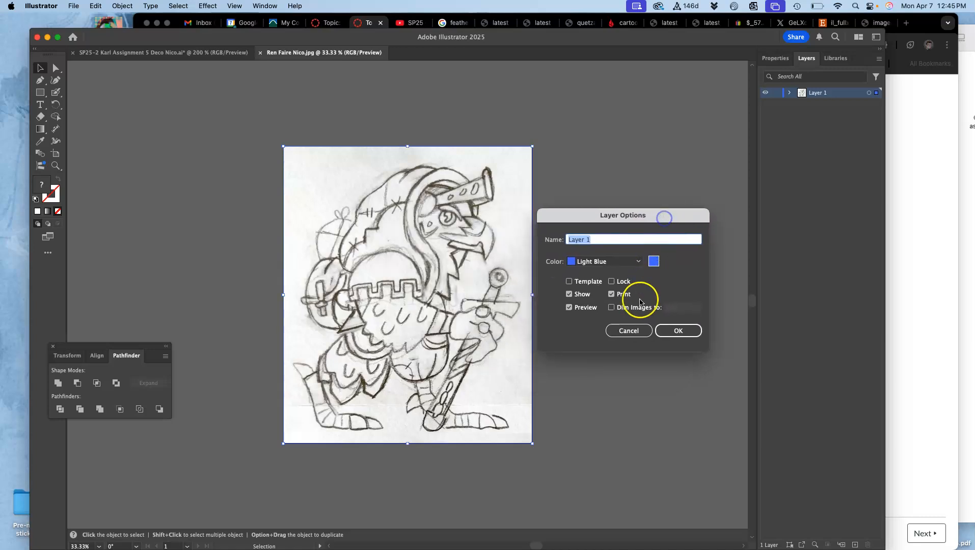
click(611, 307)
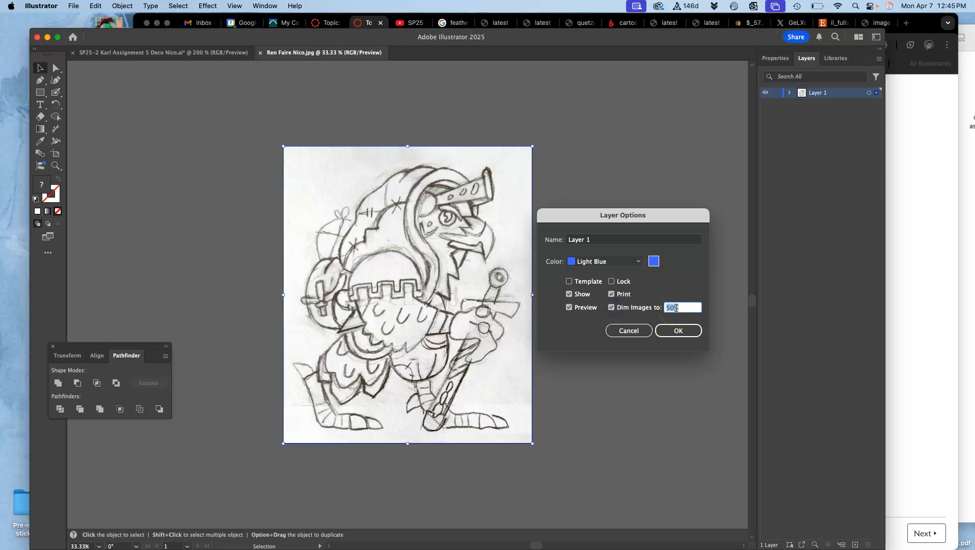
text(30)
click(678, 330)
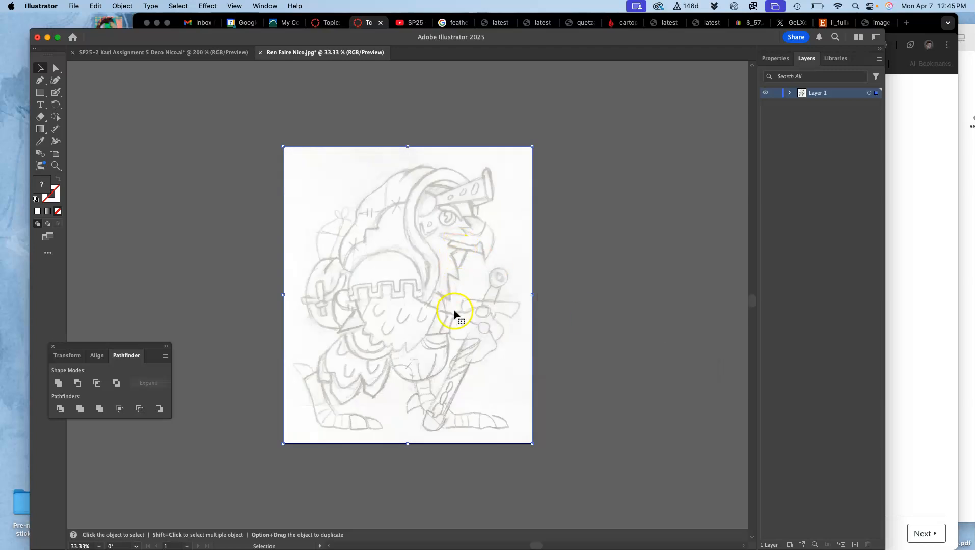
Step: Lock the sketch layer and add a new layer above it for tracing with the Blob Brush
click(776, 92)
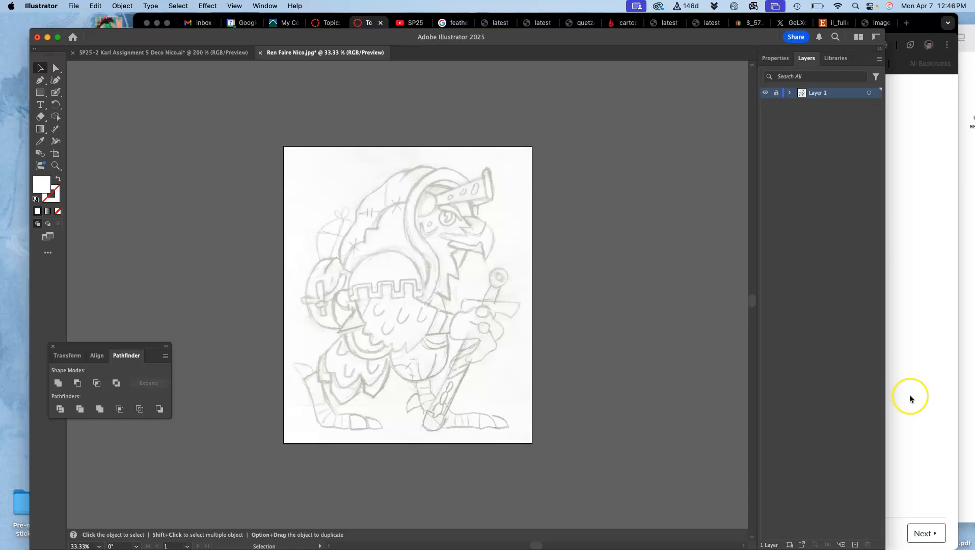
click(854, 545)
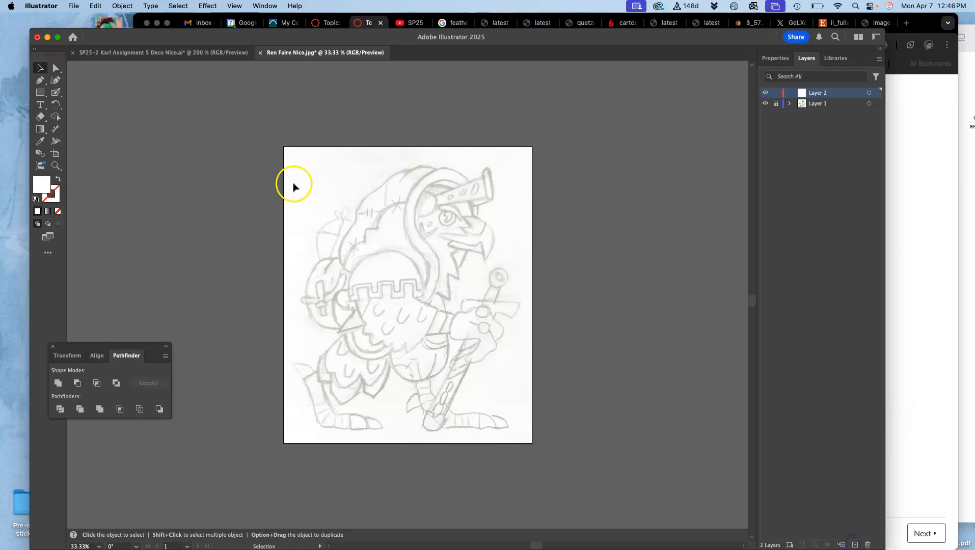
click(56, 92)
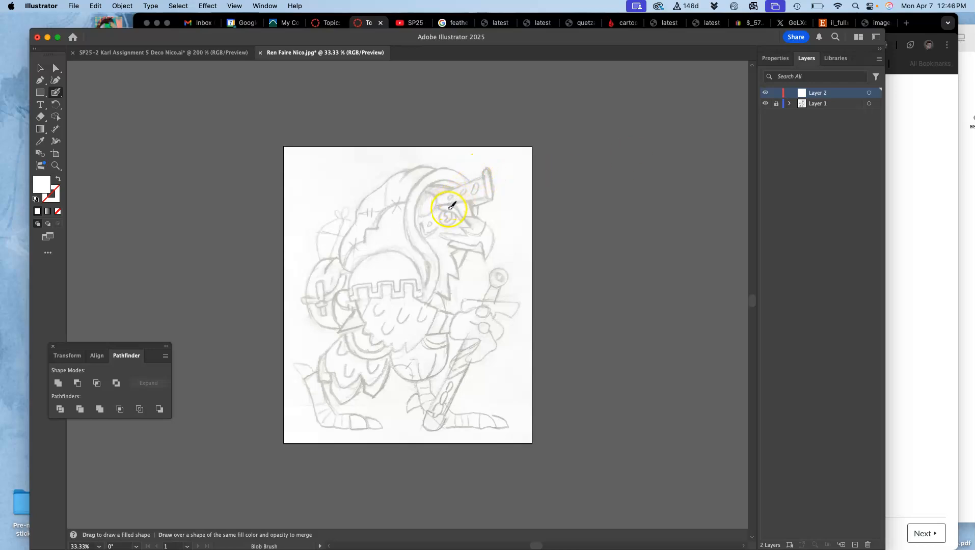
Step: Set a black stroke with no fill and trace the bird's eye, beak and lower visor edge with the Blob Brush
drag(449, 222, 451, 214)
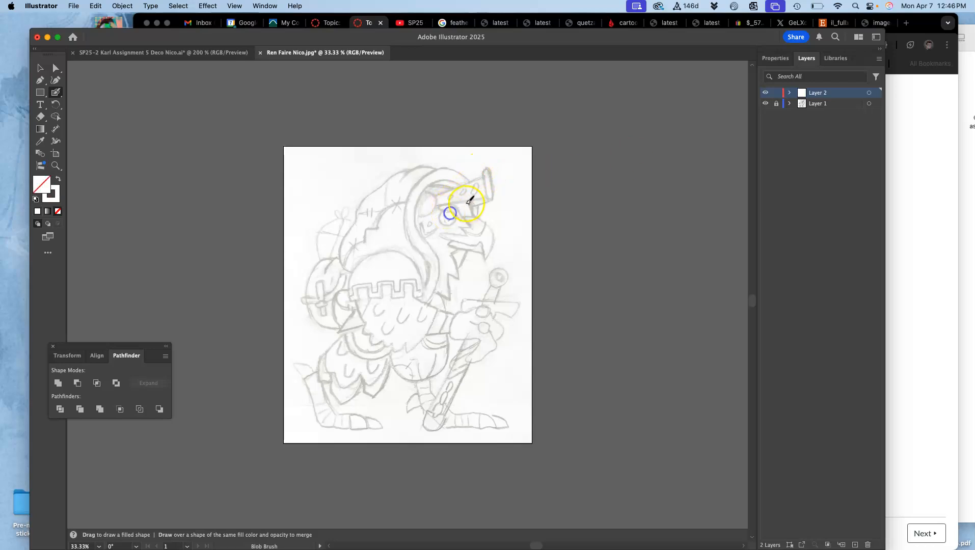
click(35, 199)
click(58, 178)
click(56, 192)
click(58, 211)
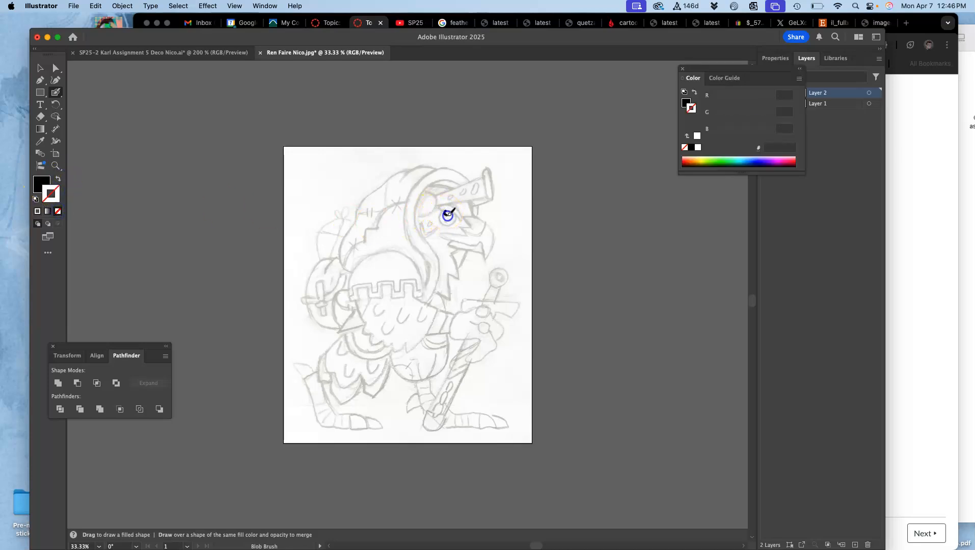
key(shift+x)
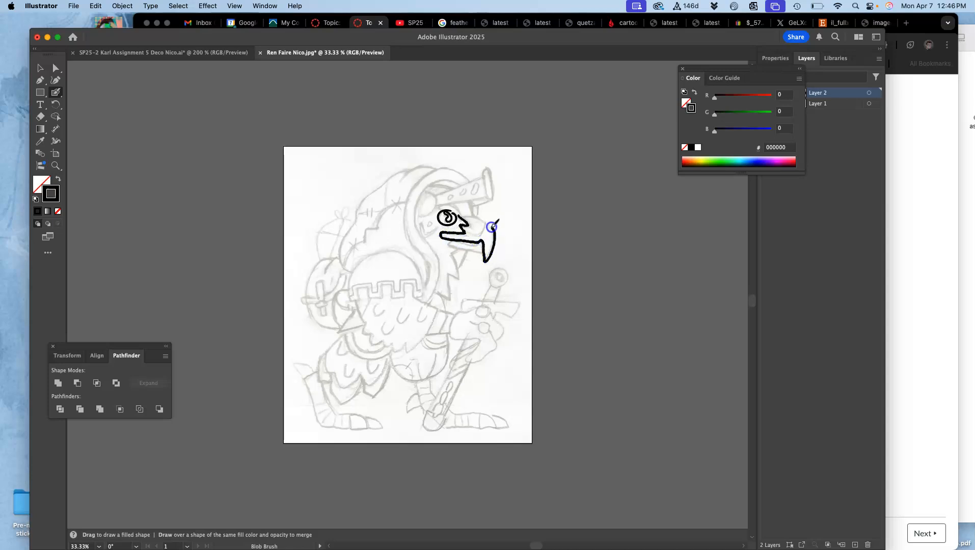
mouse_move(458, 213)
mouse_down()
mouse_move(487, 224)
mouse_move(463, 232)
mouse_move(477, 219)
mouse_up()
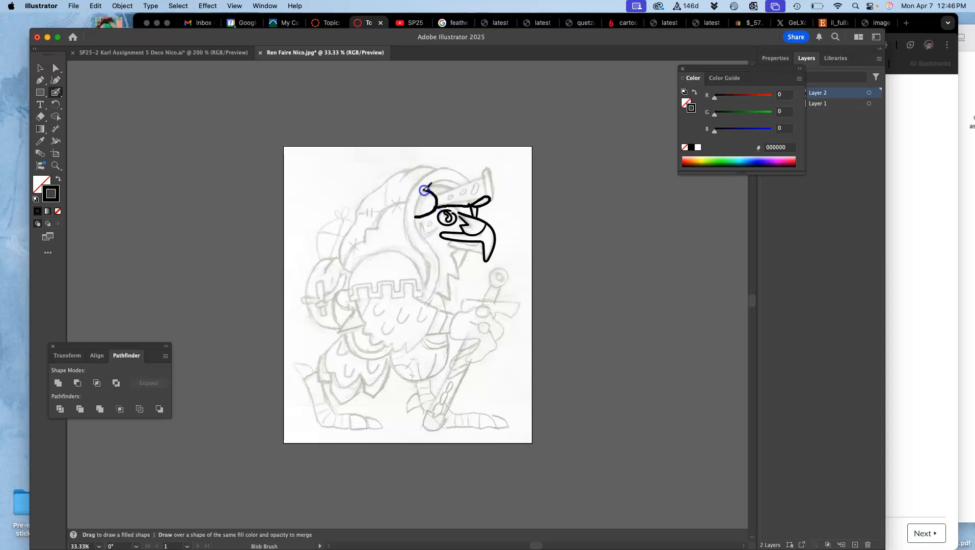
Step: Trace the visor's upper edge and front end with the Blob Brush, joining them to the lower lip
key(super+equal)
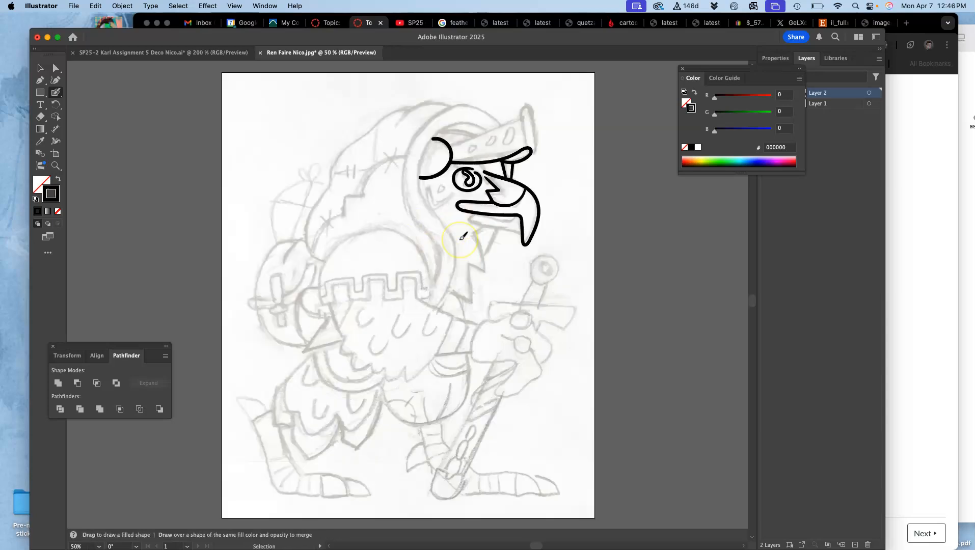
key(super+equal)
key(super+equal)
scroll(522, 168, up, 5)
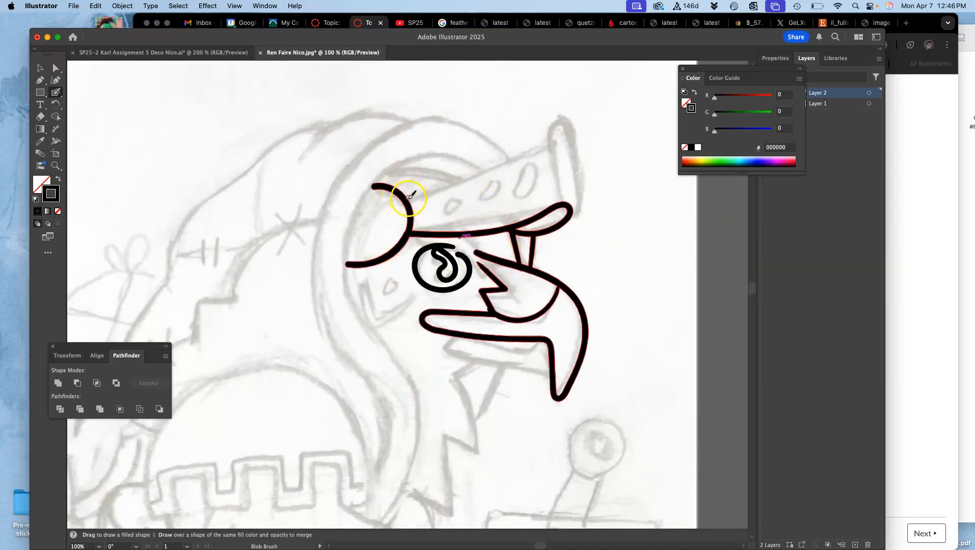
drag(456, 184, 507, 163)
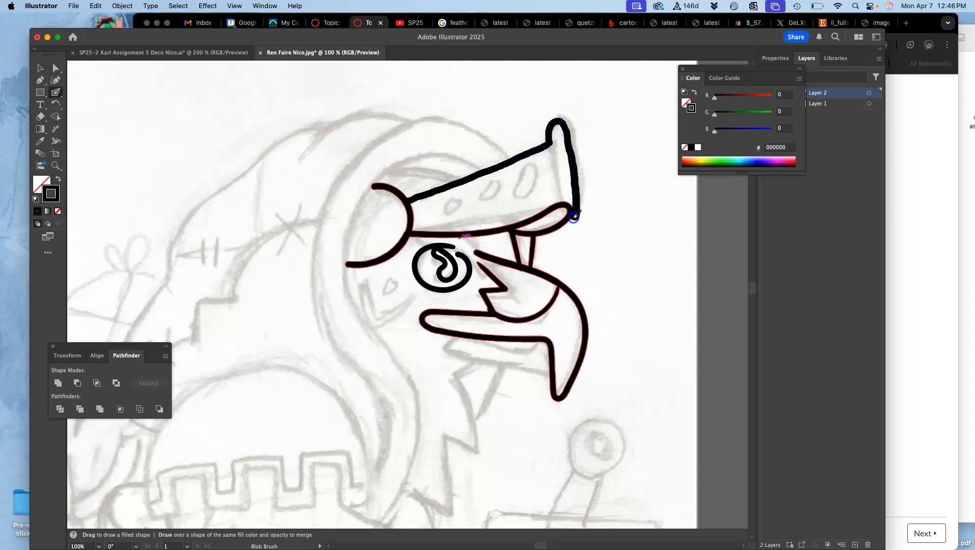
drag(549, 230, 535, 235)
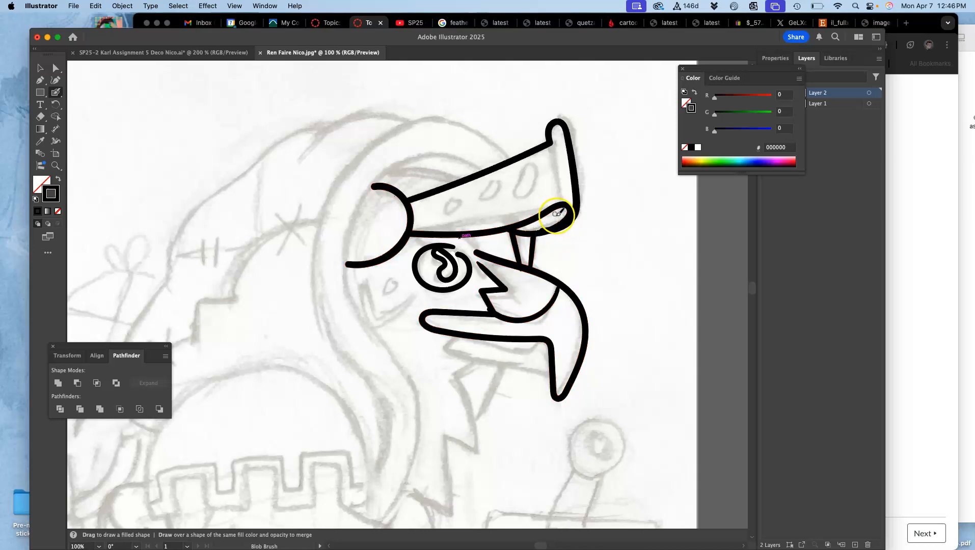
Step: Select the merged visor and beak outline to inspect it, deselect it and close Ren Faire Nico.jpg without saving
super+click(569, 203)
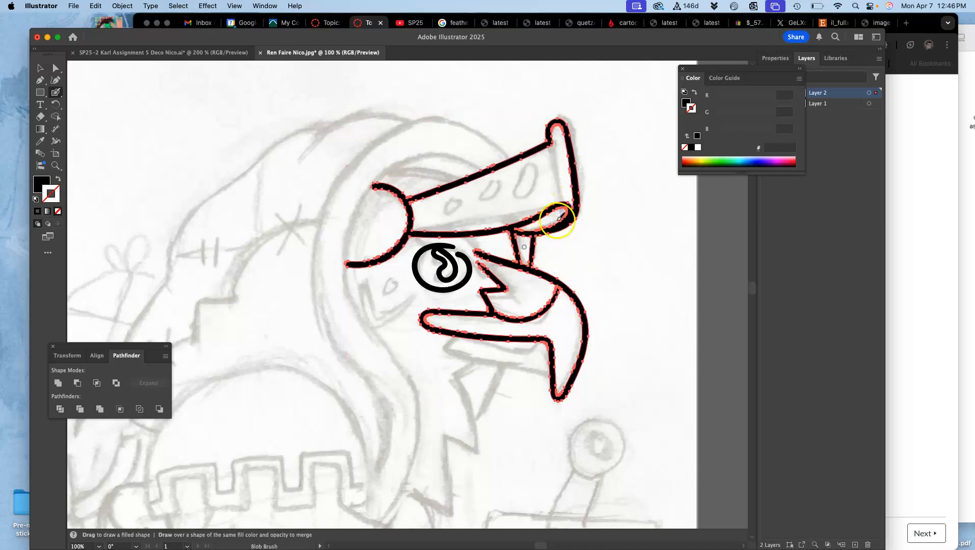
super+click(595, 246)
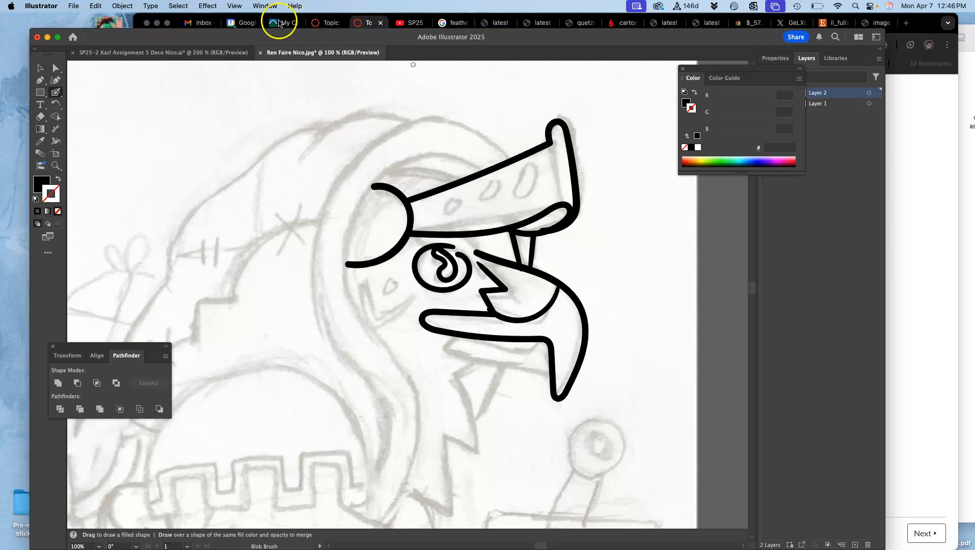
click(260, 53)
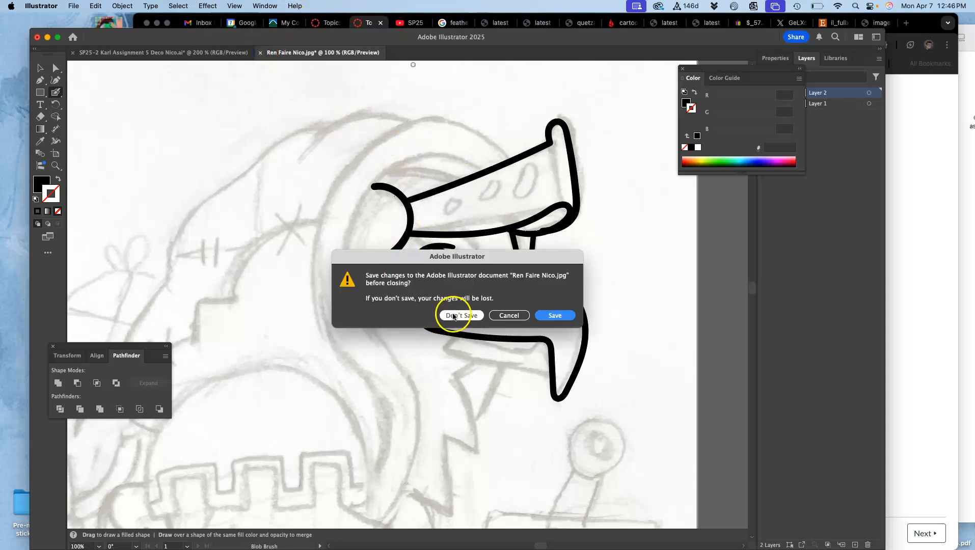
click(457, 317)
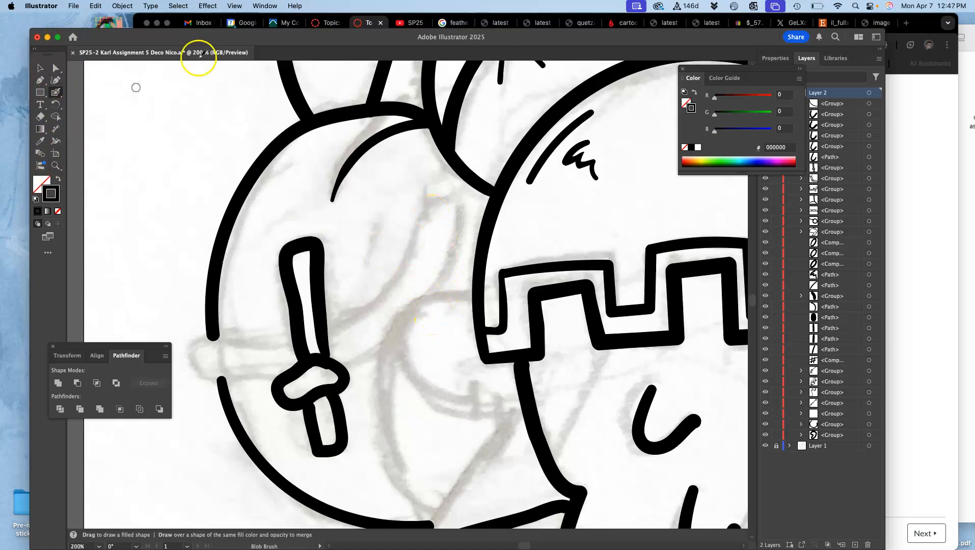
Step: Hide the Basic toolbar and display it again
click(264, 5)
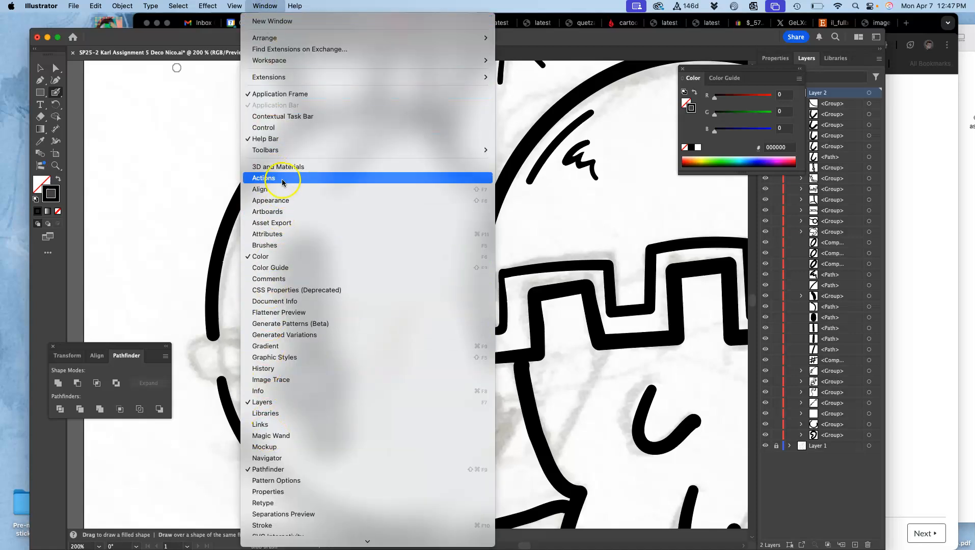
mouse_move(294, 152)
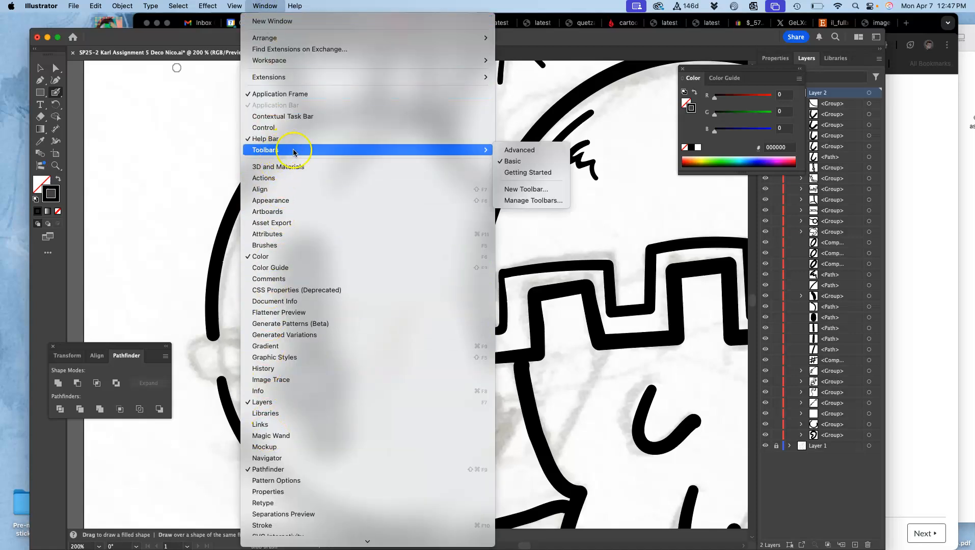
click(514, 162)
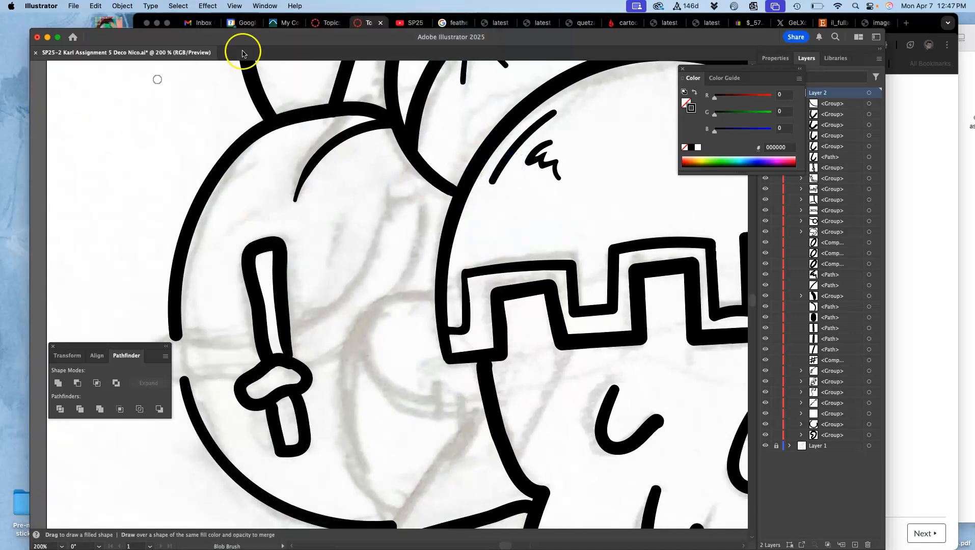
click(264, 6)
mouse_move(272, 150)
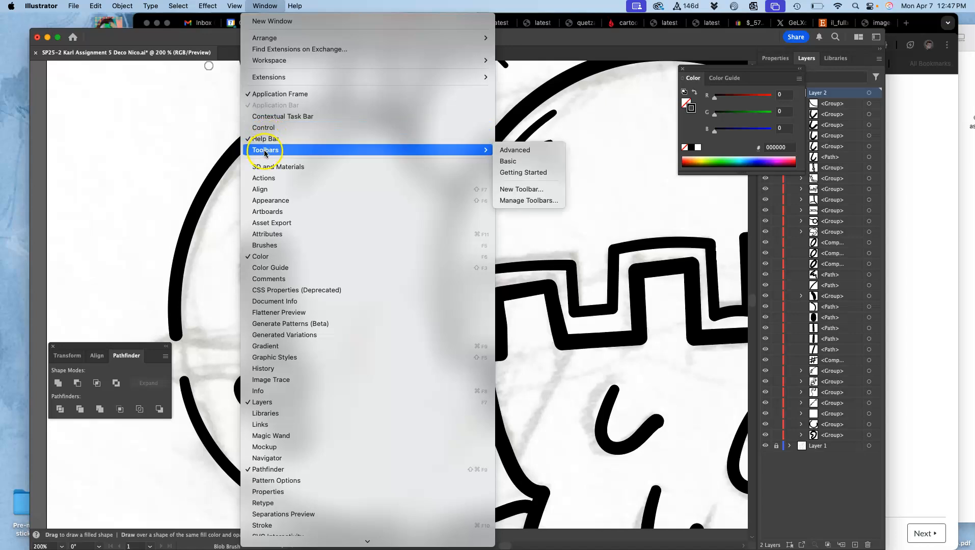
click(520, 162)
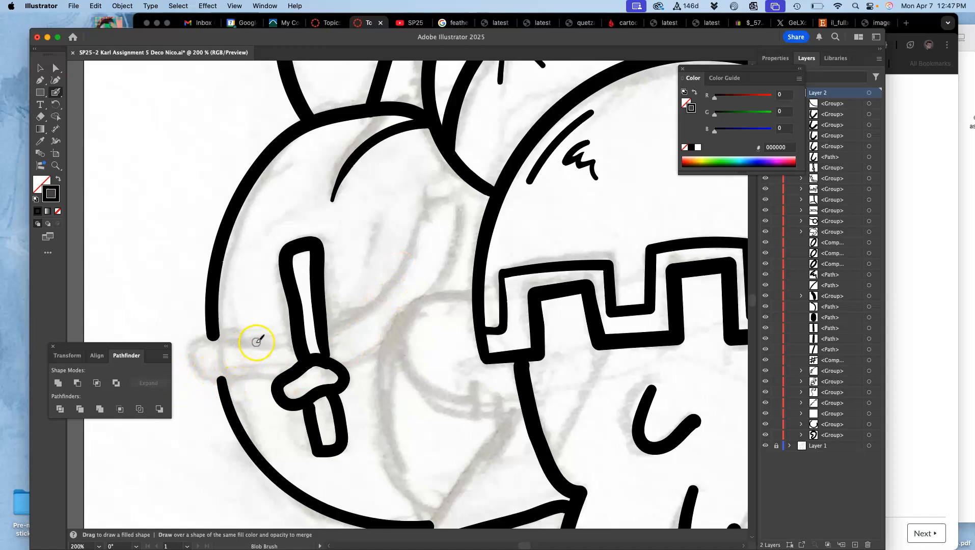
Step: Trace the band crossing behind the sword with the Blob Brush, from its rounded outer end to its upturned tip and back, redoing the lower edge
key(super+minus)
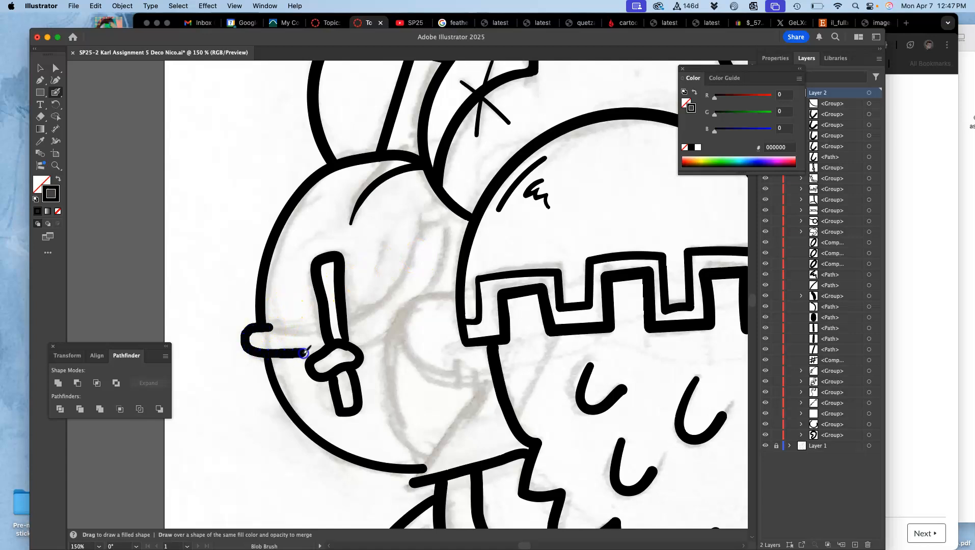
mouse_move(322, 353)
mouse_down()
mouse_move(318, 329)
mouse_move(265, 321)
mouse_up()
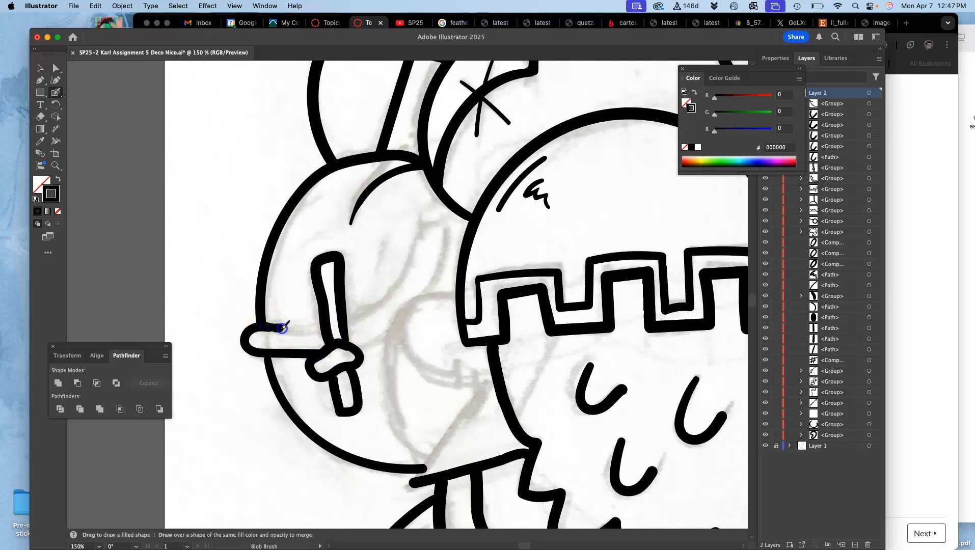
mouse_move(408, 305)
mouse_down()
mouse_move(347, 322)
mouse_move(403, 282)
mouse_move(418, 248)
mouse_up()
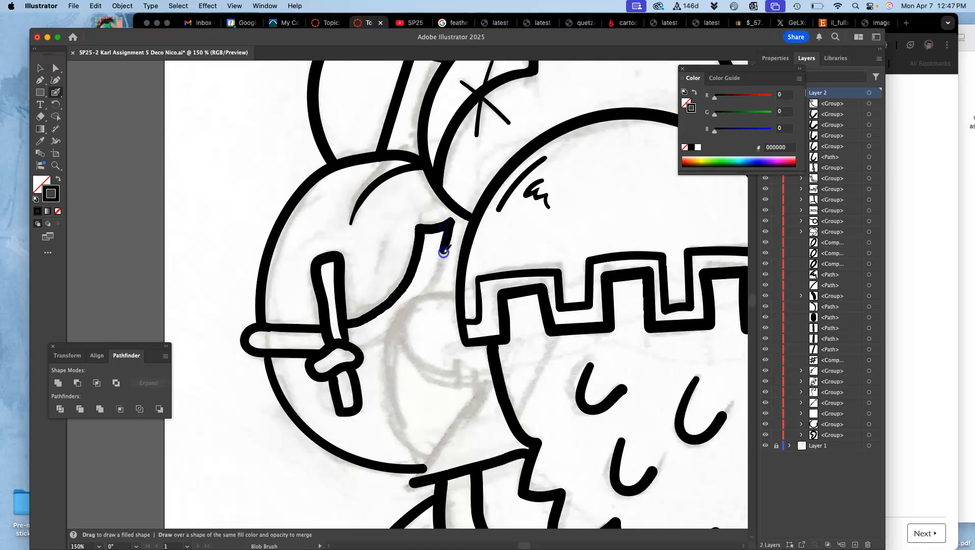
mouse_move(426, 293)
mouse_down()
mouse_move(357, 348)
mouse_move(398, 324)
mouse_up()
key(super+z)
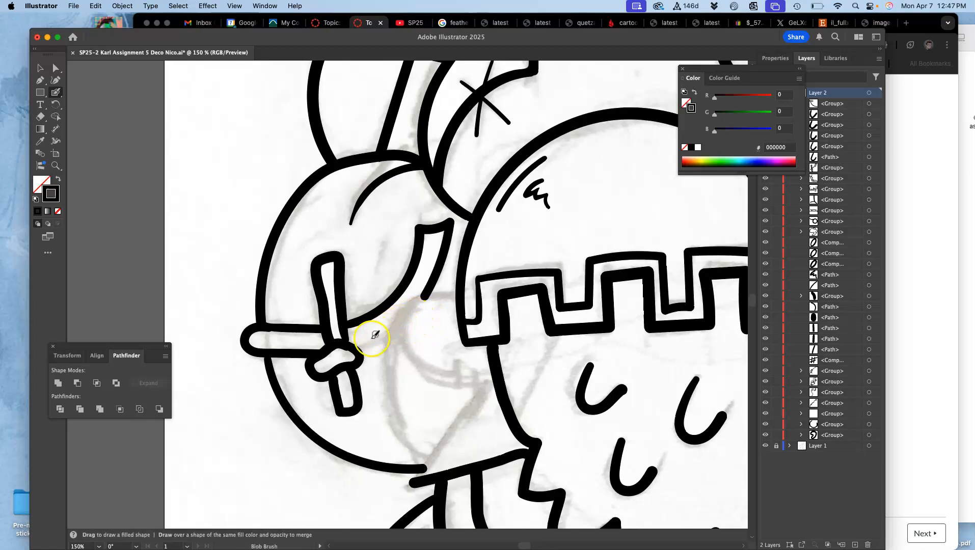
drag(393, 334, 397, 332)
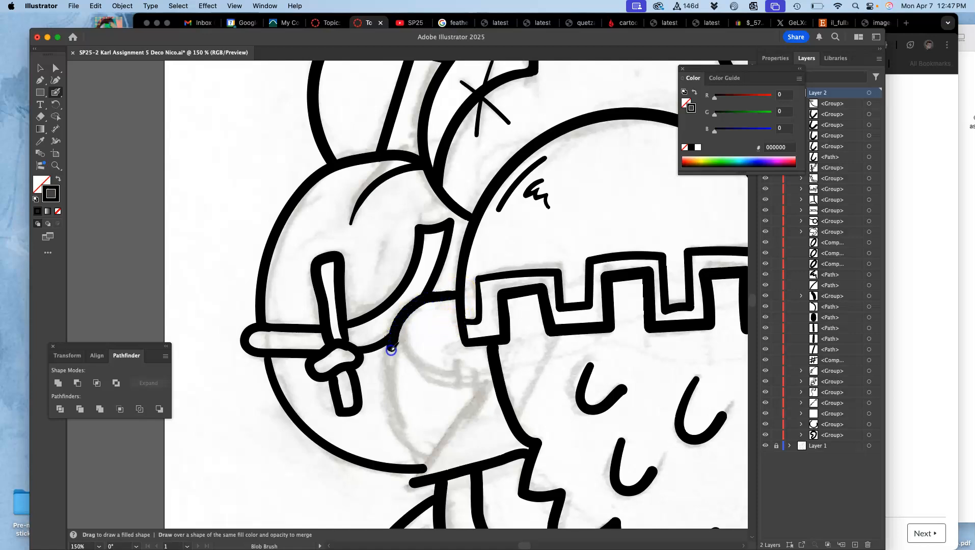
Step: Trace the long arc from the helmet to the bottom of the round shield and the diagonal line joining its lower corner
drag(388, 413, 425, 463)
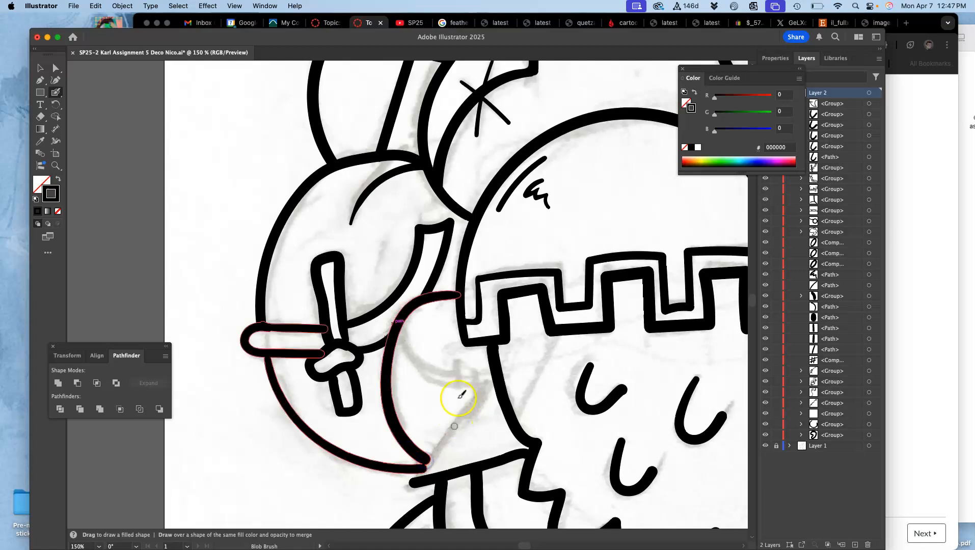
drag(495, 375, 451, 428)
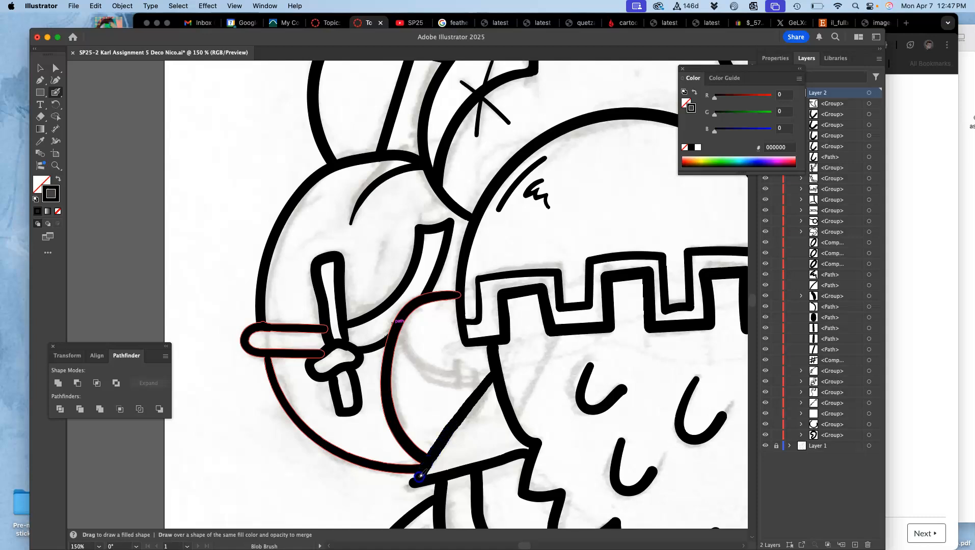
drag(416, 480, 416, 477)
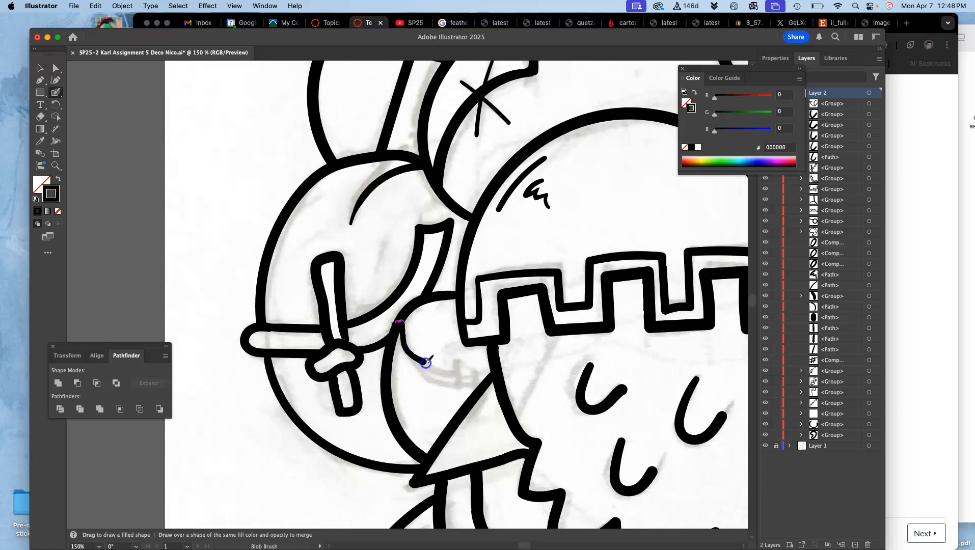
Step: Trace the thin inner strap curve with its small square buckle and join it to the body outline, redoing the buckle strokes
drag(449, 367, 453, 367)
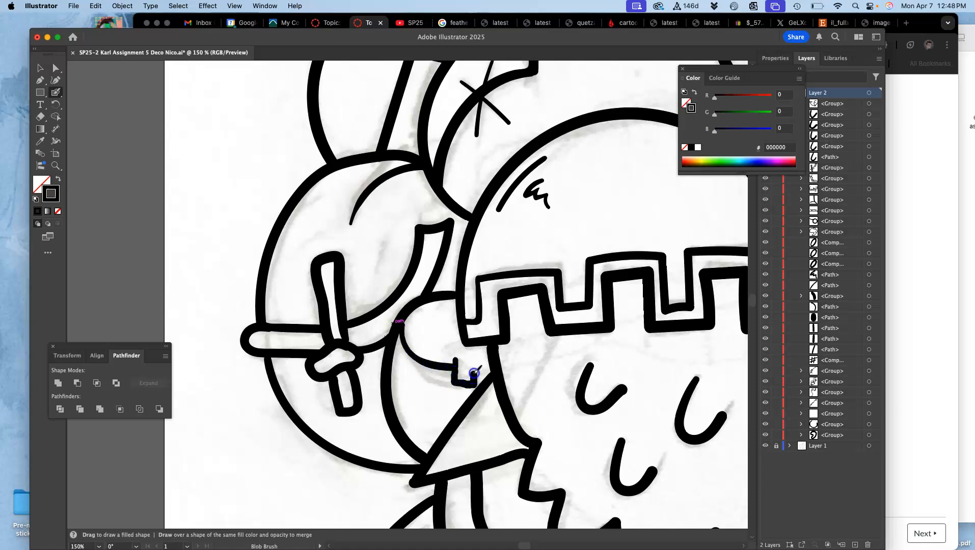
key(super+z)
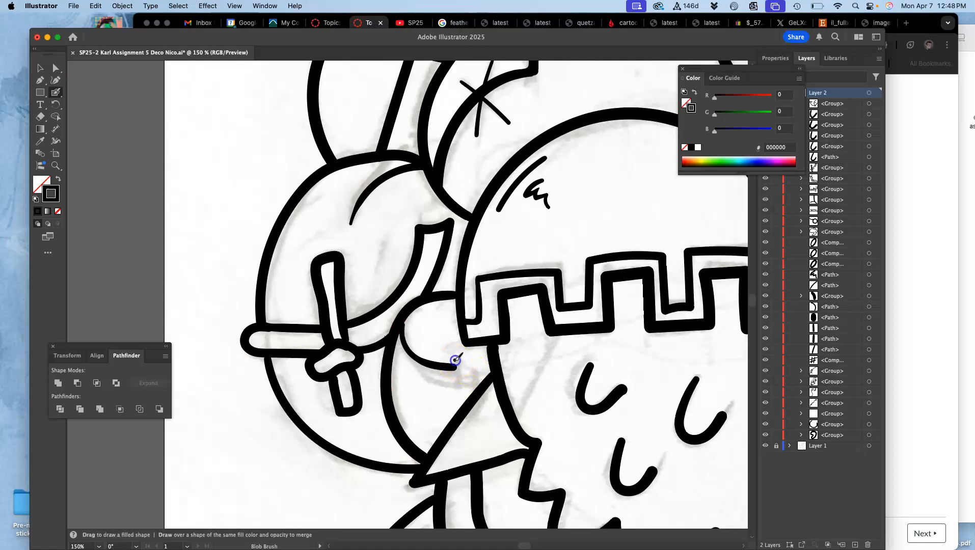
drag(478, 367, 479, 363)
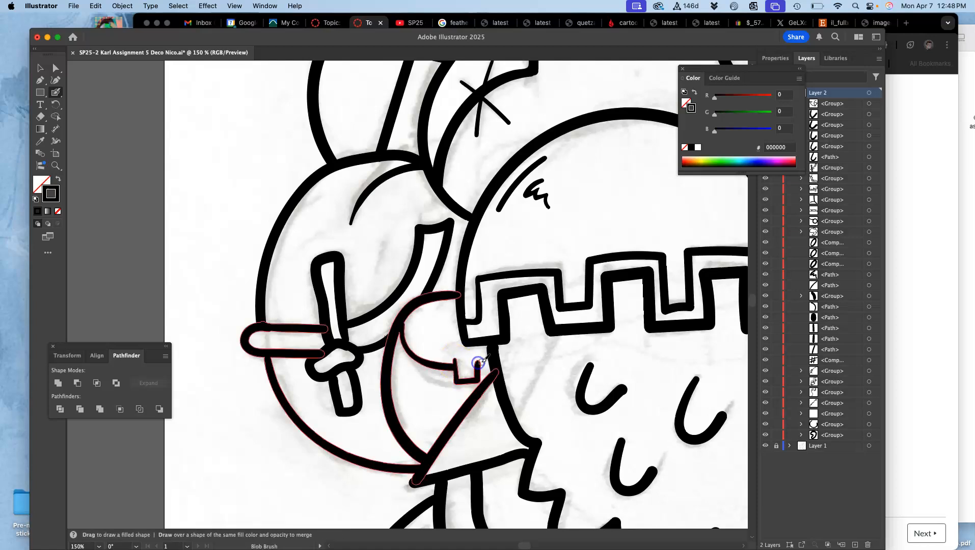
key(super+z)
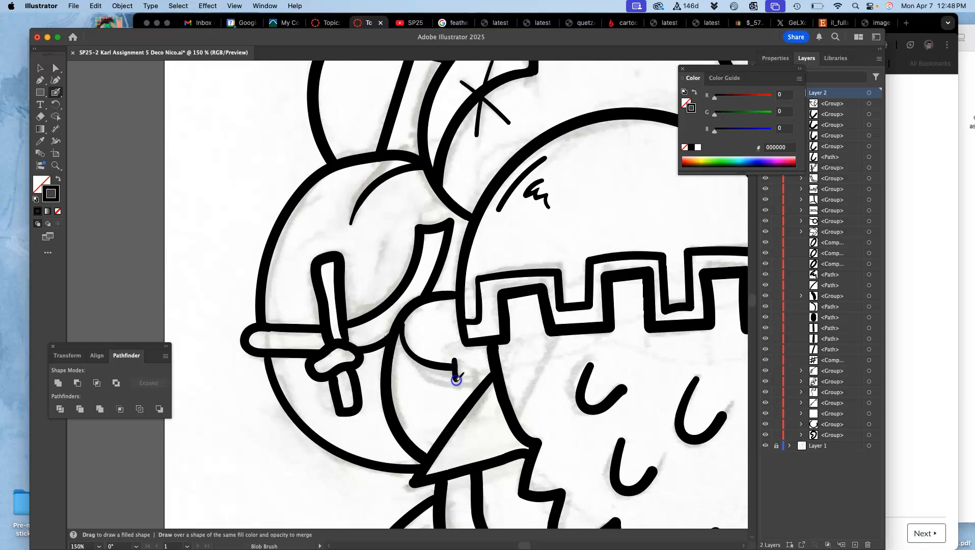
drag(477, 364, 496, 365)
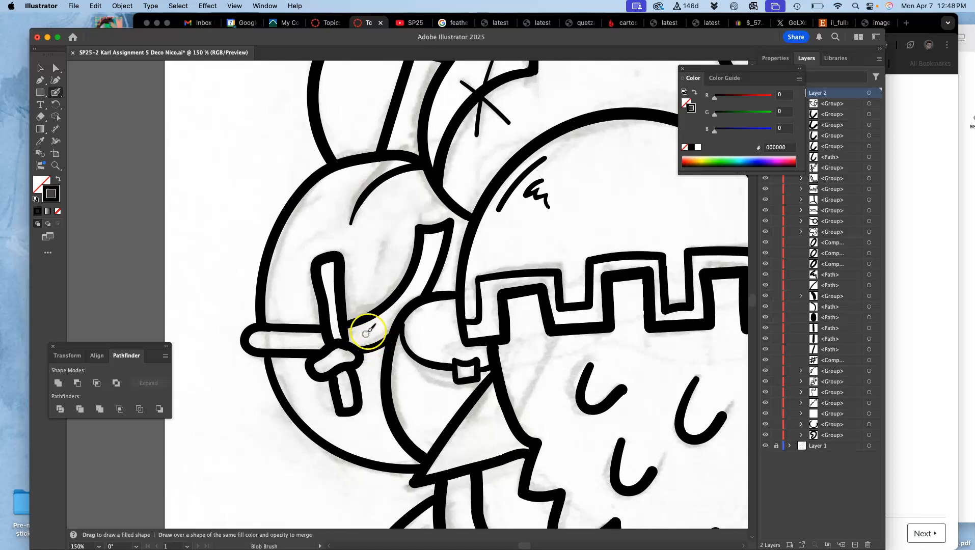
Step: Select the arc outline, set the Pencil tool's fidelity one notch towards Smooth and redraw the bumpy inner edge where the strap meets the arc
scroll(375, 321, up, 4)
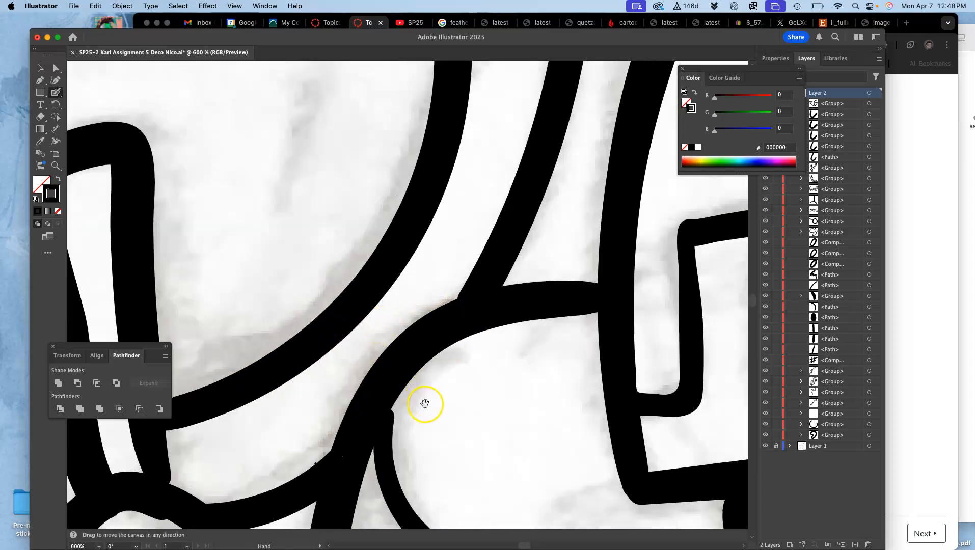
drag(424, 403, 468, 282)
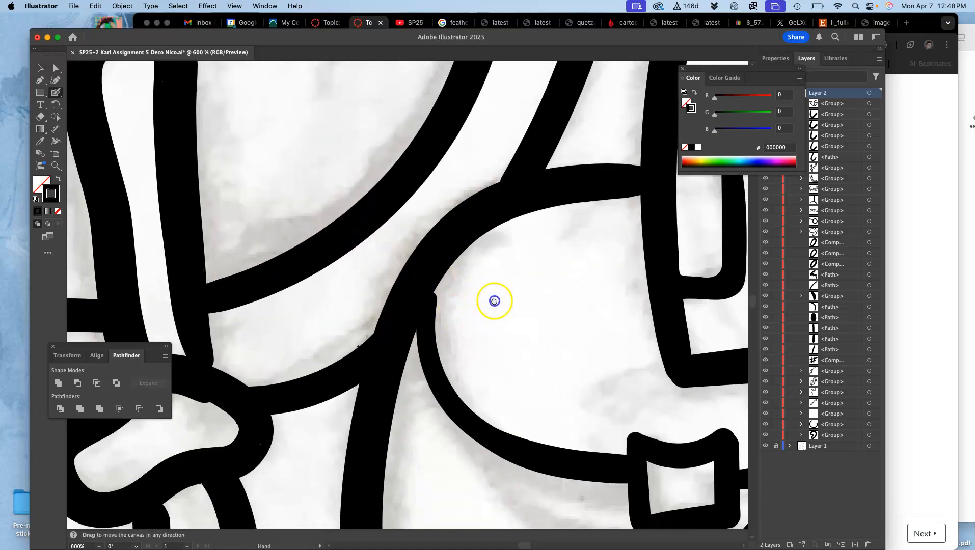
scroll(496, 298, left, 3)
click(56, 68)
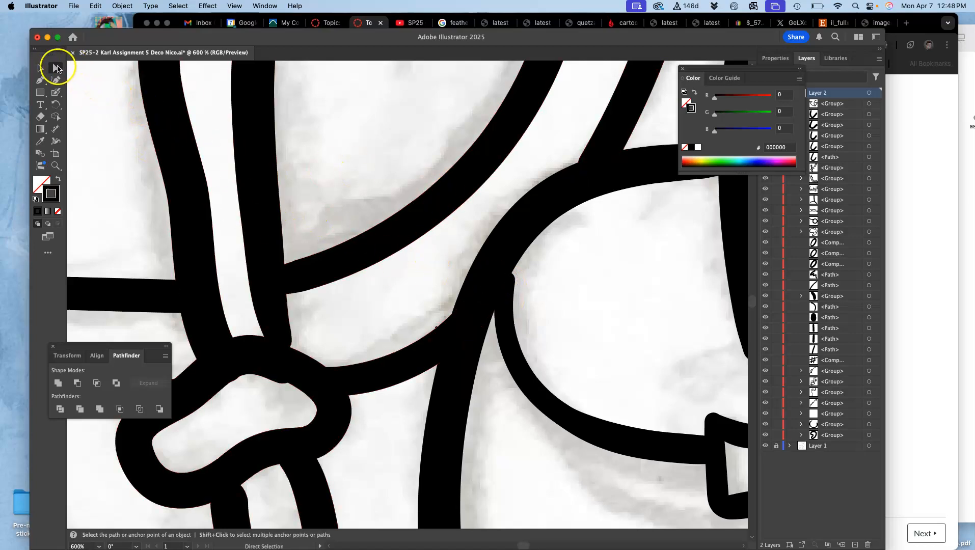
click(516, 229)
mouse_move(56, 92)
mouse_down()
mouse_move(83, 127)
mouse_move(87, 117)
mouse_up()
double_click(57, 92)
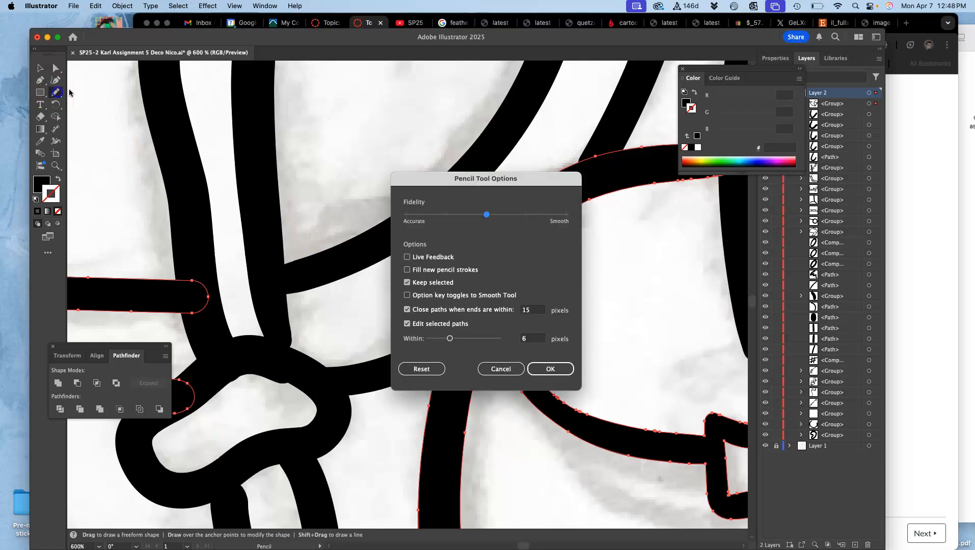
drag(505, 218, 525, 216)
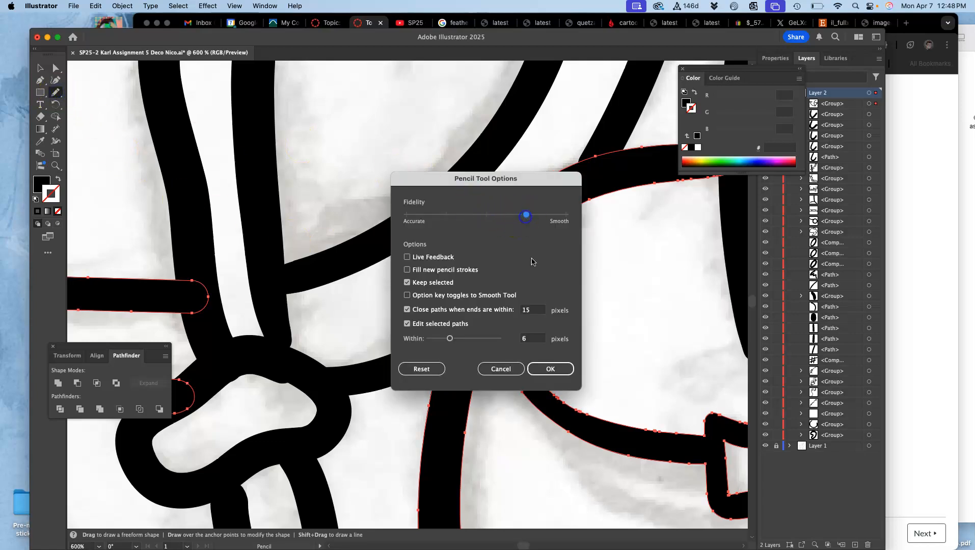
click(548, 369)
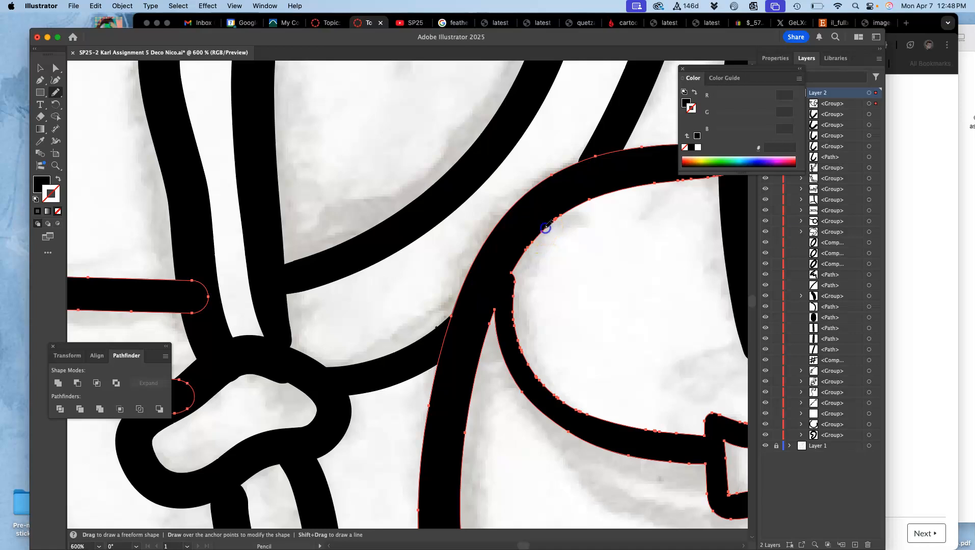
drag(514, 288, 512, 304)
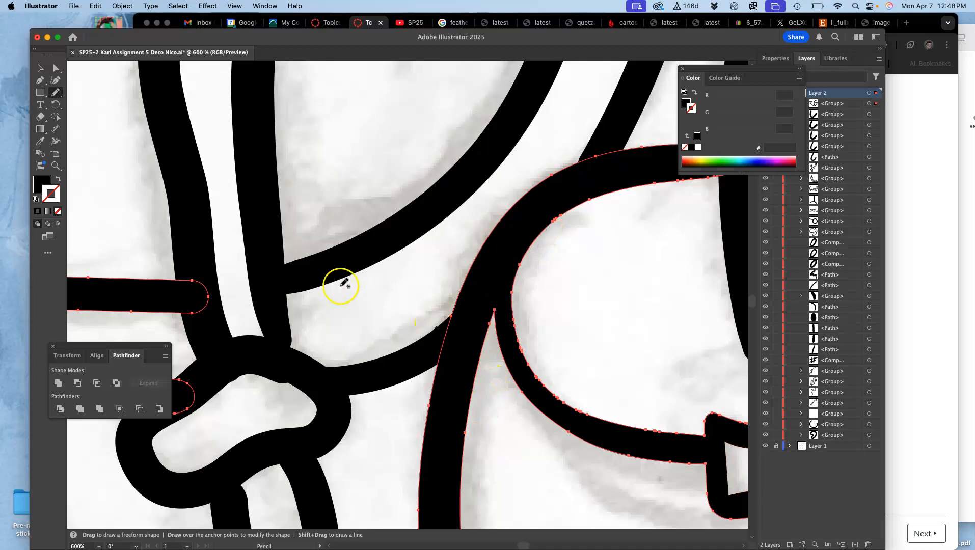
Step: Select the sword outline and smooth the inner edge of its hilt and the corner beside the blade with the Pencil tool
super+click(283, 326)
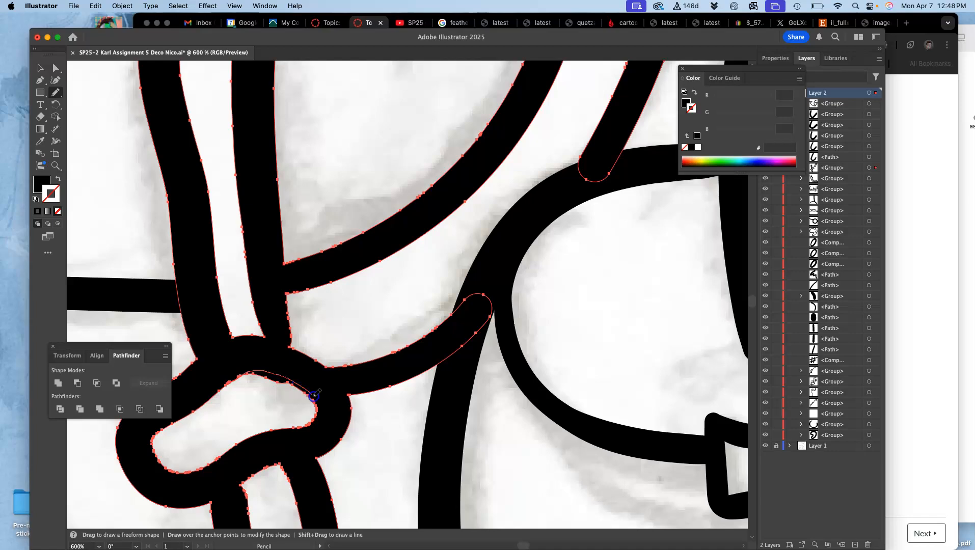
drag(313, 395, 317, 406)
super+click(283, 326)
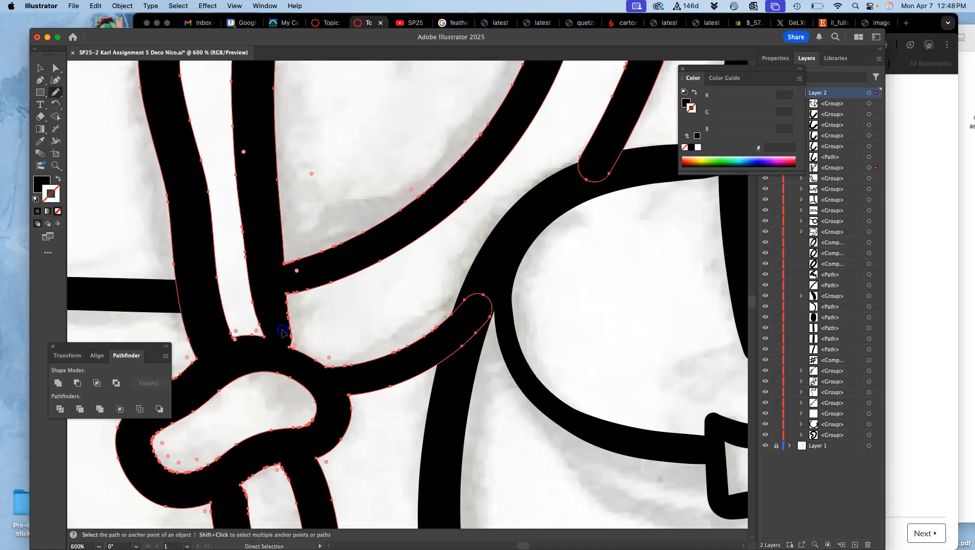
drag(297, 351, 304, 356)
Step: Smooth the outer and inner edges of the band's rounded end with the Pencil tool where it crosses the shield outline
key(space)
mouse_move(270, 317)
mouse_down()
mouse_move(438, 281)
mouse_move(503, 237)
mouse_up()
key(space)
mouse_move(334, 237)
mouse_down()
mouse_move(360, 224)
mouse_move(318, 228)
mouse_move(275, 207)
mouse_up()
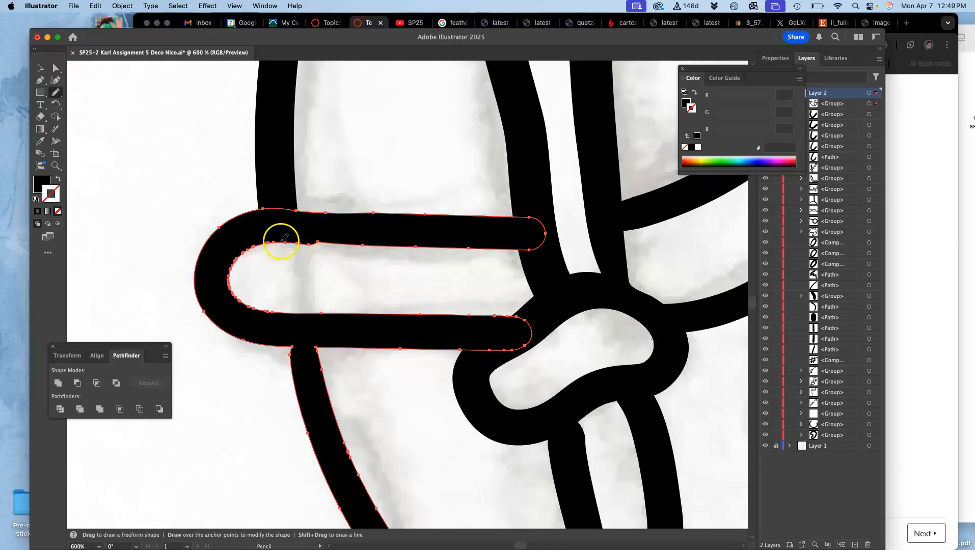
mouse_move(455, 254)
mouse_down()
mouse_move(270, 226)
mouse_move(266, 241)
mouse_up()
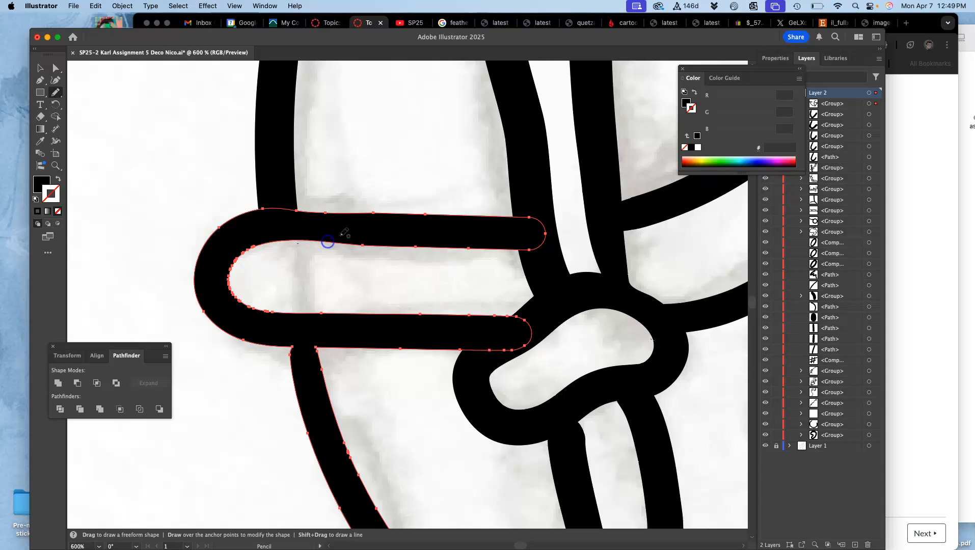
Step: Smooth the upper edge of the arc with the Pencil tool where it runs into the helmet outline
drag(578, 269, 470, 461)
drag(578, 243, 280, 255)
drag(471, 224, 372, 271)
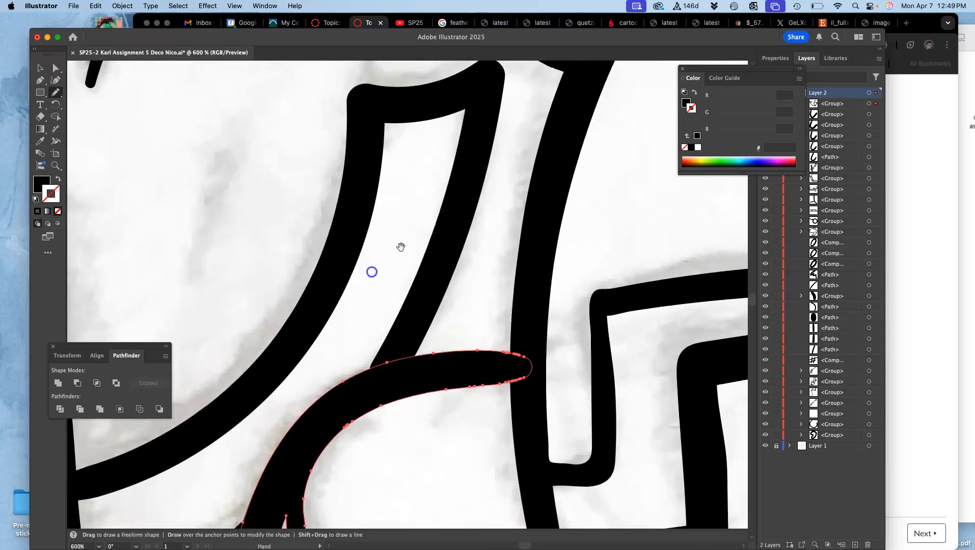
drag(522, 290, 494, 350)
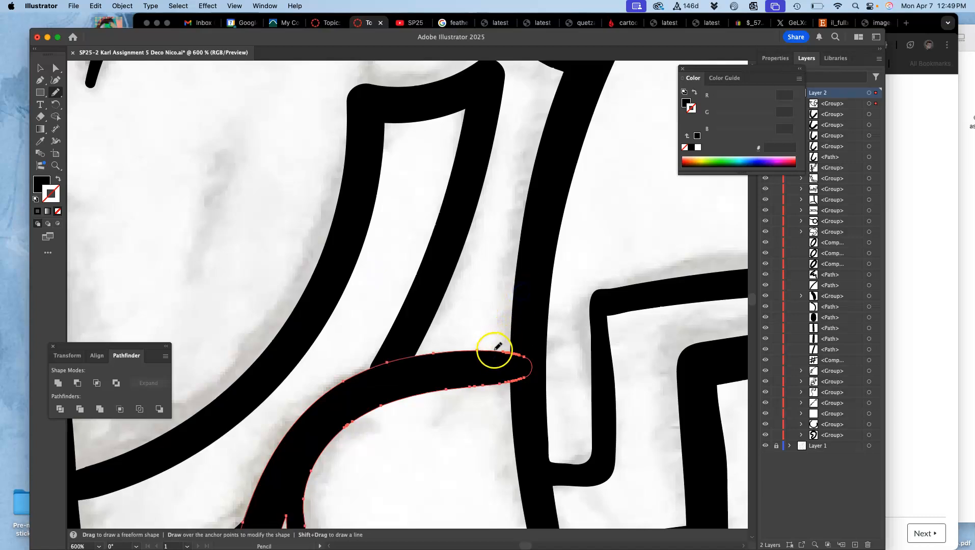
drag(535, 268, 462, 376)
mouse_move(487, 264)
mouse_down()
mouse_move(453, 325)
mouse_move(653, 101)
mouse_up()
drag(459, 301, 515, 52)
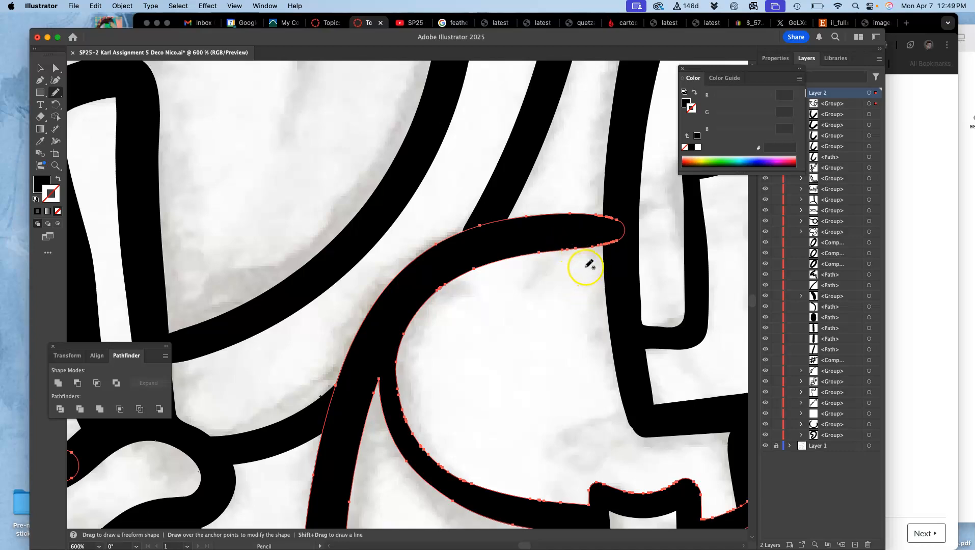
Step: Select the arc outline together with the vertical outline its end runs into and merge them into one shape with Unite
click(56, 68)
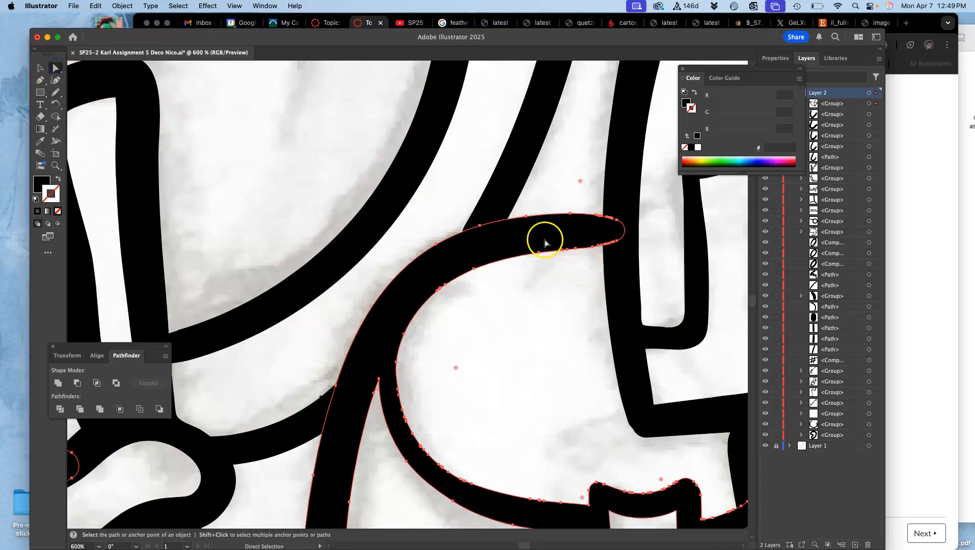
shift+click(619, 201)
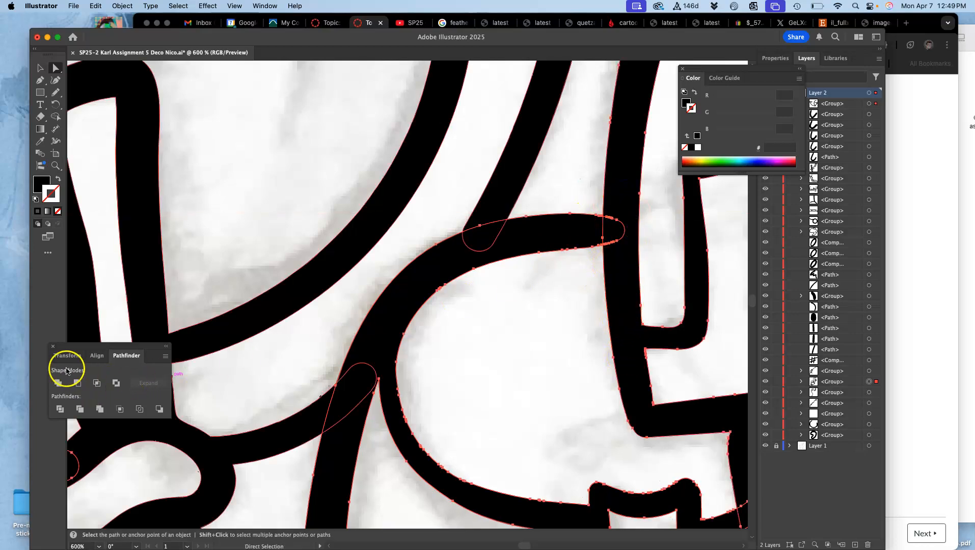
click(264, 5)
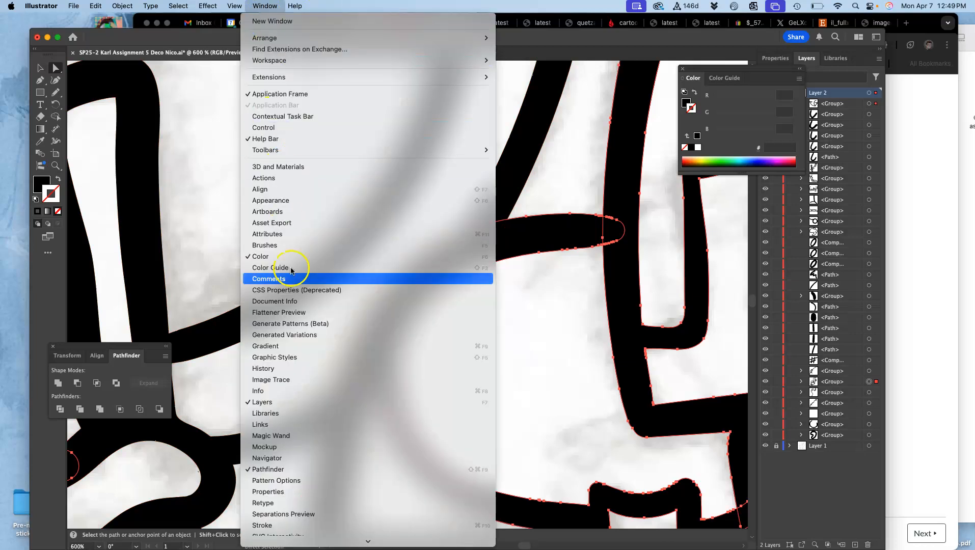
click(59, 385)
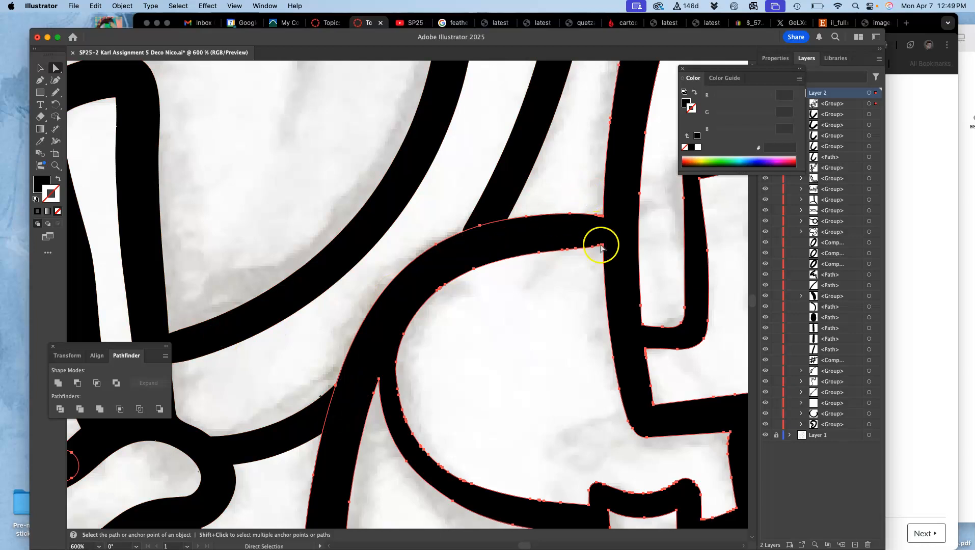
Step: Add the diagonal outline that runs into the top of the arc to the selection, unite them into one shape and deselect
click(493, 204)
key(super+a)
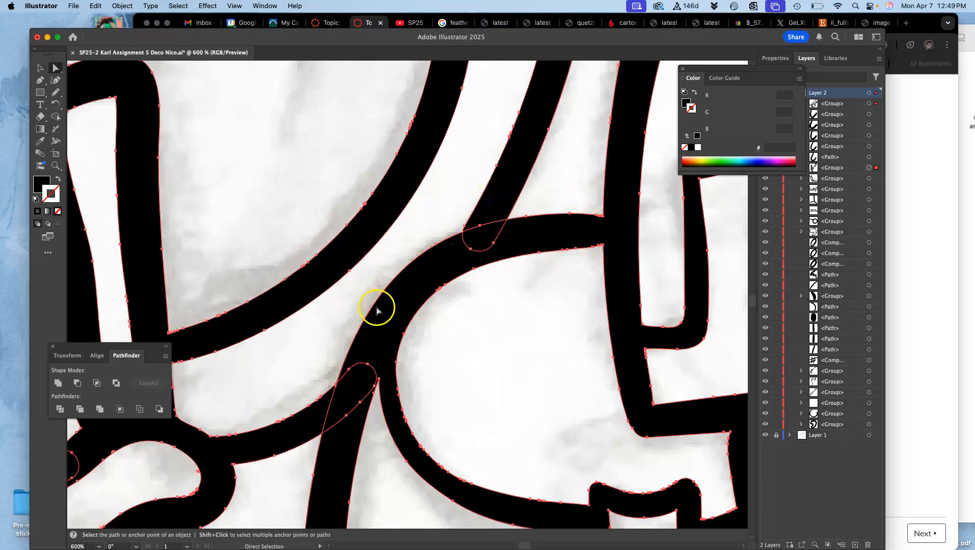
click(60, 383)
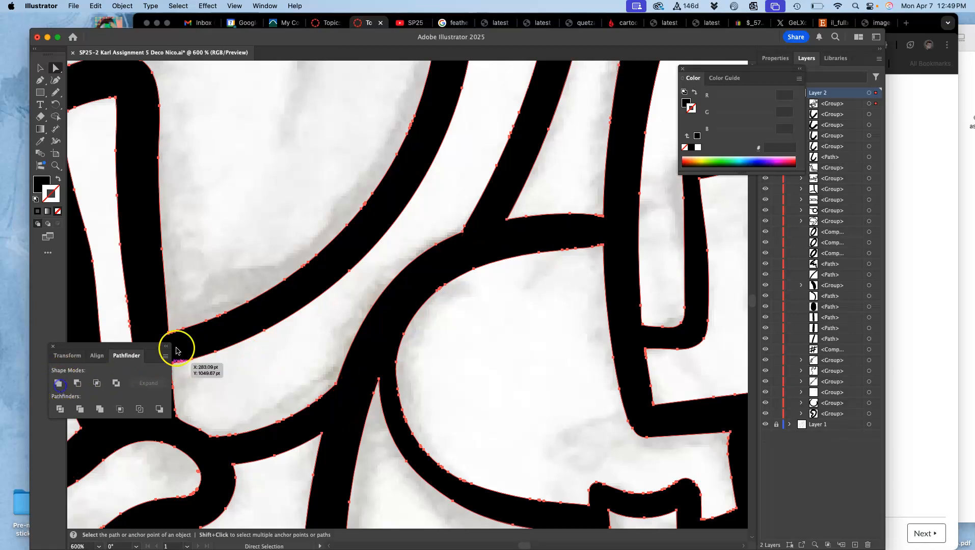
key(super+minus)
key(super+minus)
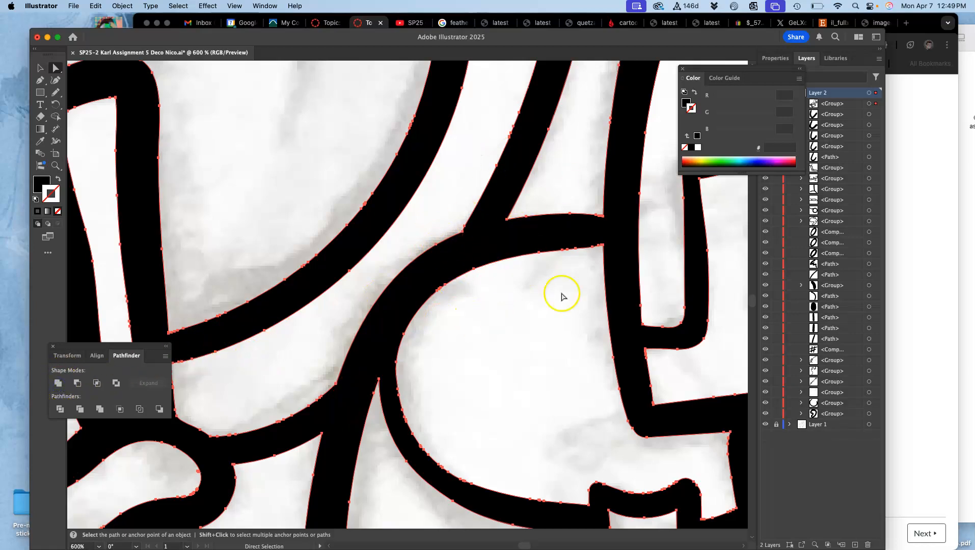
key(super+minus)
key(super+minus)
key(super+minus)
key(super+minus)
key(a)
drag(493, 332, 512, 239)
drag(502, 310, 458, 446)
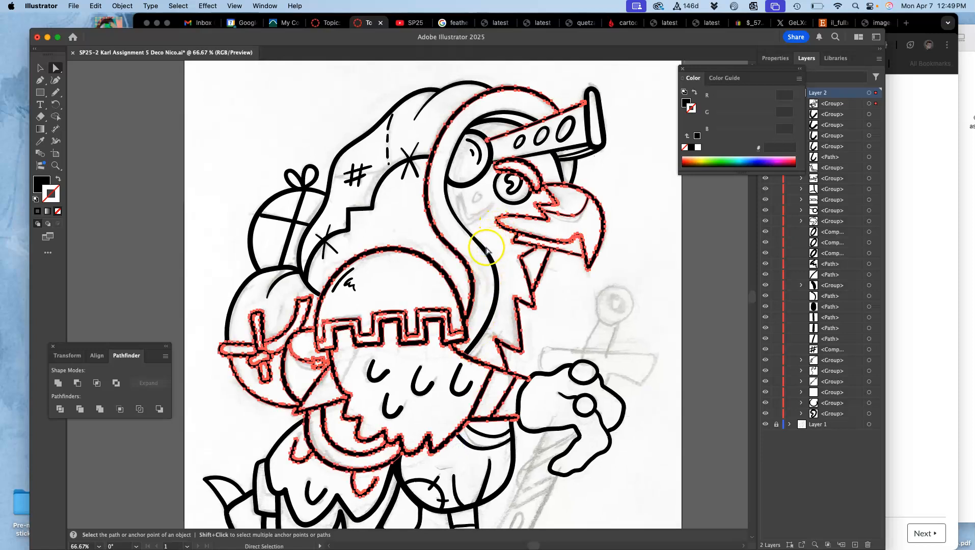
shift+click(505, 207)
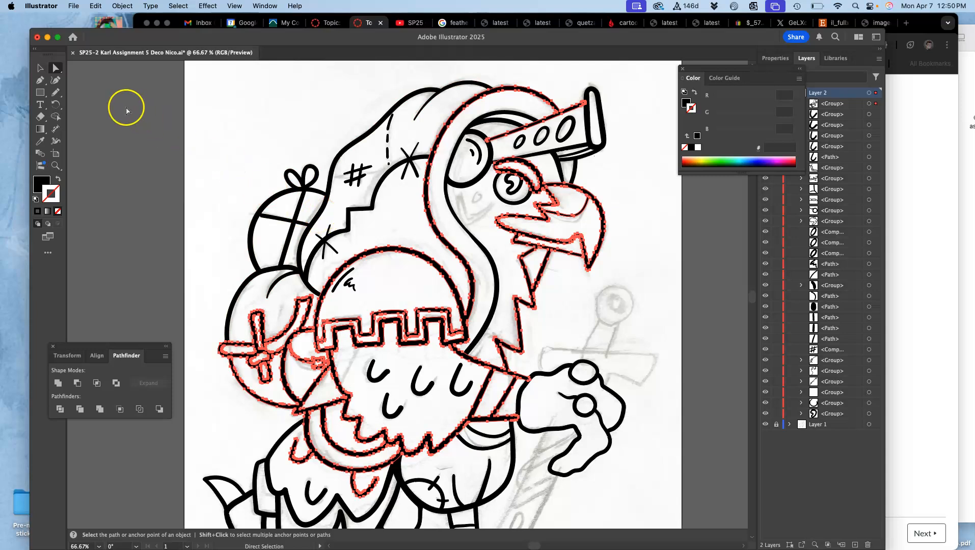
click(102, 100)
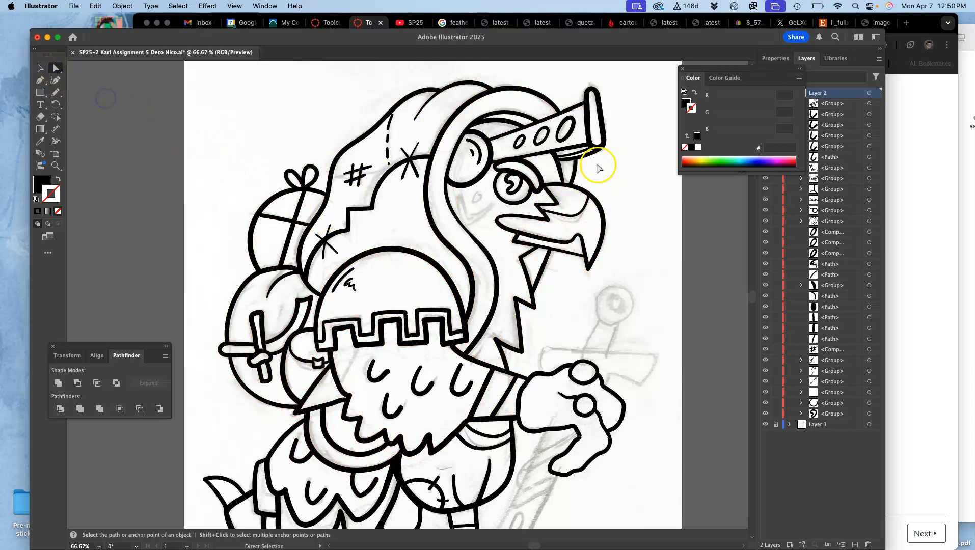
Step: Rotate the canvas view to about -50° with the Rotate View tool, keeping the bird's eye and cheek in view
key(super+equal)
key(super+equal)
key(super+equal)
scroll(566, 187, up, 10)
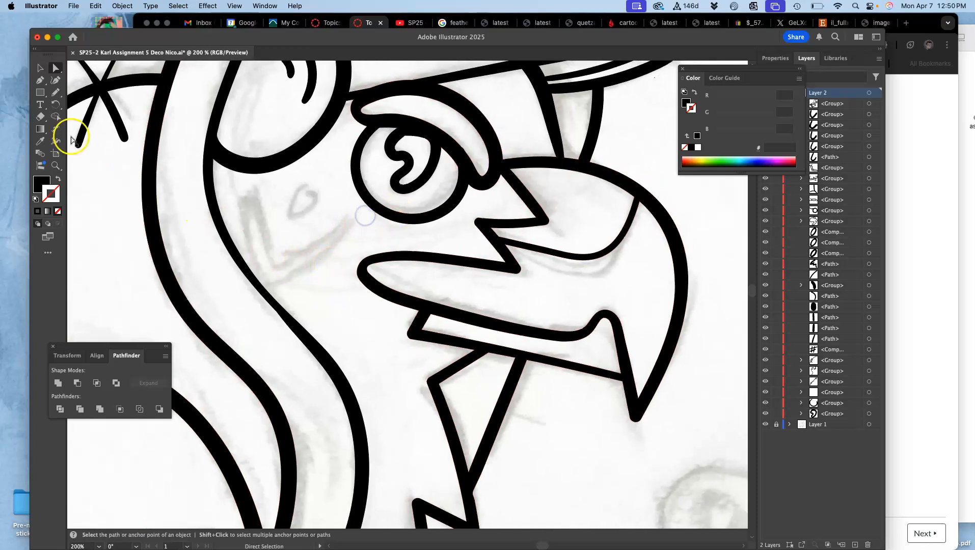
click(57, 166)
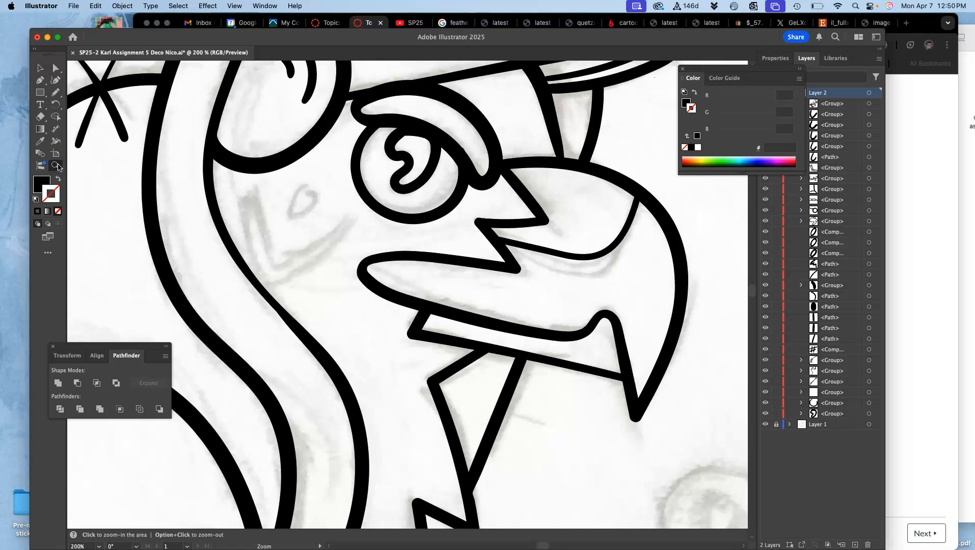
drag(57, 168, 96, 192)
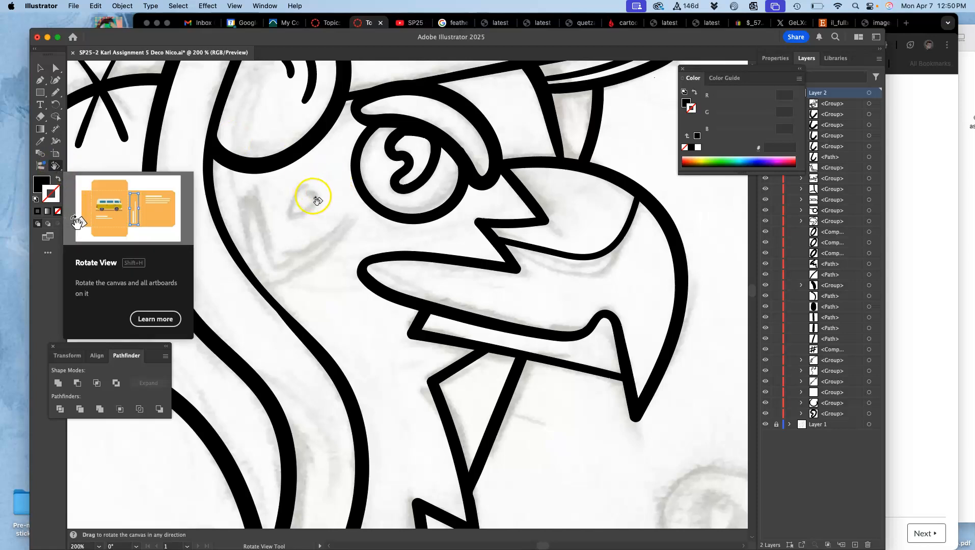
drag(334, 142, 452, 185)
Step: Ink the angular cheek marking beside the eye as a single V-shaped stroke with the Blob Brush
drag(56, 92, 57, 91)
click(104, 104)
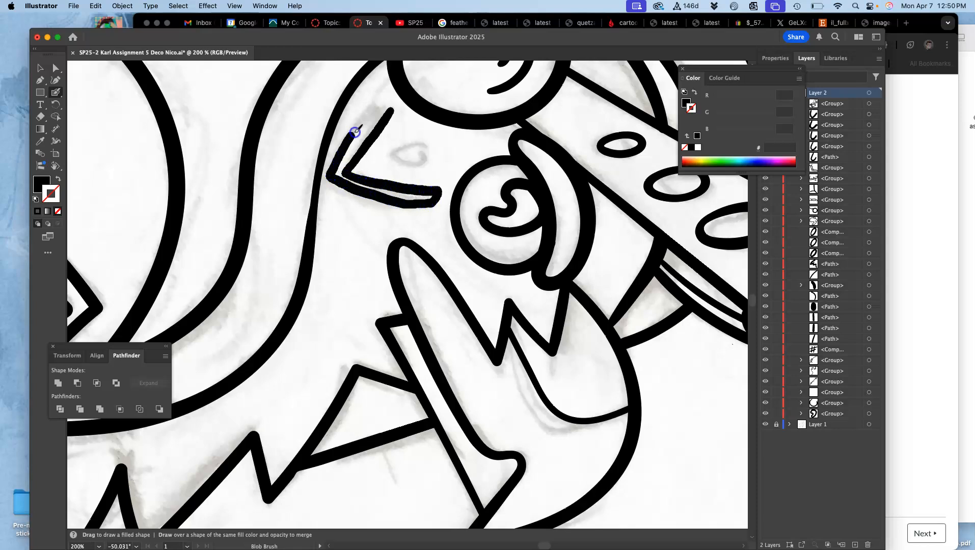
drag(387, 103, 389, 102)
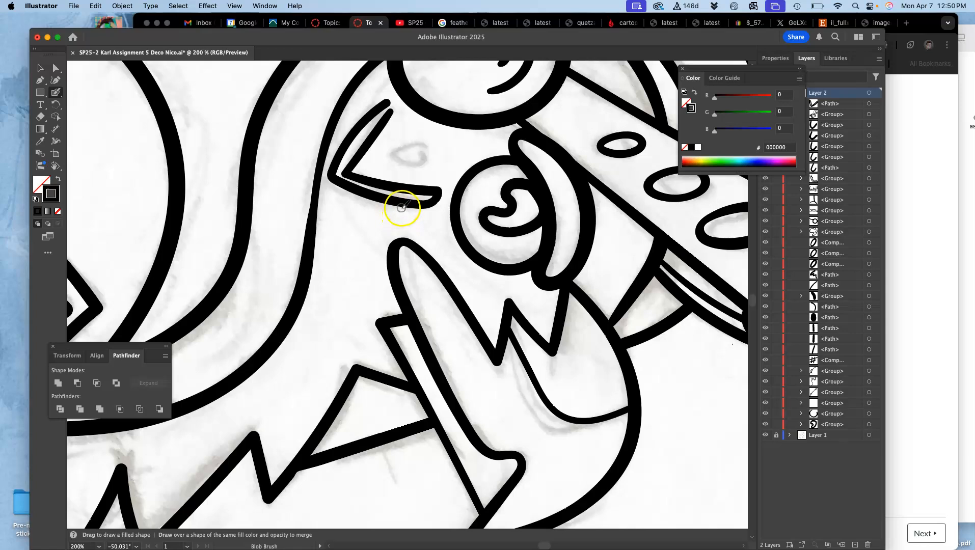
key(super+z)
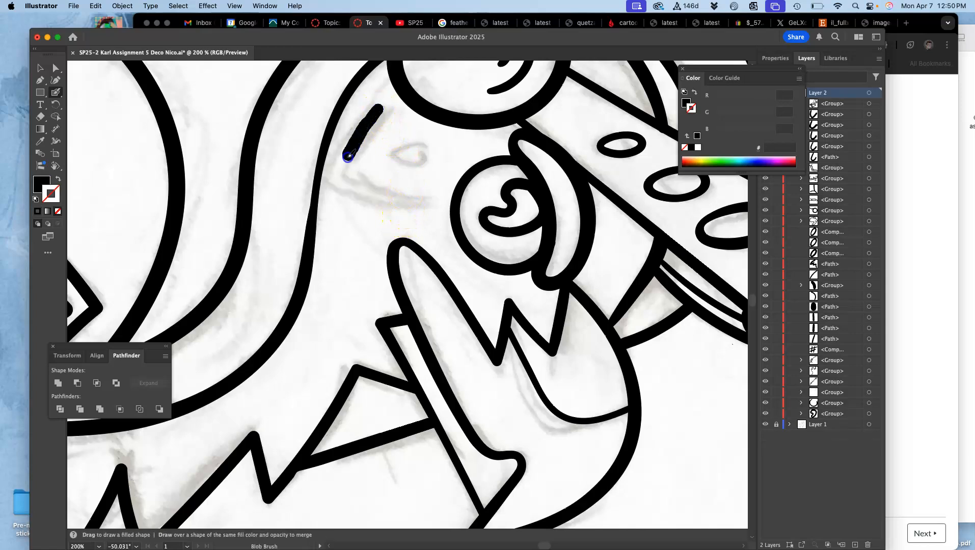
drag(418, 194, 432, 194)
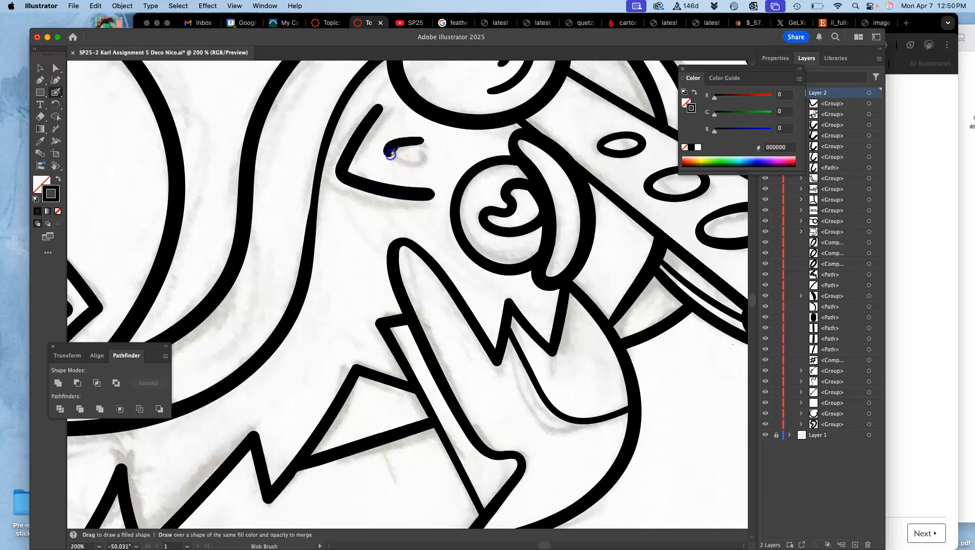
Step: Ink a small closed heart-shaped marking inside the V-shaped cheek stroke with the Blob Brush
drag(390, 154, 425, 159)
key(super+z)
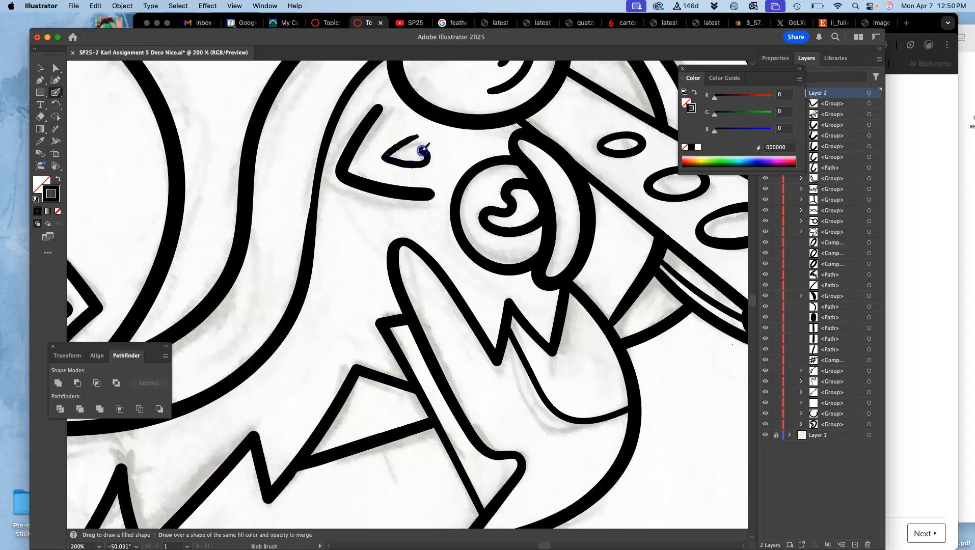
drag(421, 136, 422, 138)
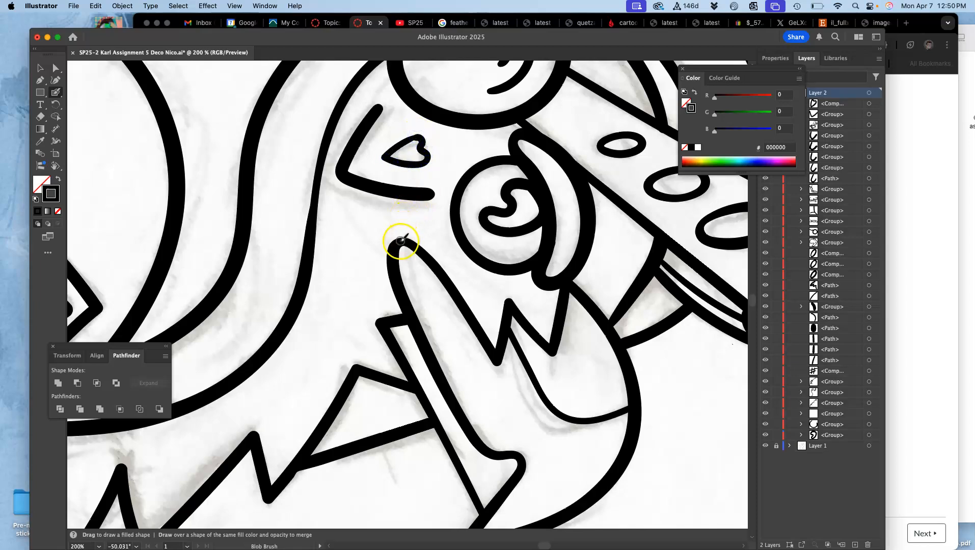
Step: Select the V-shaped cheek stroke and redraw its two rounded ends as more angular tips with the Pencil tool
key(a)
key(super+=)
key(super+=)
key(super+=)
key(space)
drag(407, 133, 450, 418)
drag(428, 263, 442, 385)
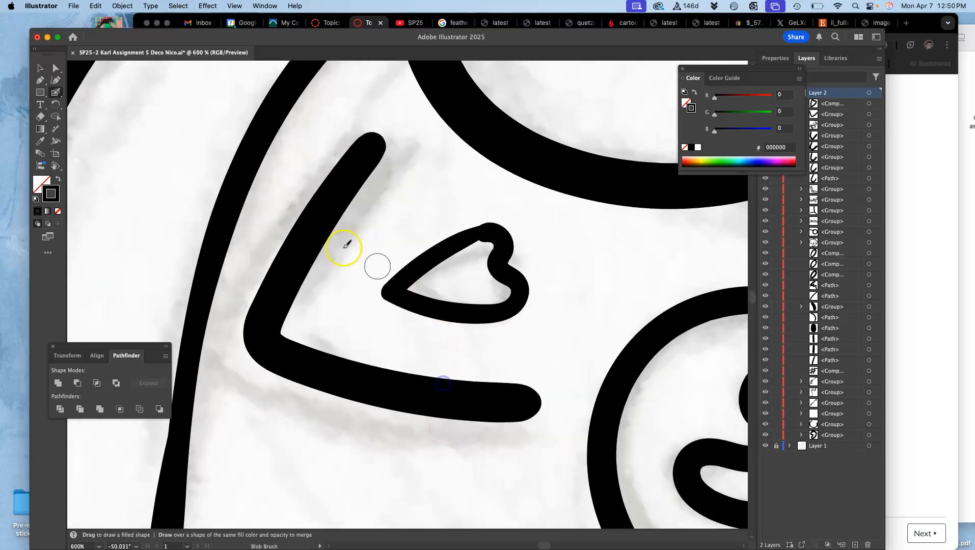
click(56, 68)
click(334, 196)
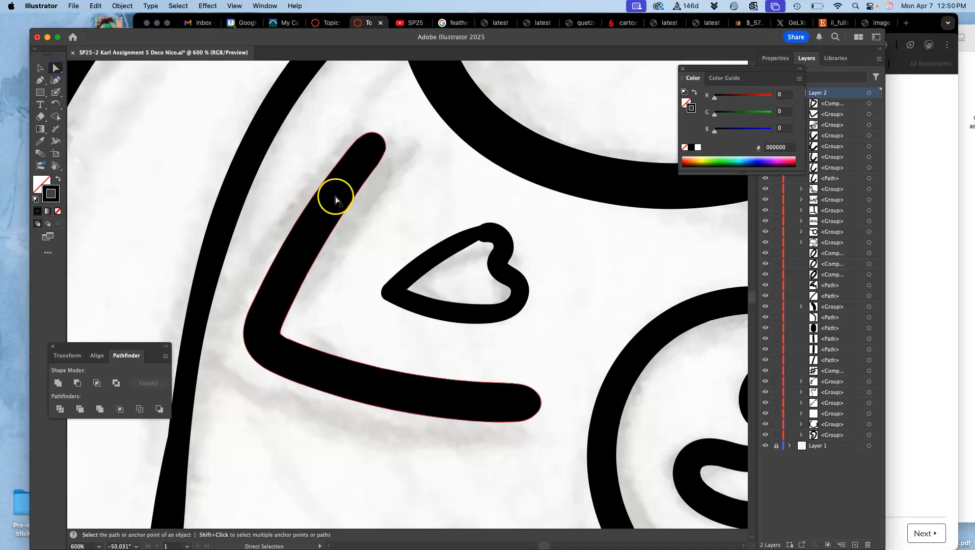
click(56, 92)
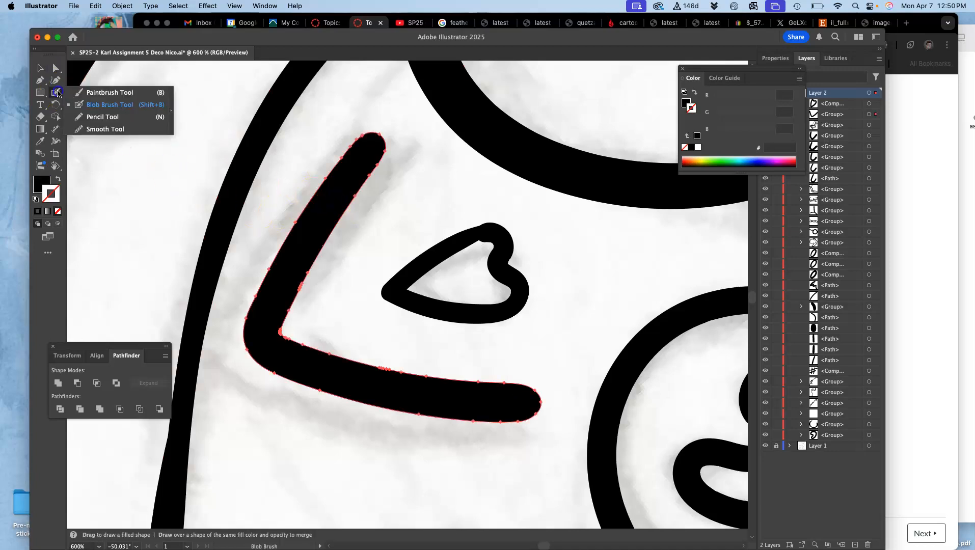
click(84, 110)
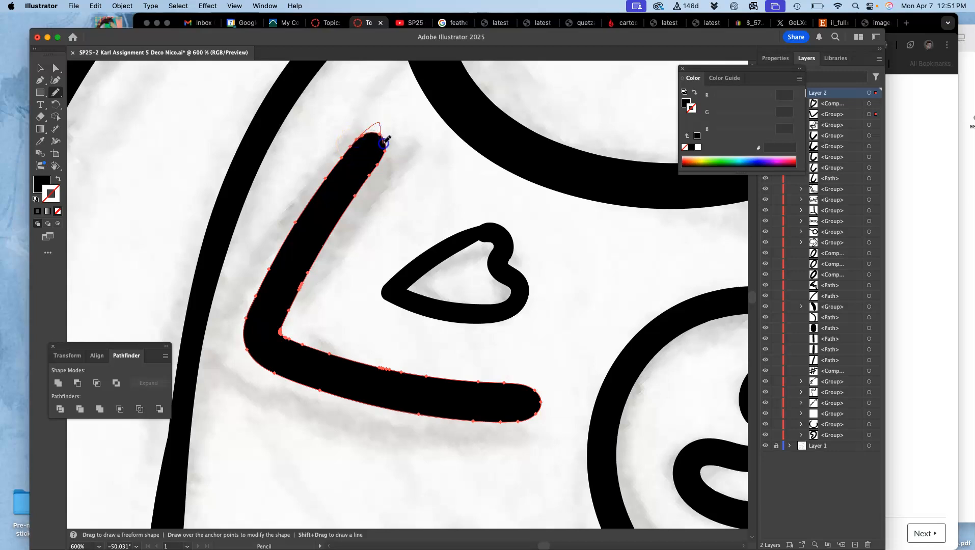
drag(386, 149, 383, 156)
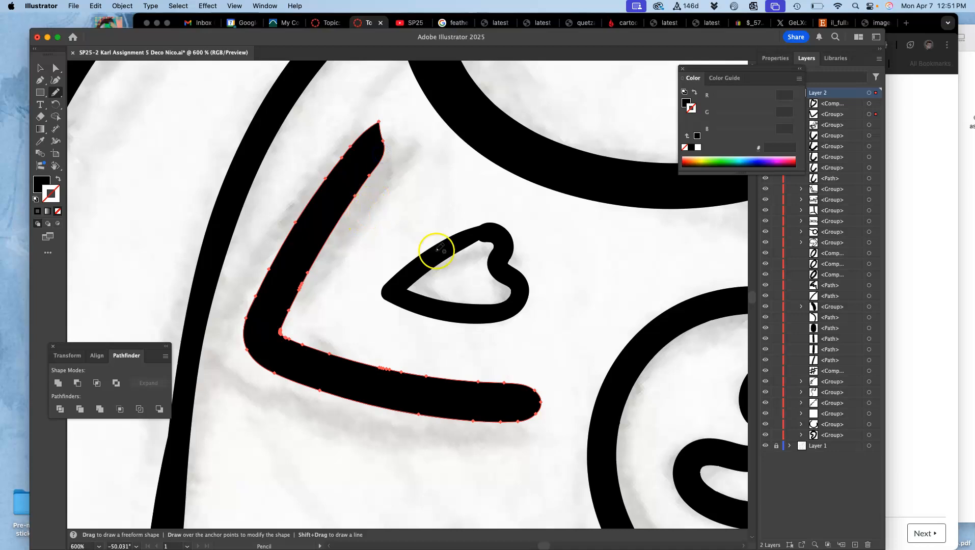
key(super+z)
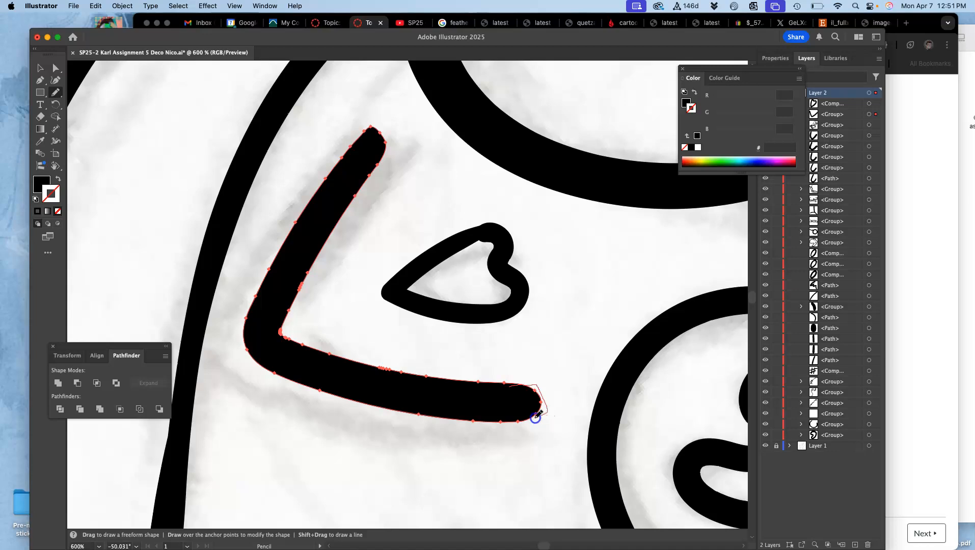
drag(522, 422, 519, 421)
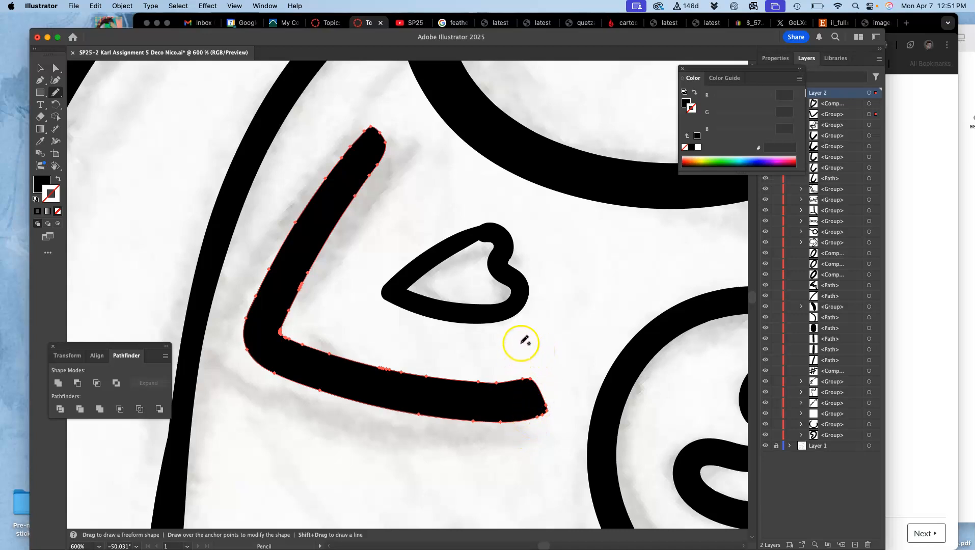
Step: Select the heart-shaped marking and redraw the outer edge of its two lobes slimmer with the Pencil tool
super+click(497, 233)
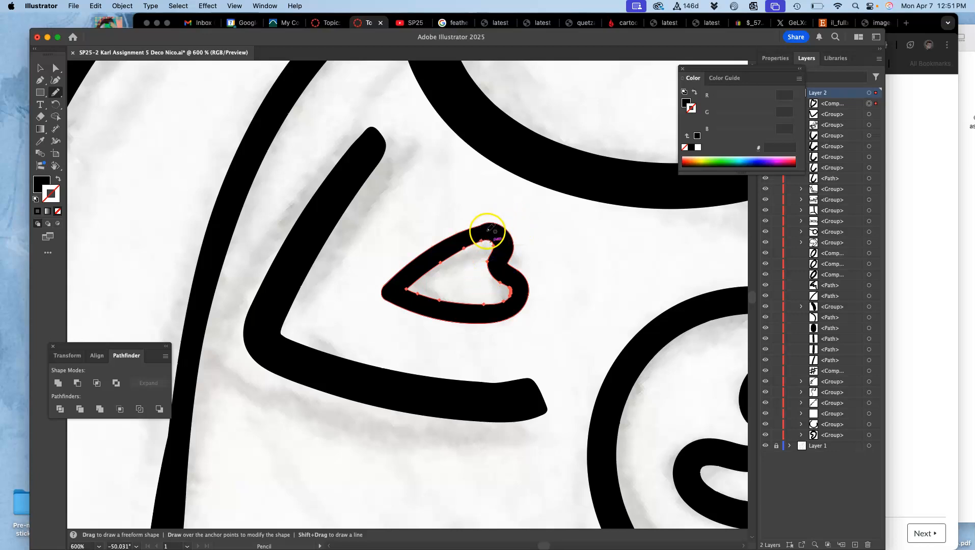
drag(483, 224, 482, 224)
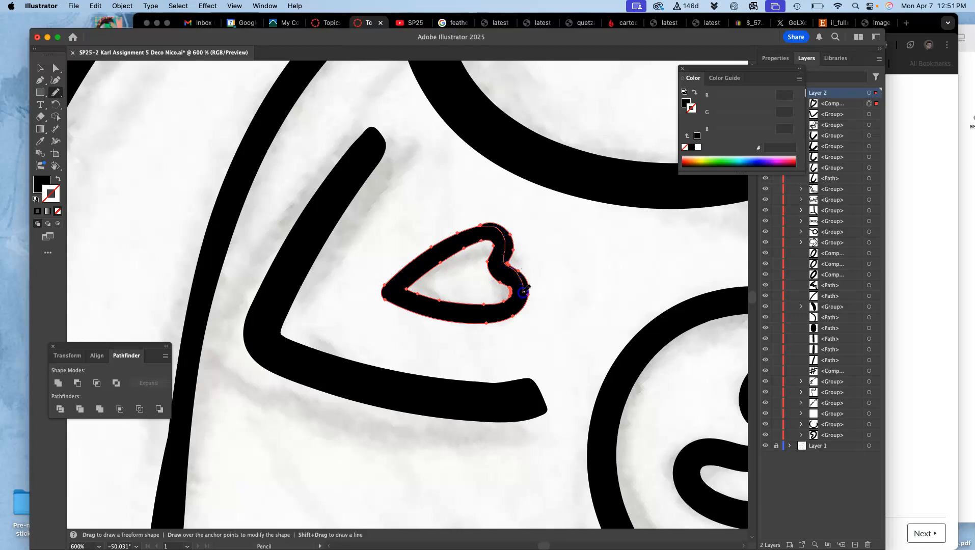
drag(507, 321, 490, 325)
super+click(515, 345)
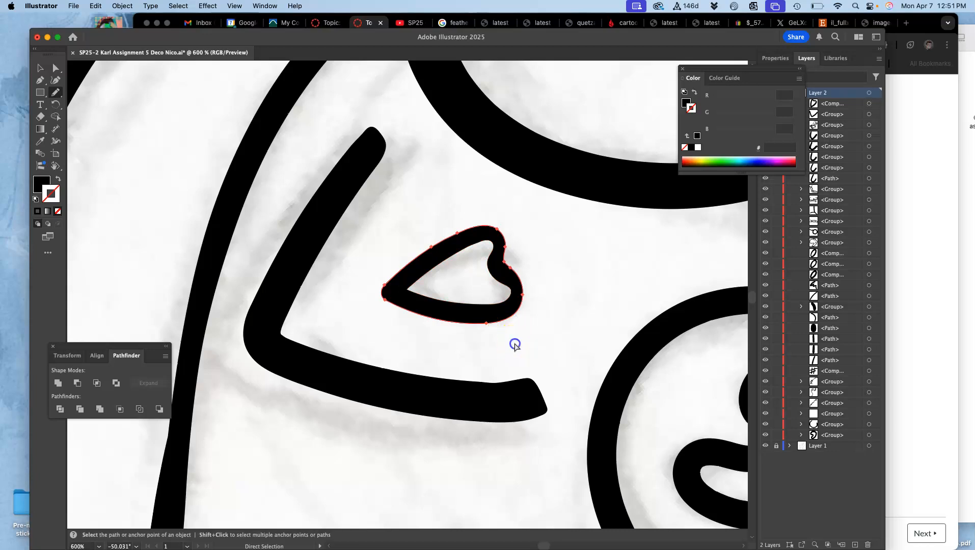
Step: Reselect the V-shaped cheek stroke and even out the upper edge near its lower tip with the Pencil tool
super+click(507, 393)
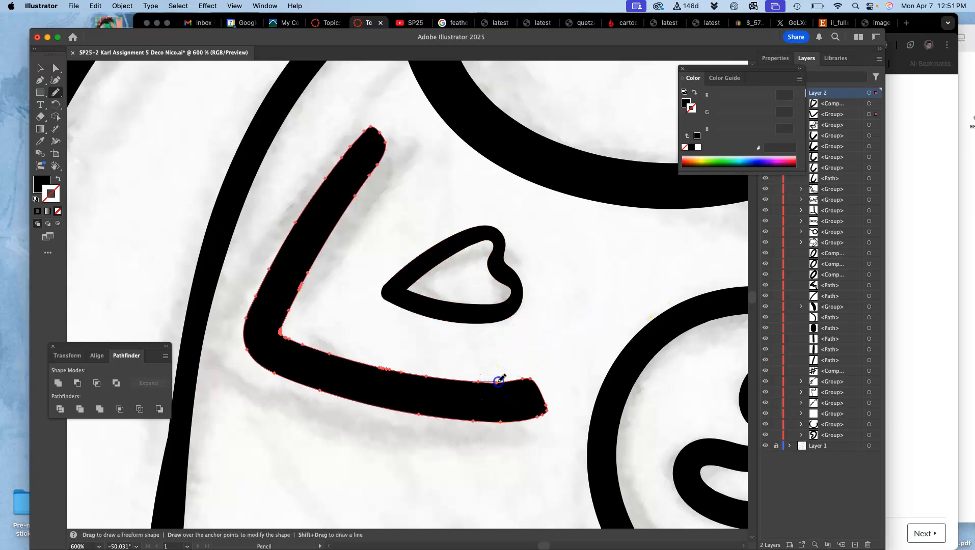
mouse_move(553, 363)
mouse_down()
mouse_move(502, 382)
mouse_move(478, 380)
mouse_up()
drag(530, 379, 441, 380)
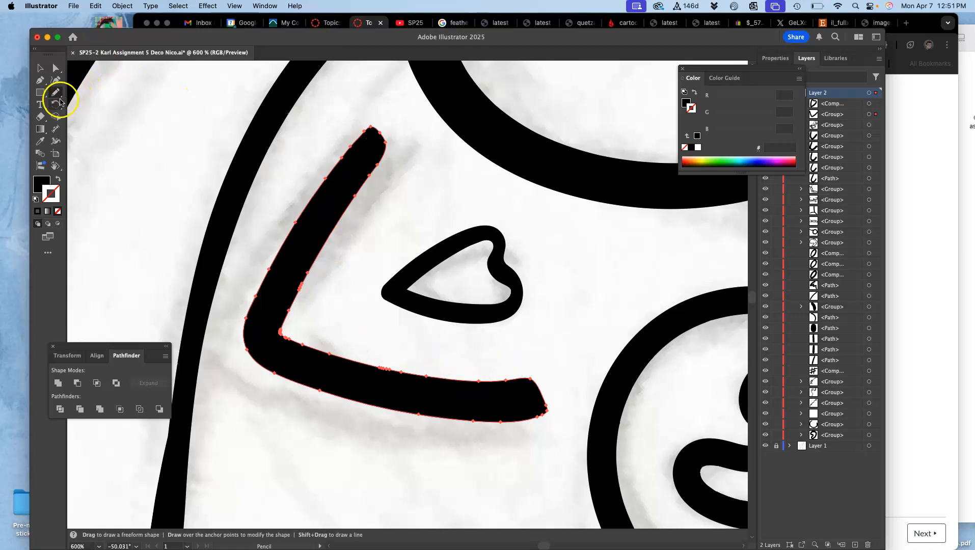
Step: Smooth the inner edges of both arms of the V-shaped cheek stroke with the Smooth tool and deselect it
drag(56, 93, 94, 130)
mouse_move(381, 170)
mouse_down()
mouse_move(359, 186)
mouse_move(278, 288)
mouse_up()
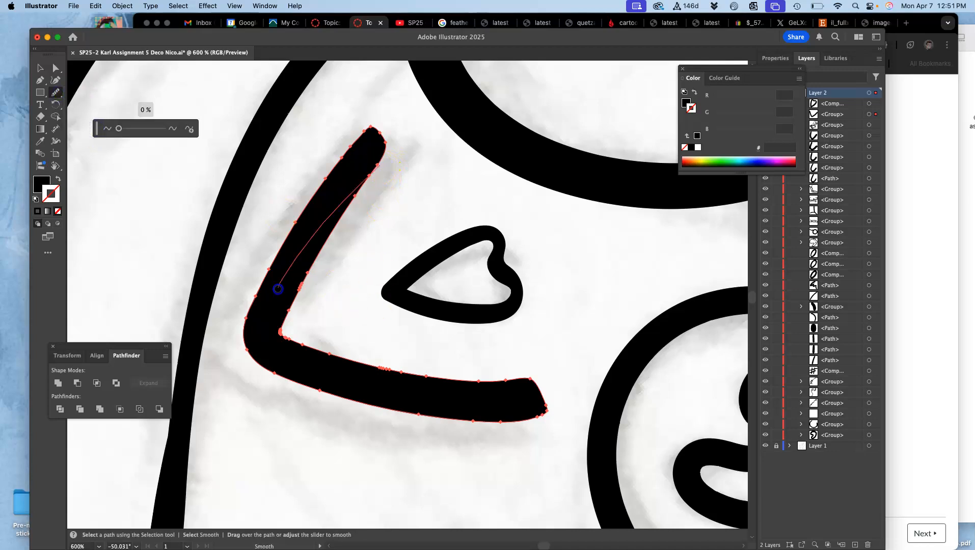
mouse_move(374, 175)
mouse_down()
mouse_move(315, 282)
mouse_move(337, 359)
mouse_move(350, 336)
mouse_move(514, 348)
mouse_move(321, 342)
mouse_move(578, 363)
mouse_move(376, 400)
mouse_up()
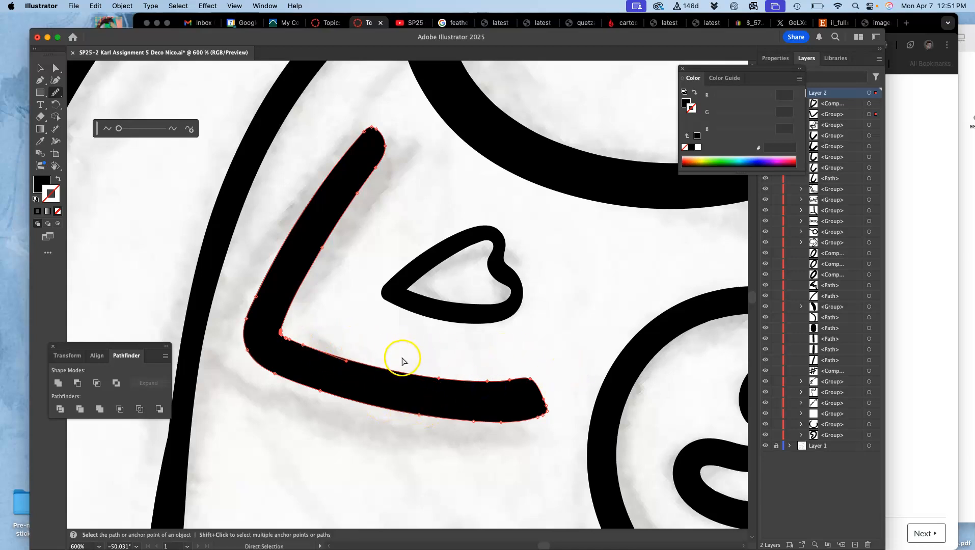
click(56, 68)
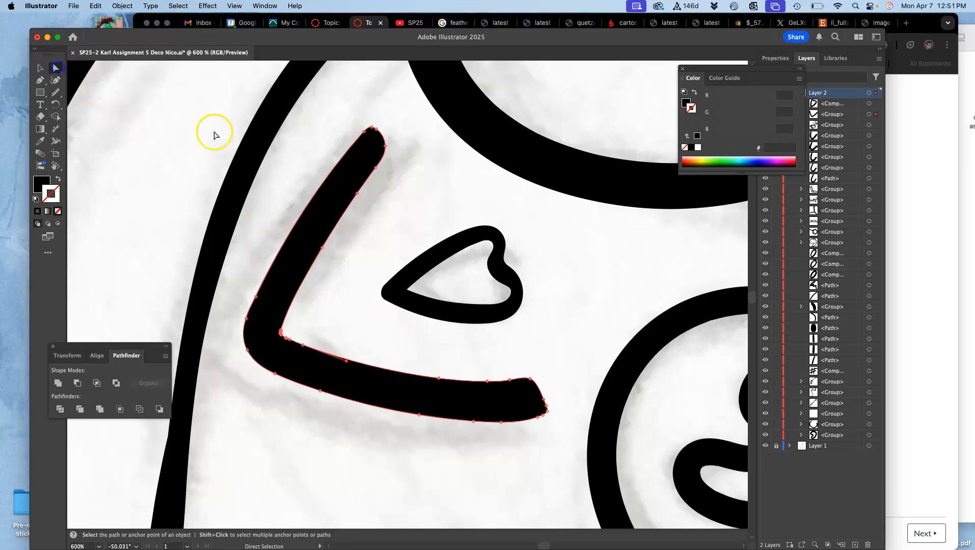
click(393, 171)
key(super+minus)
key(super+minus)
key(super+minus)
key(super+minus)
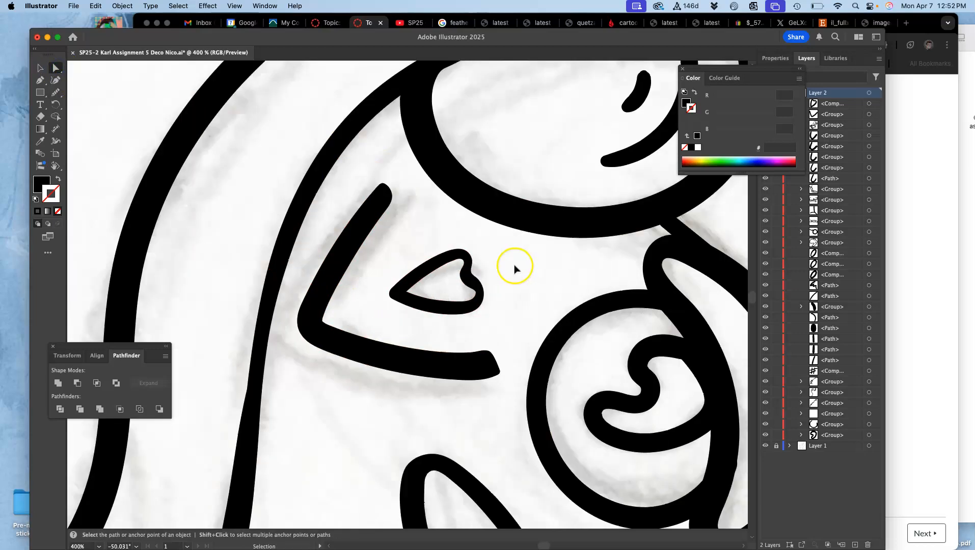
Step: Ink the left edge of the sketched sword blade as a straight line from the gripping hand to the bird's foot with the Blob Brush
key(super+minus)
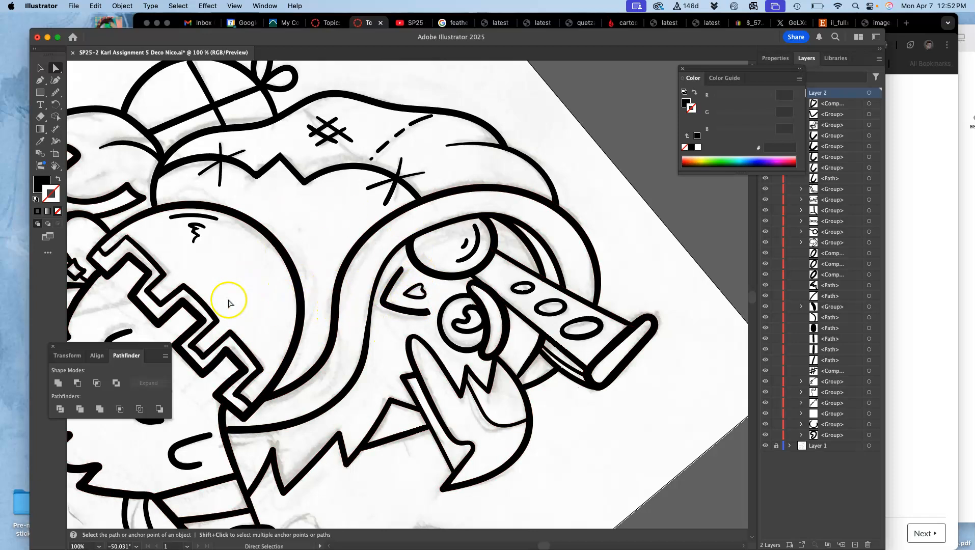
double_click(55, 165)
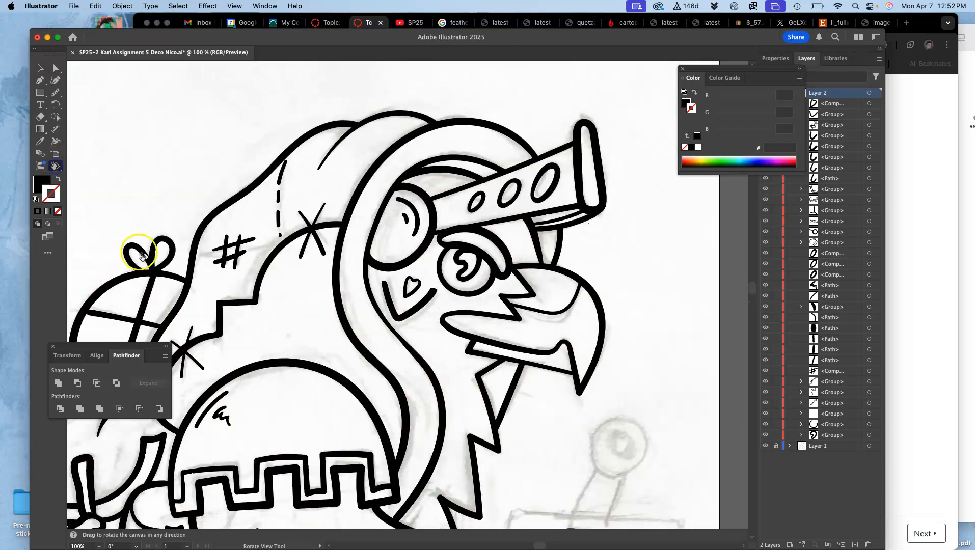
key(space)
drag(511, 375, 570, 189)
drag(514, 328, 538, 117)
drag(528, 232, 310, 248)
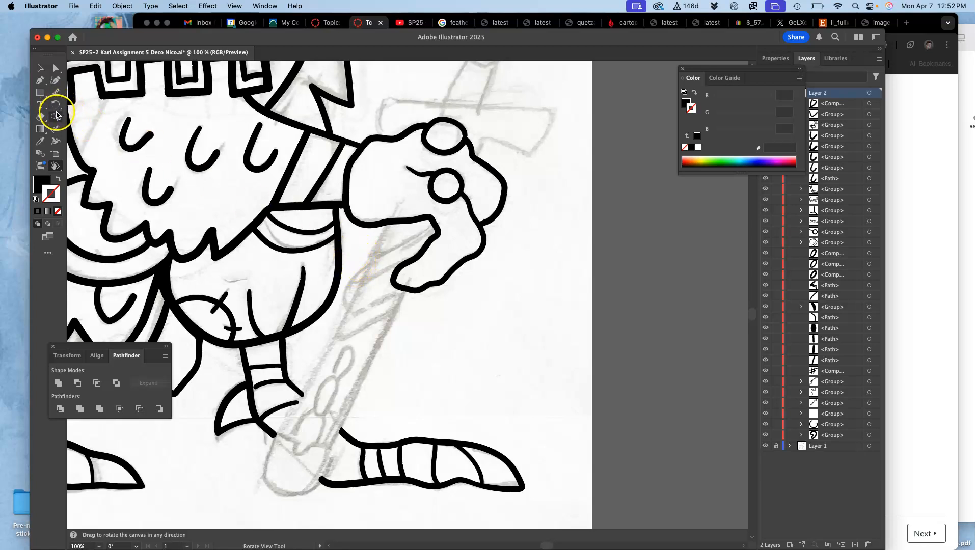
click(56, 93)
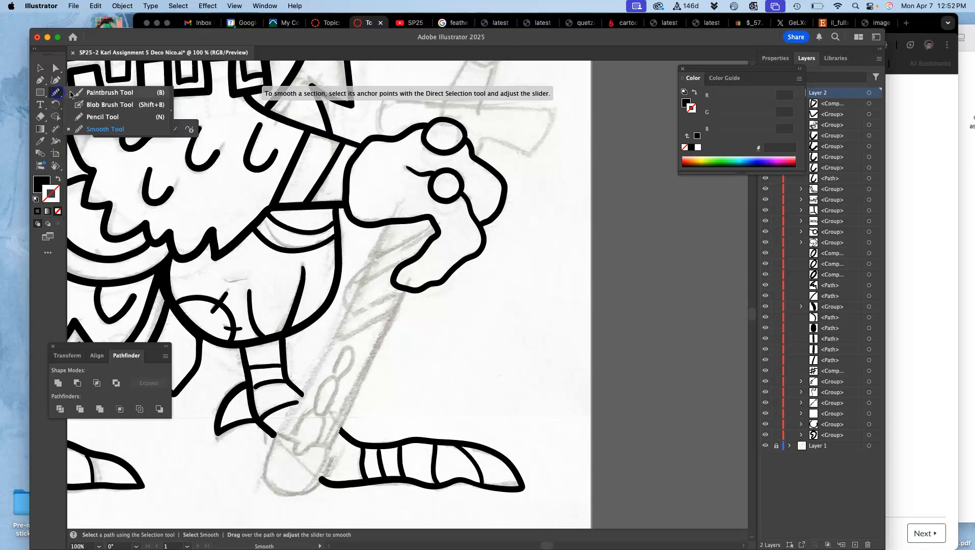
click(107, 104)
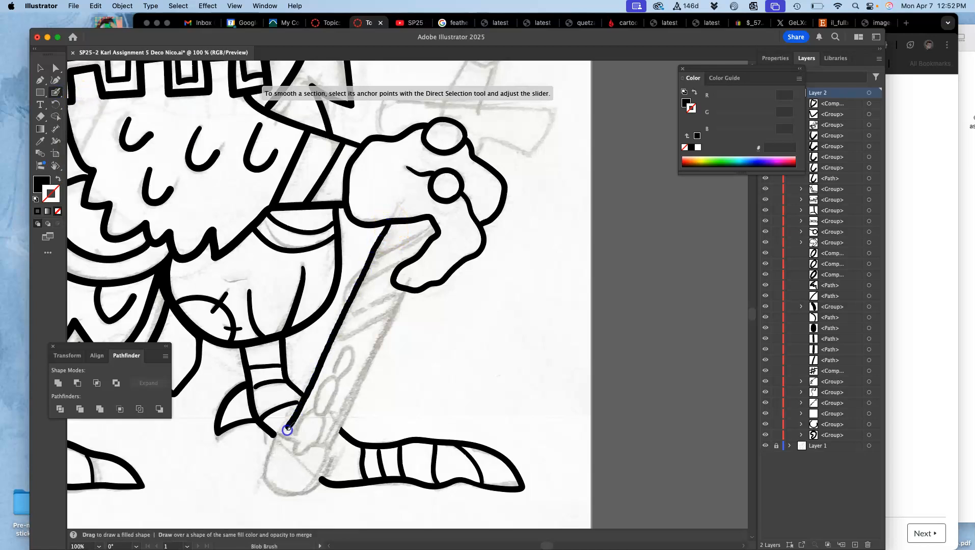
drag(287, 430, 281, 438)
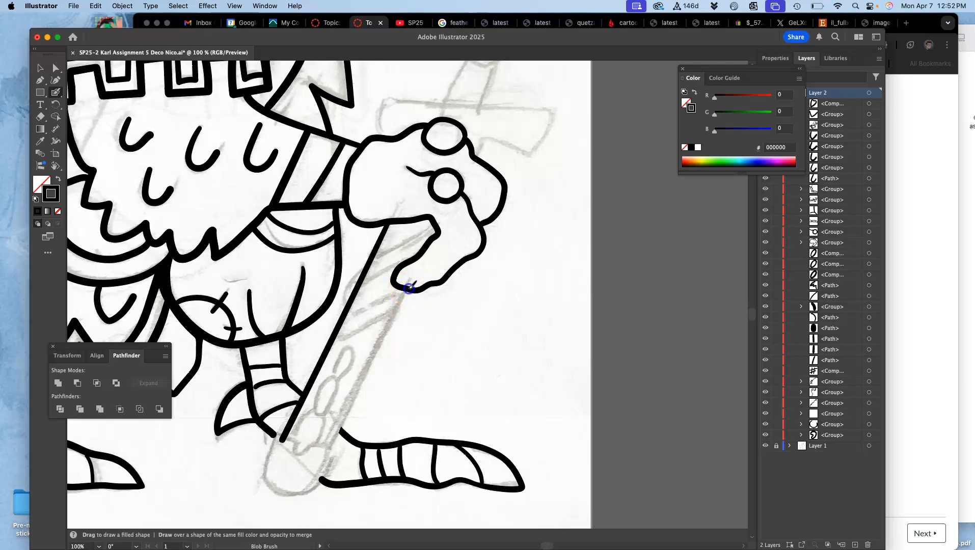
Step: Try to ink the right edge of the sword blade from the curled fingertip down to the far foot with the Blob Brush
drag(330, 441, 326, 449)
key(super+z)
drag(325, 453, 325, 453)
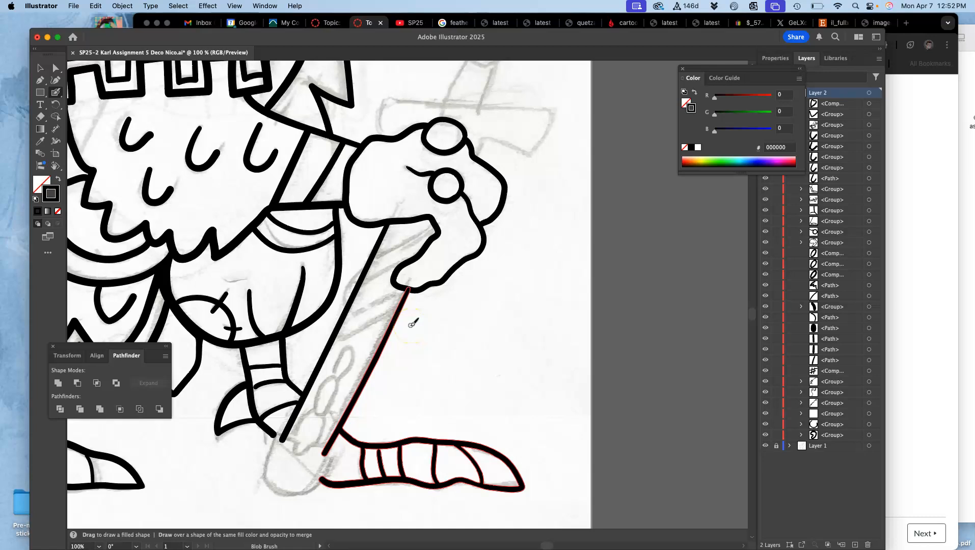
key(super+z)
drag(421, 219, 421, 219)
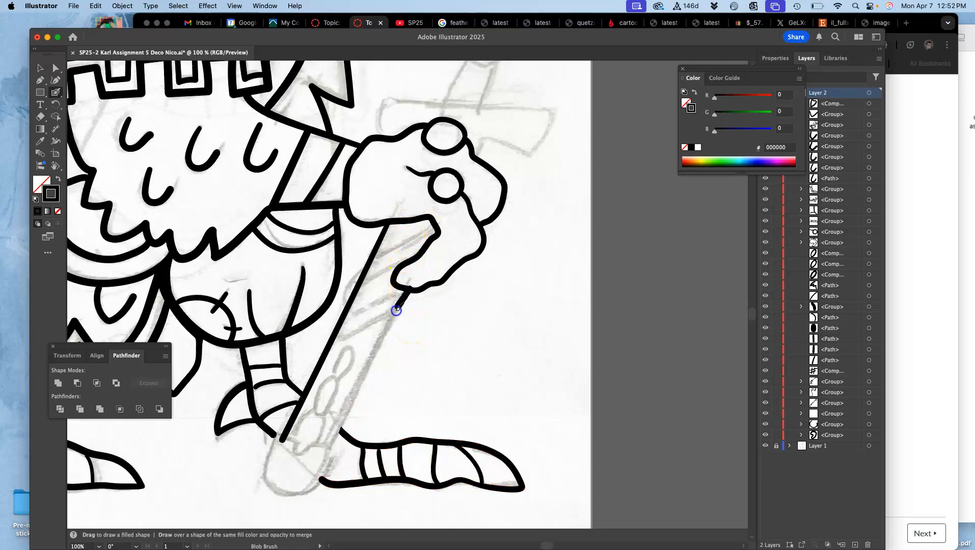
drag(340, 412, 337, 416)
key(super+z)
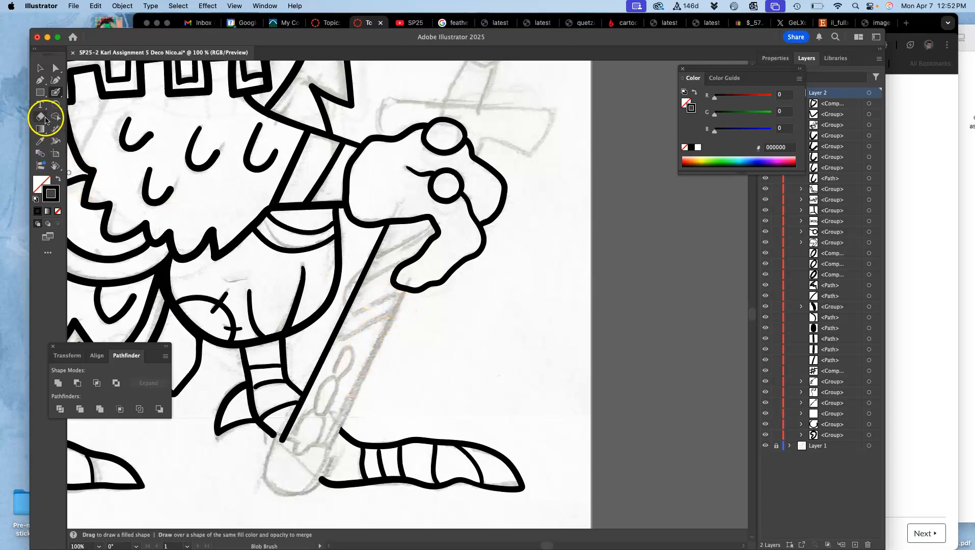
Step: Ink the blade's right edge with the Blob Brush as one straight line from the fingertip to just past the top of the far foot
click(55, 165)
drag(349, 285, 246, 443)
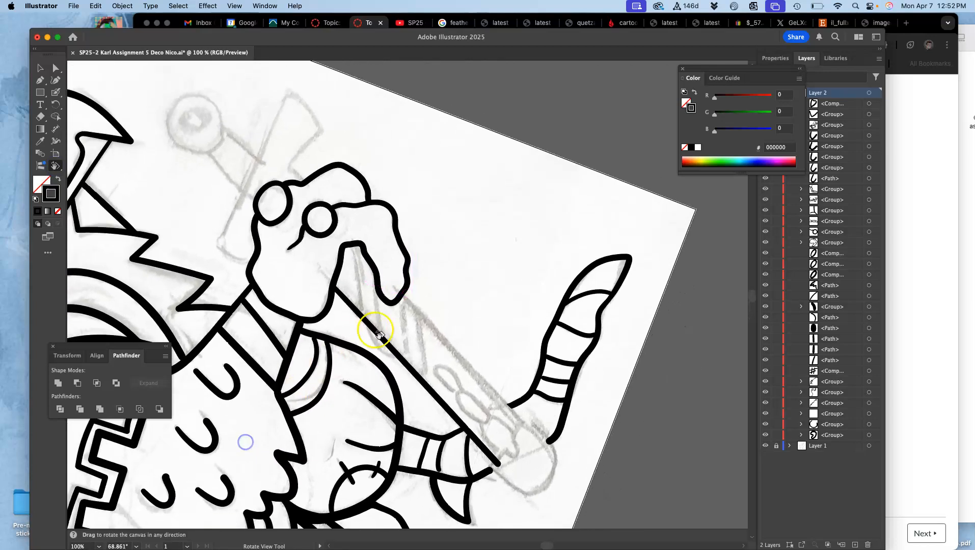
drag(381, 356, 261, 219)
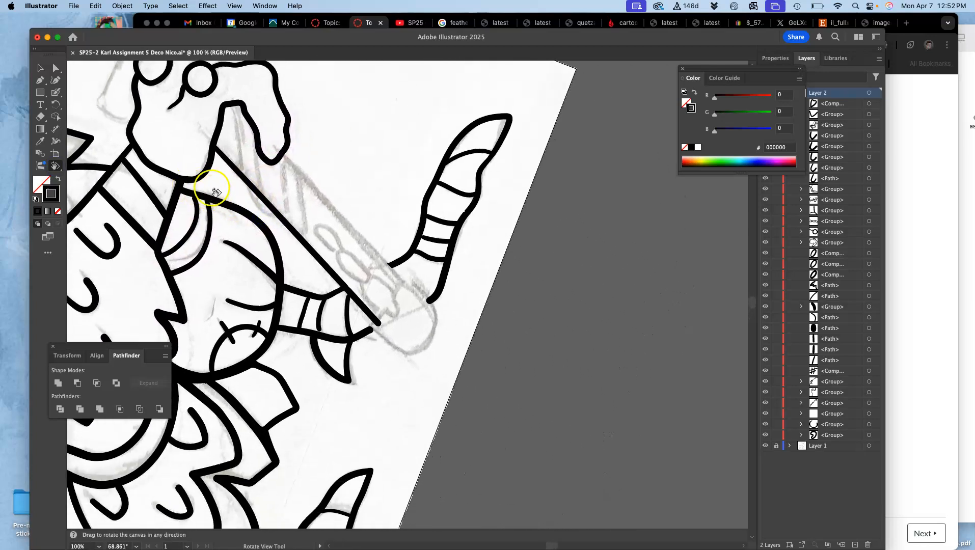
click(56, 94)
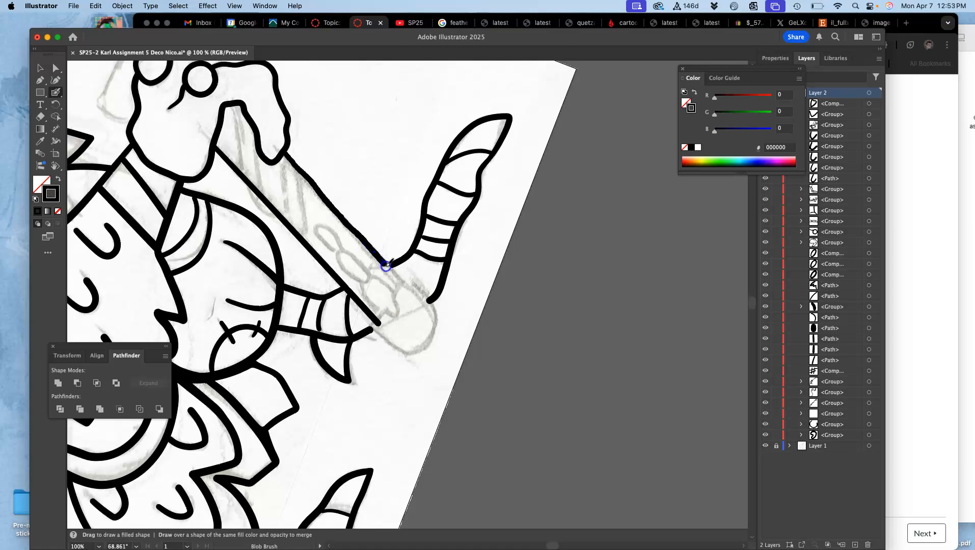
drag(408, 289, 407, 290)
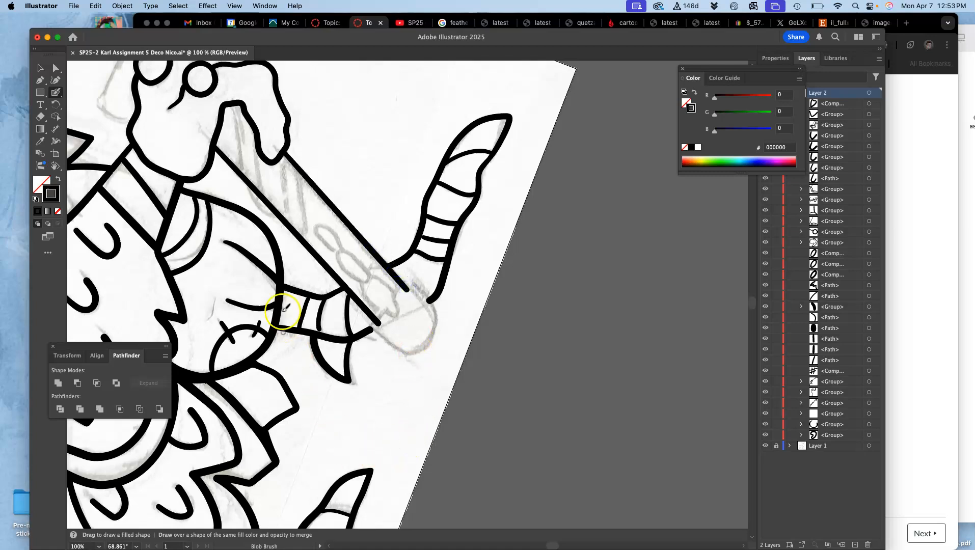
key(space)
drag(280, 161, 398, 340)
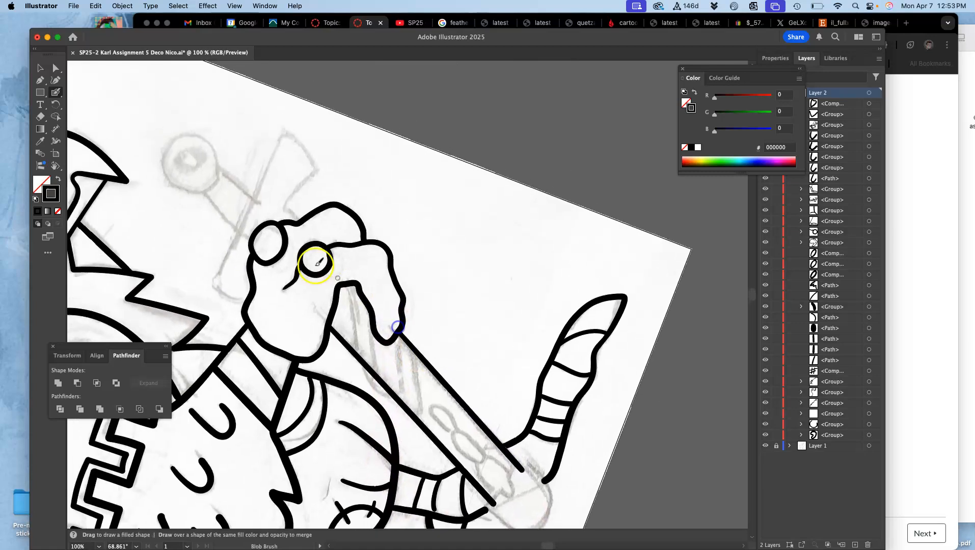